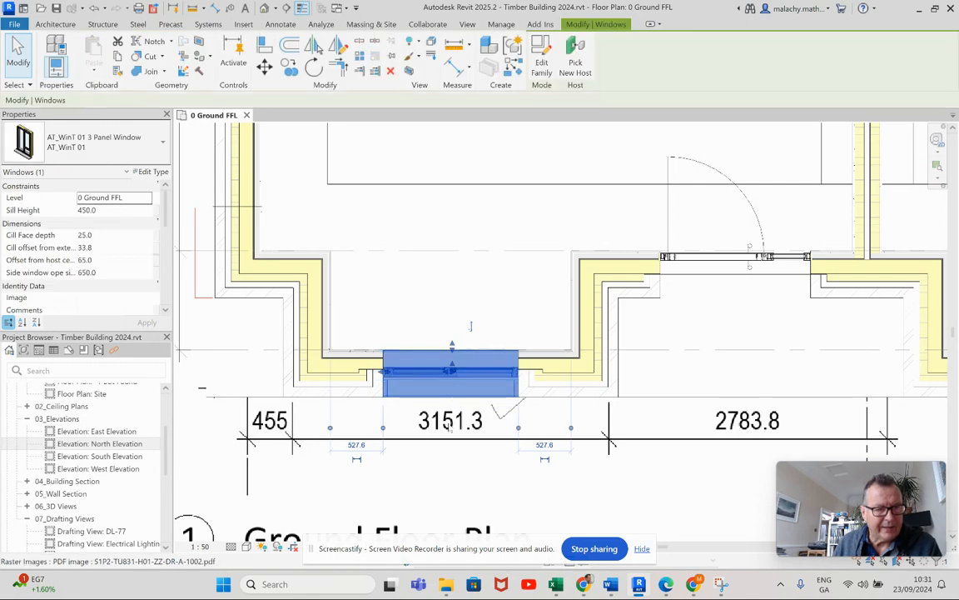
# Step: Look through the window types available for the selected three-panel window without changing its type
pyautogui.click(142, 140)
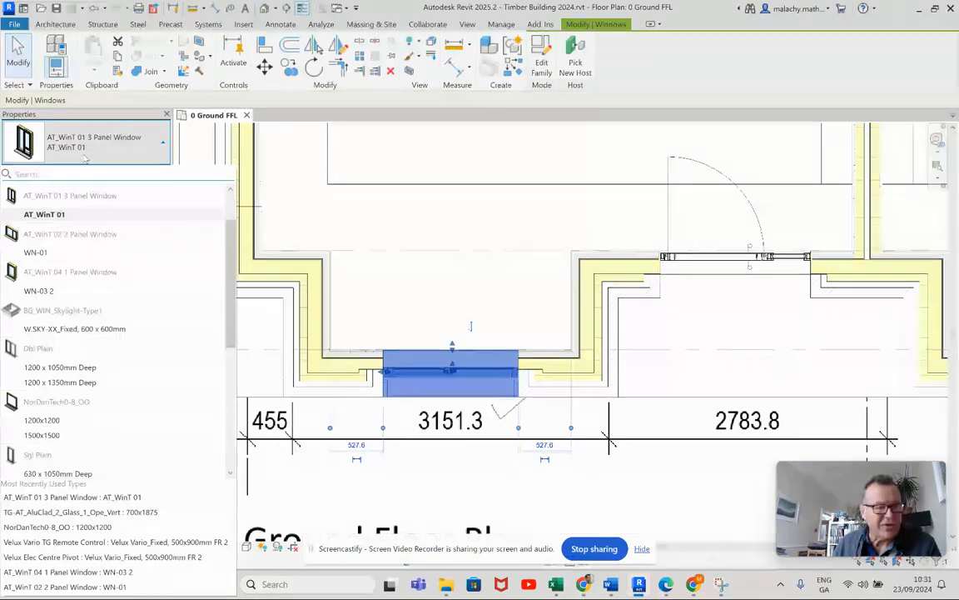
pyautogui.moveTo(98, 222)
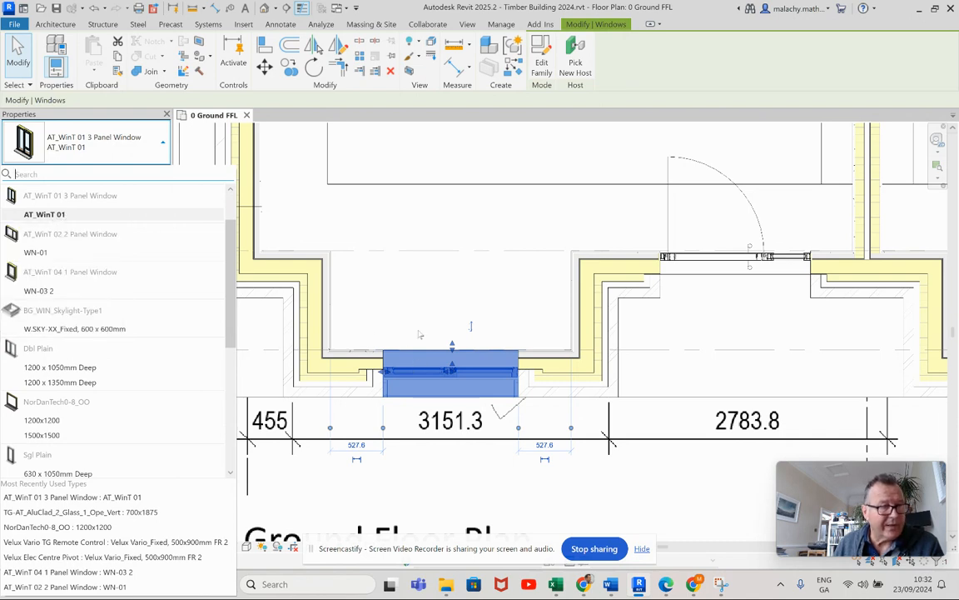
pyautogui.click(422, 299)
pyautogui.click(422, 268)
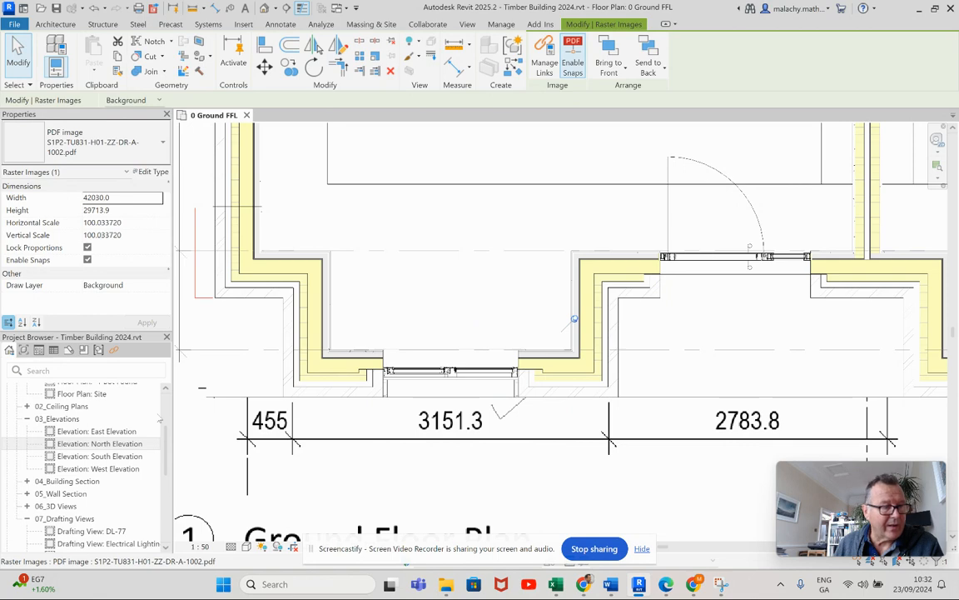
# Step: Open the South Elevation and select the three-panel window to examine its panels
pyautogui.doubleClick(104, 456)
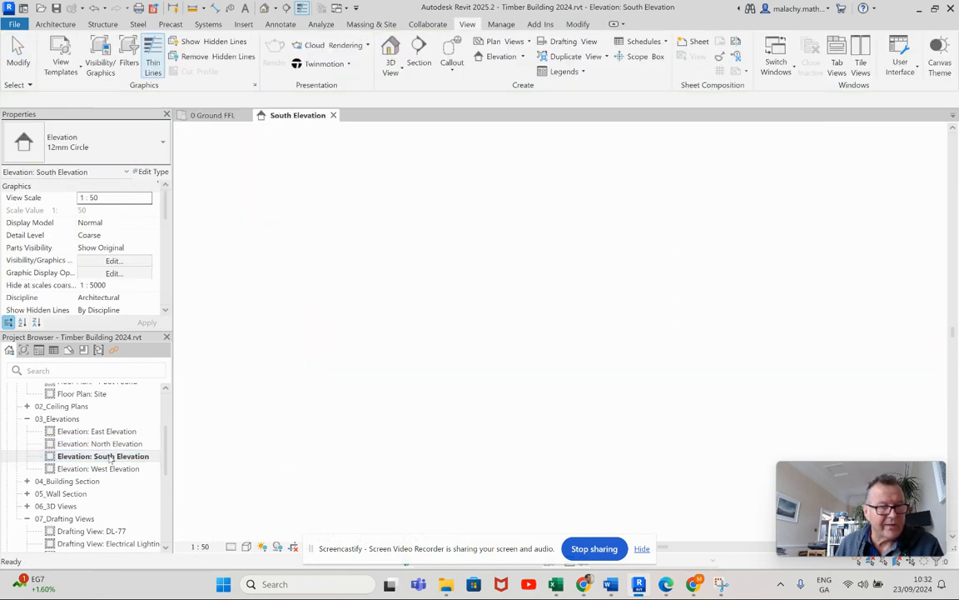
pyautogui.scroll(5, 306, 421)
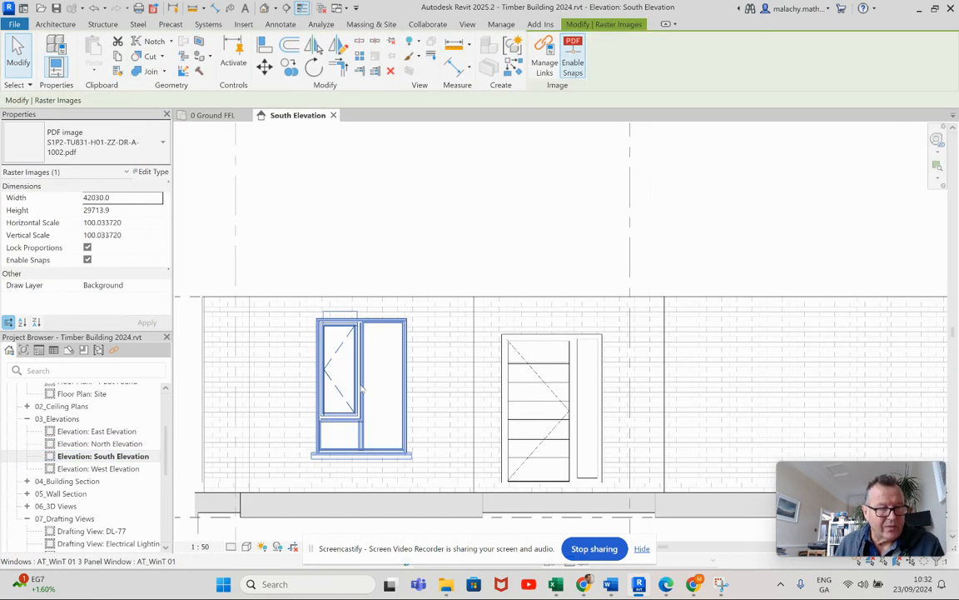
pyautogui.click(361, 388)
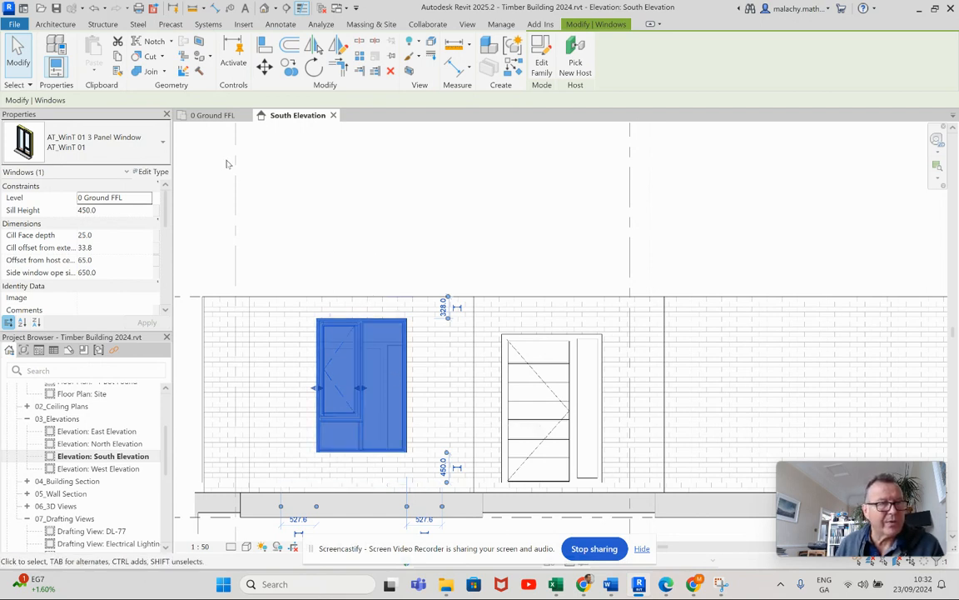
# Step: Return to the 0 Ground FFL plan and examine the three-panel window in its wall opening
pyautogui.click(220, 116)
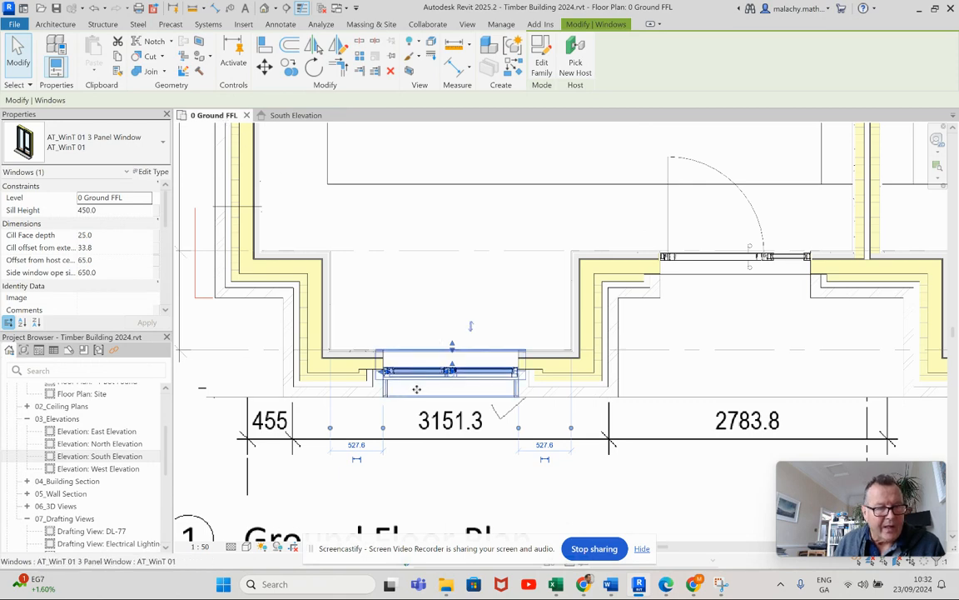
pyautogui.scroll(3, 418, 389)
pyautogui.click(393, 444)
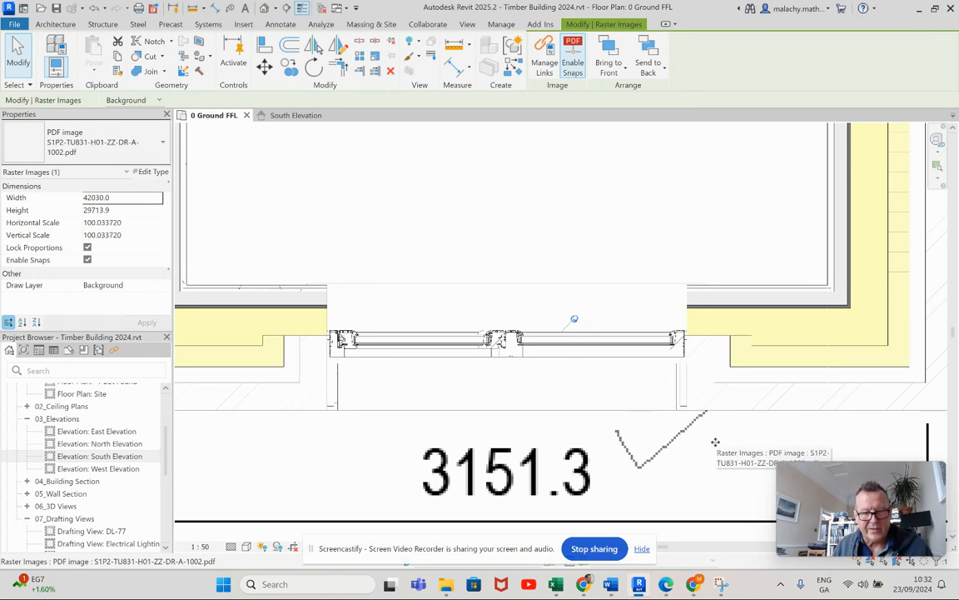
pyautogui.press('Escape')
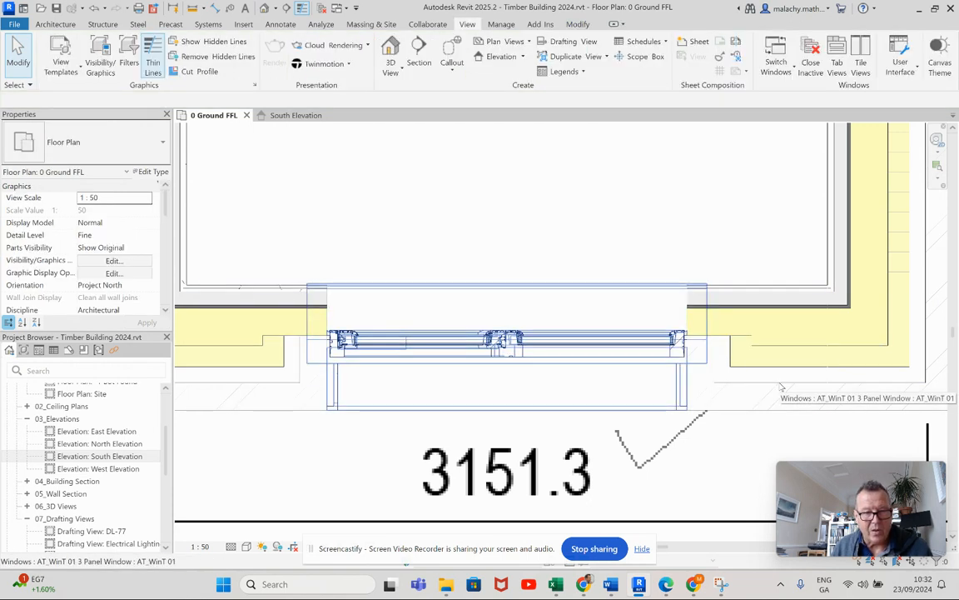
pyautogui.click(781, 386)
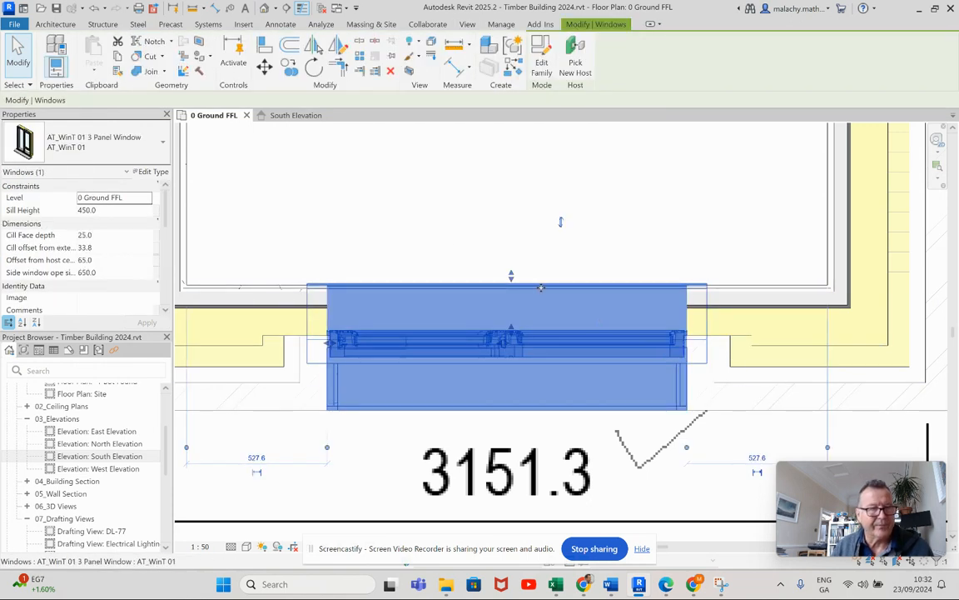
pyautogui.press('Escape')
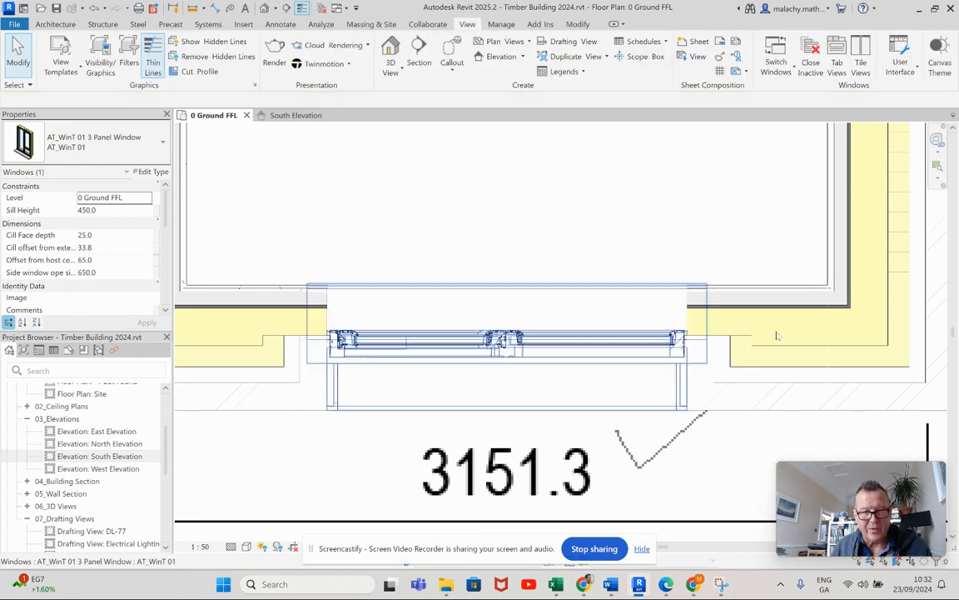
# Step: Edit the structure of the Timber Frame Ext Brick Ext-W1 wall type, setting default wrapping at ends to None
pyautogui.click(805, 355)
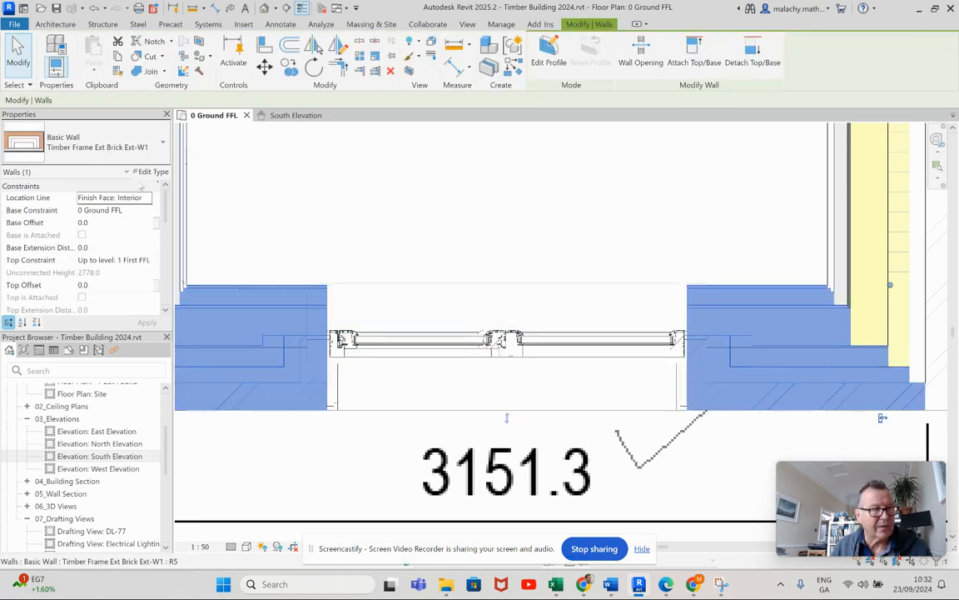
pyautogui.click(154, 172)
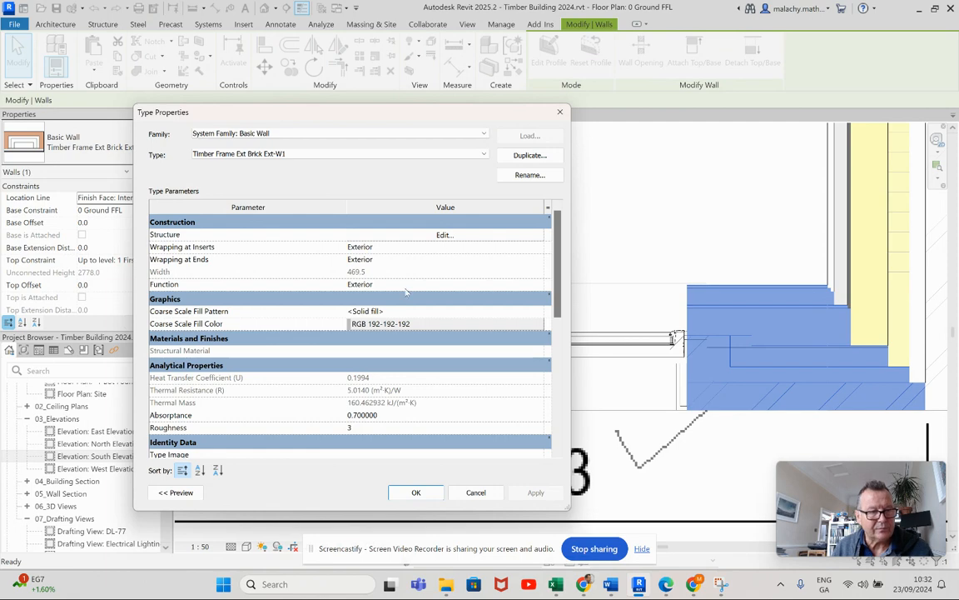
pyautogui.click(442, 235)
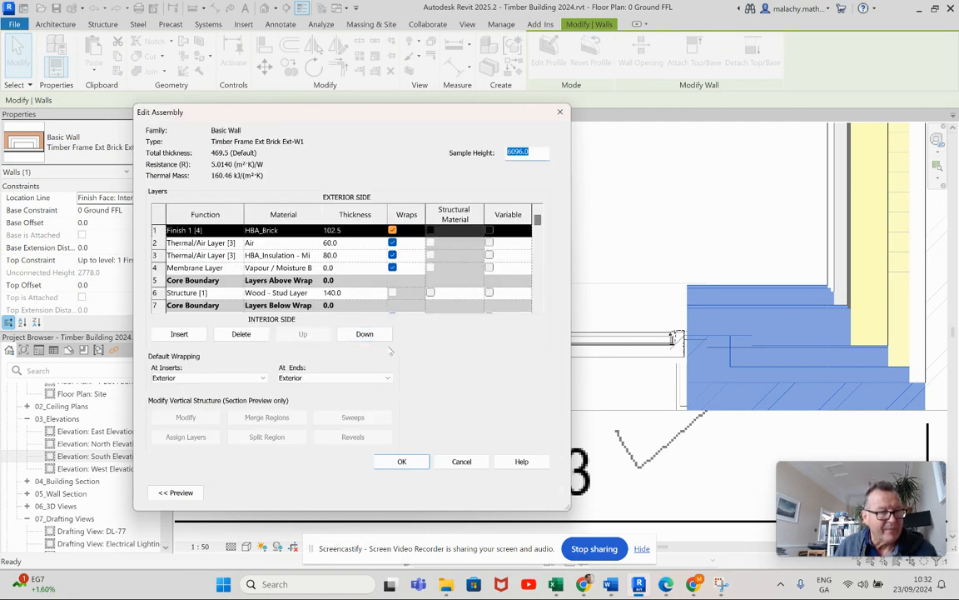
pyautogui.click(386, 378)
pyautogui.click(350, 401)
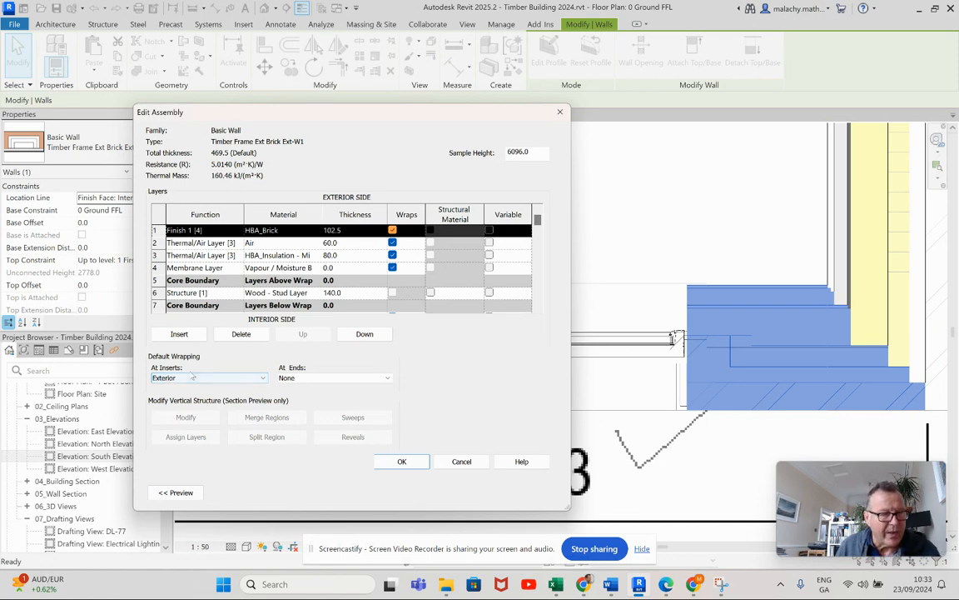
# Step: Turn off wrapping for the insulation and membrane layers of the exterior wall and accept the wall type changes
pyautogui.click(392, 267)
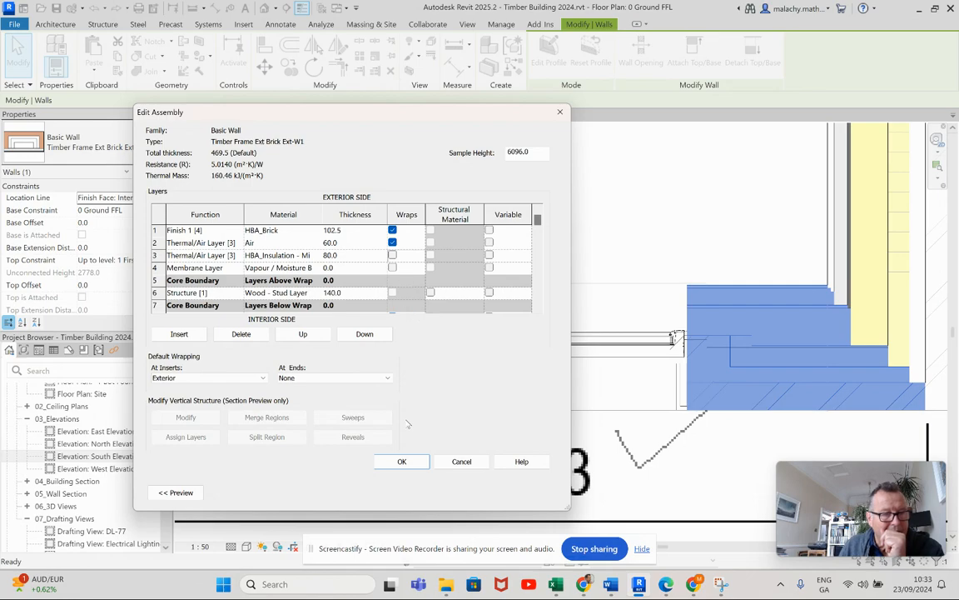
pyautogui.moveTo(405, 110); pyautogui.dragTo(769, 127)
pyautogui.click(764, 478)
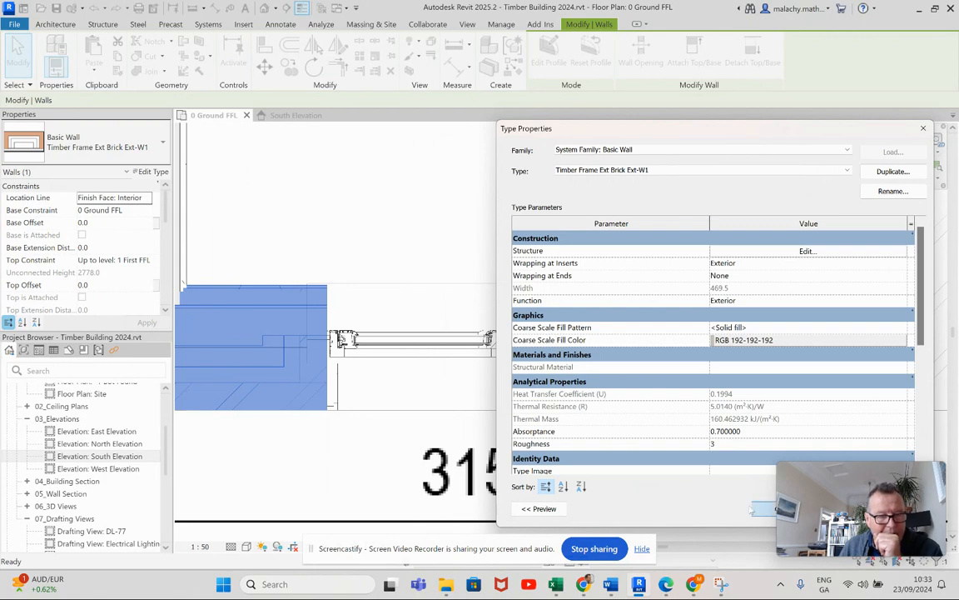
pyautogui.click(767, 508)
# Step: Set the AT_WinT 01 window type's Offset from Win frame to edge Cill to 170
pyautogui.click(337, 391)
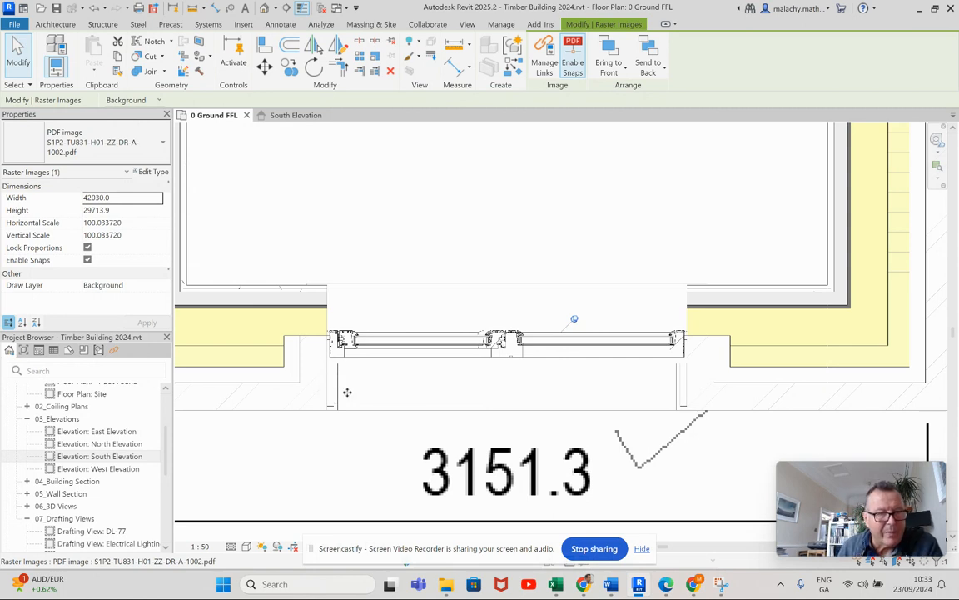
pyautogui.press('Escape')
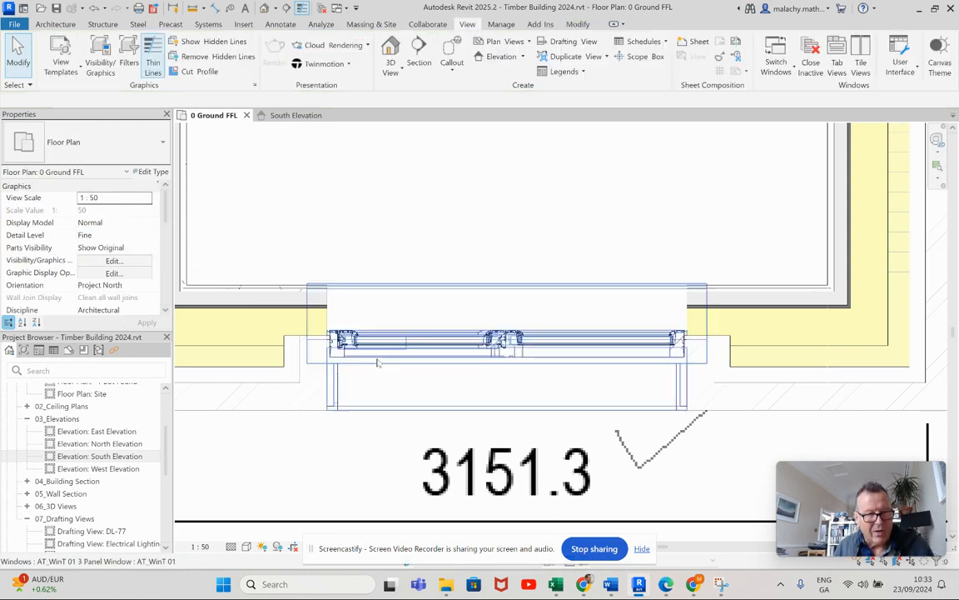
pyautogui.click(393, 353)
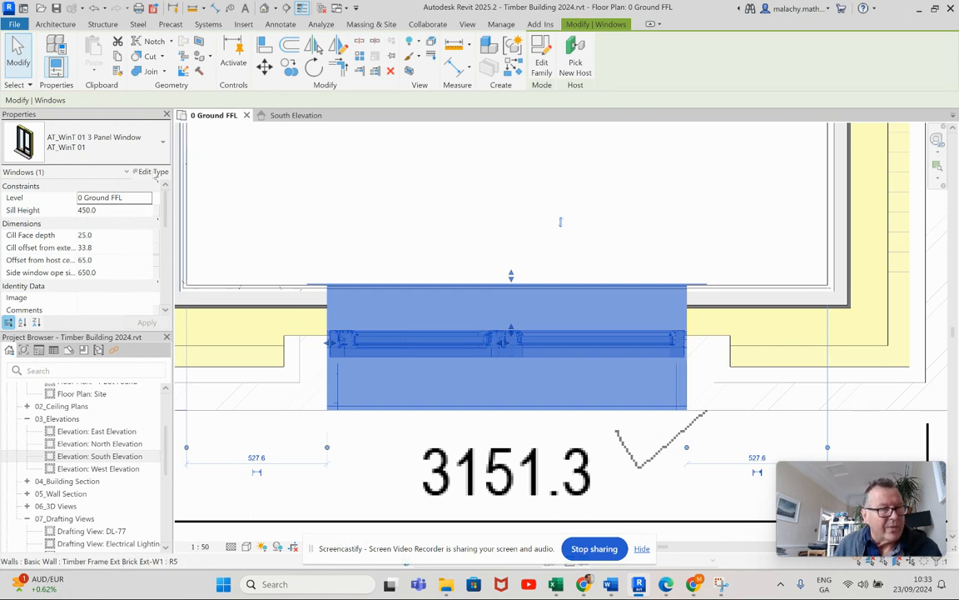
pyautogui.click(151, 171)
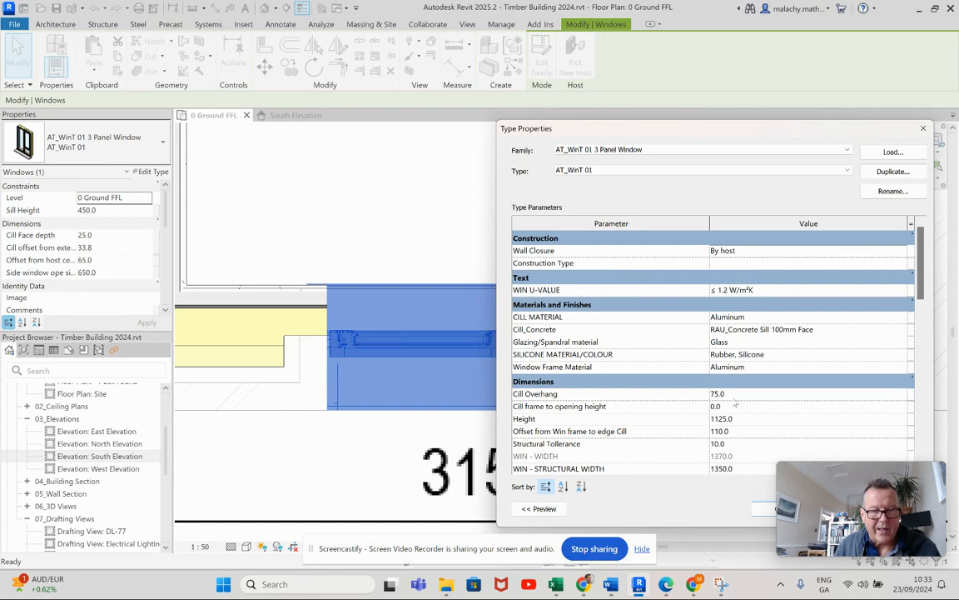
pyautogui.scroll(-2, 749, 412)
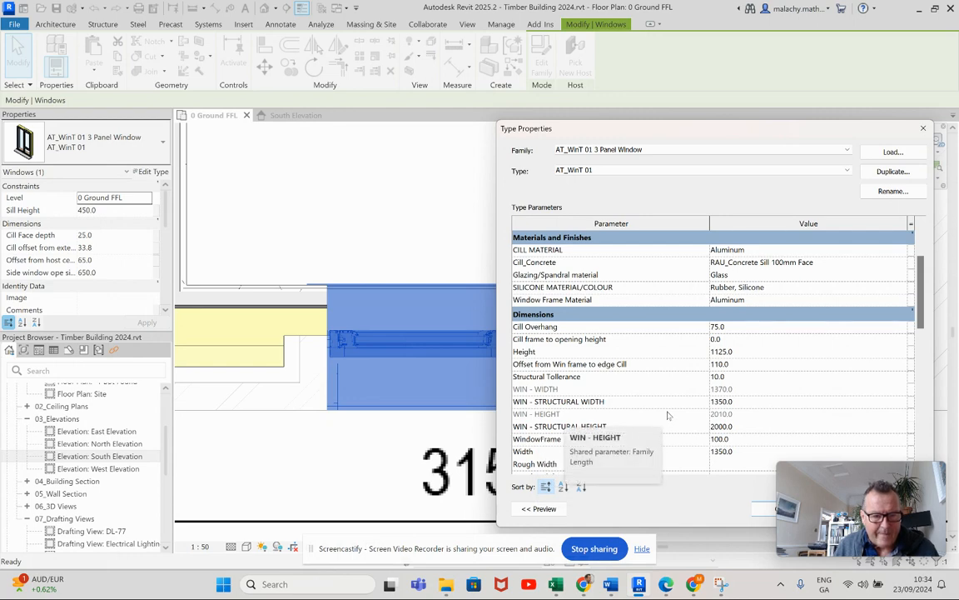
pyautogui.scroll(-2, 667, 414)
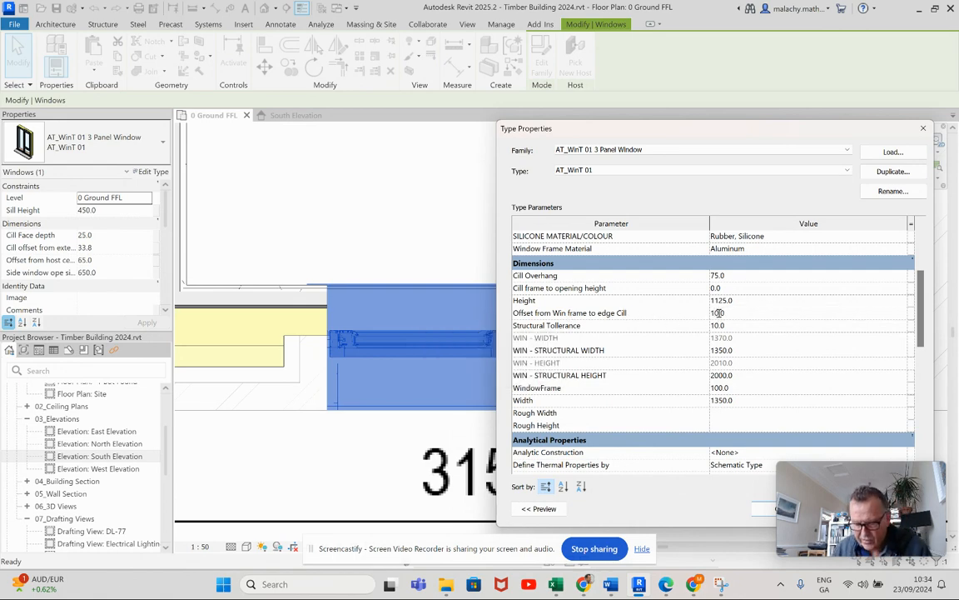
pyautogui.click(761, 506)
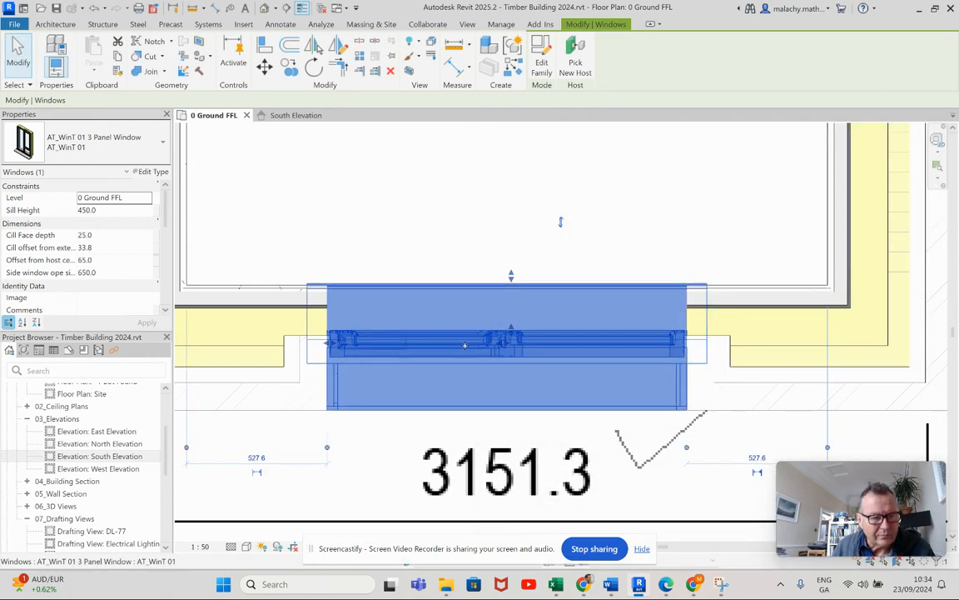
# Step: Try shifting the window frame in the wall to a 120 offset from the host centre, and undo the shift
pyautogui.scroll(3, 343, 350)
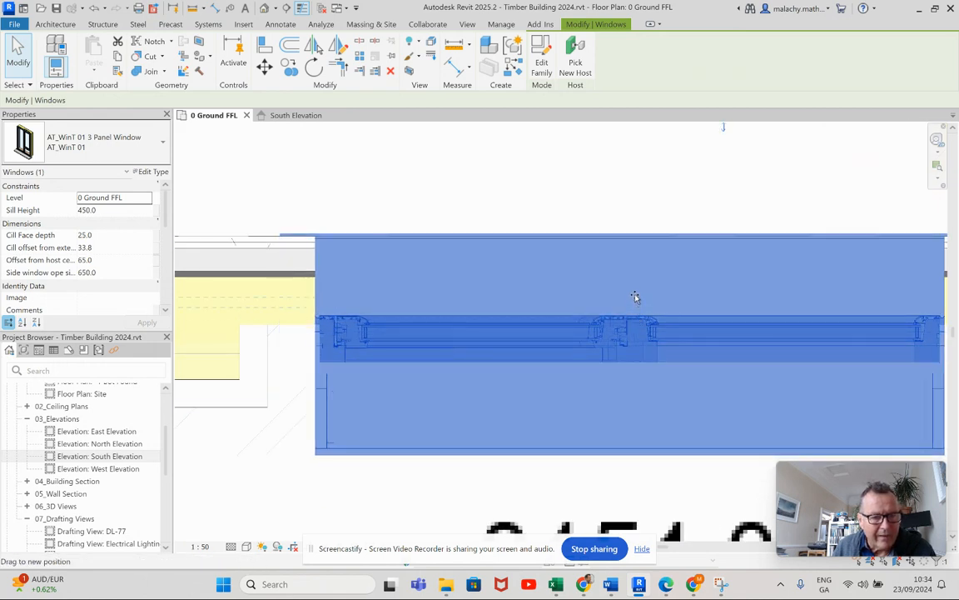
pyautogui.moveTo(637, 292); pyautogui.dragTo(654, 333)
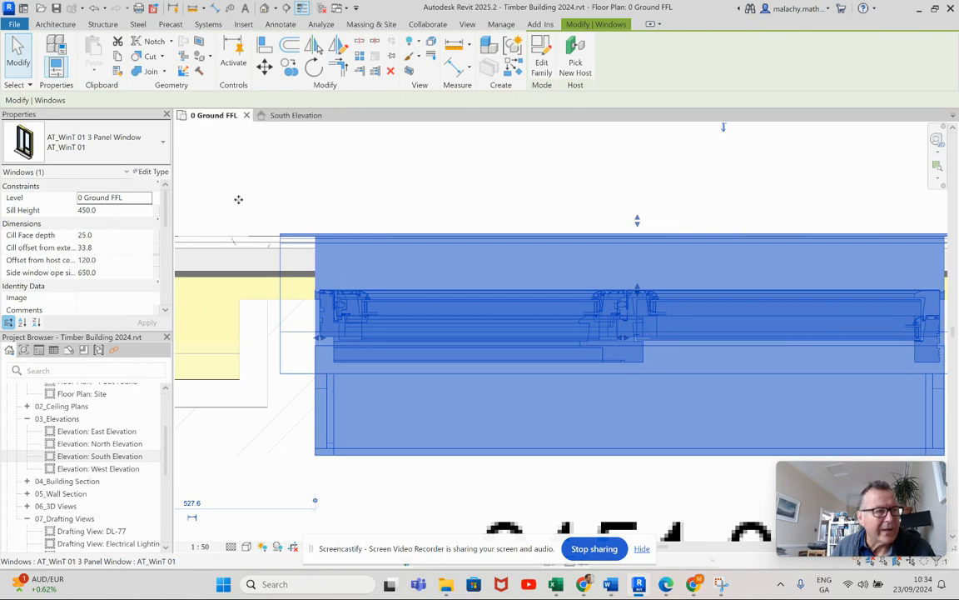
pyautogui.click(94, 8)
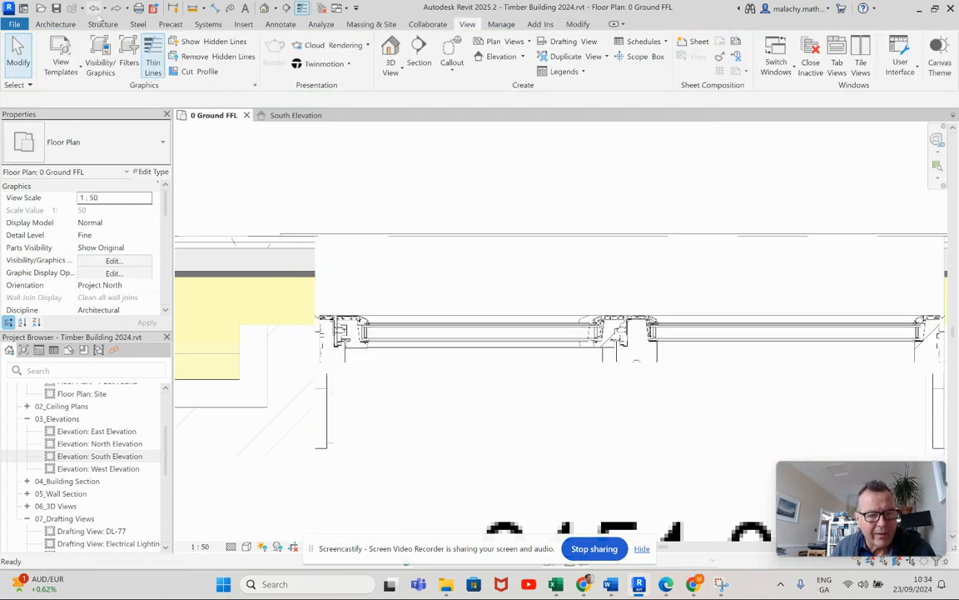
# Step: Review the AT_WinT 01 window's type parameters and close them without changes
pyautogui.click(357, 368)
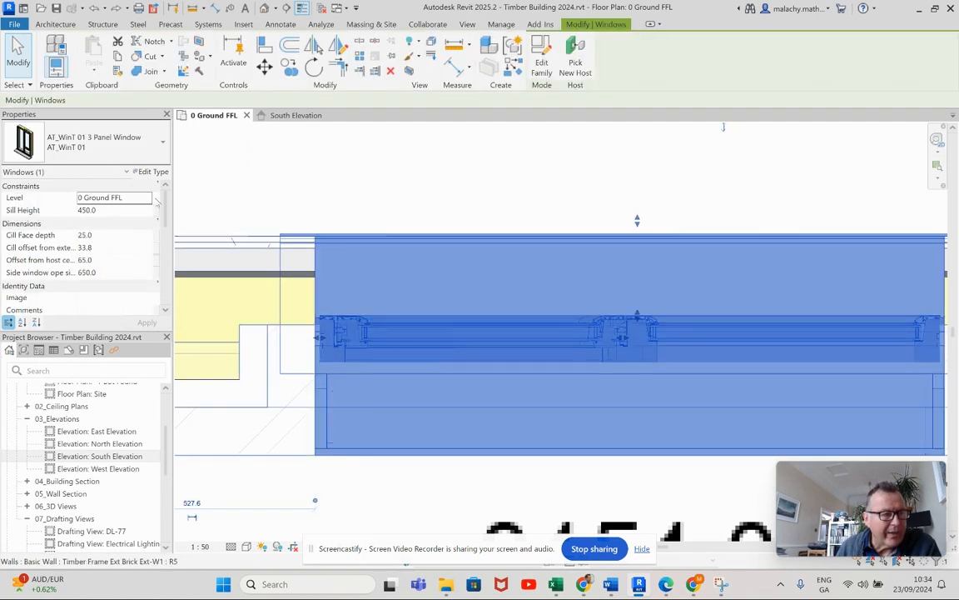
pyautogui.click(150, 171)
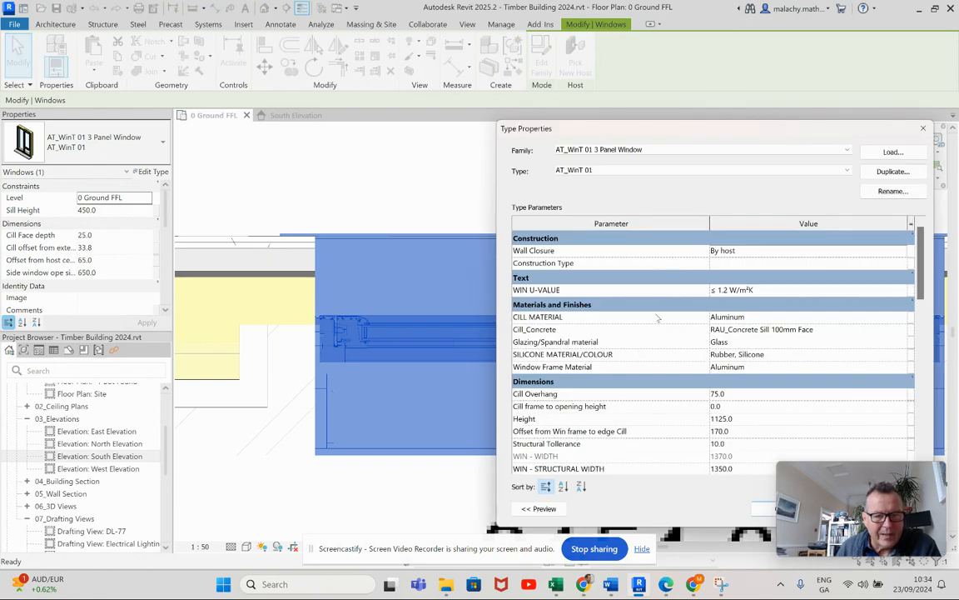
pyautogui.scroll(-3, 758, 307)
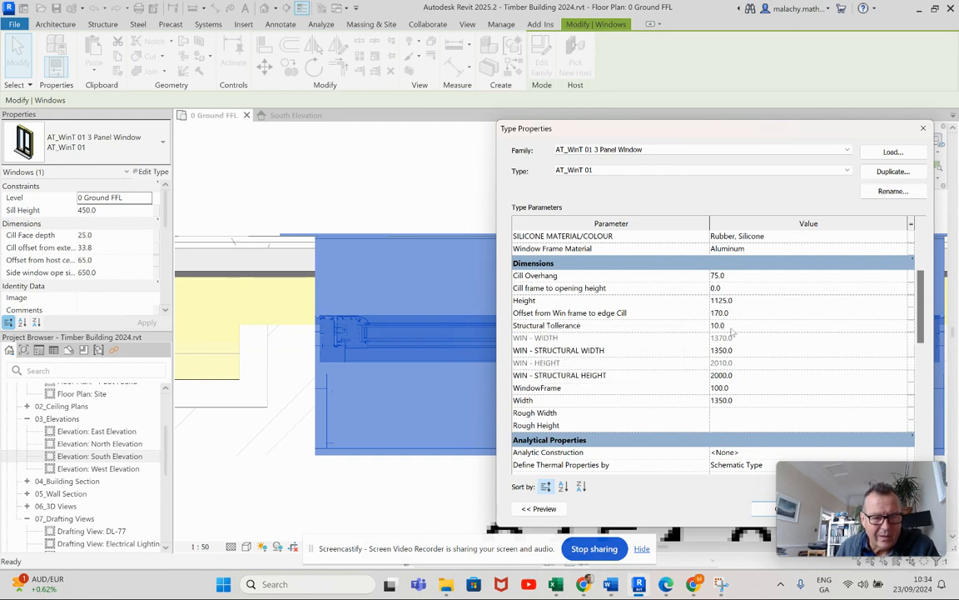
pyautogui.scroll(-5, 732, 332)
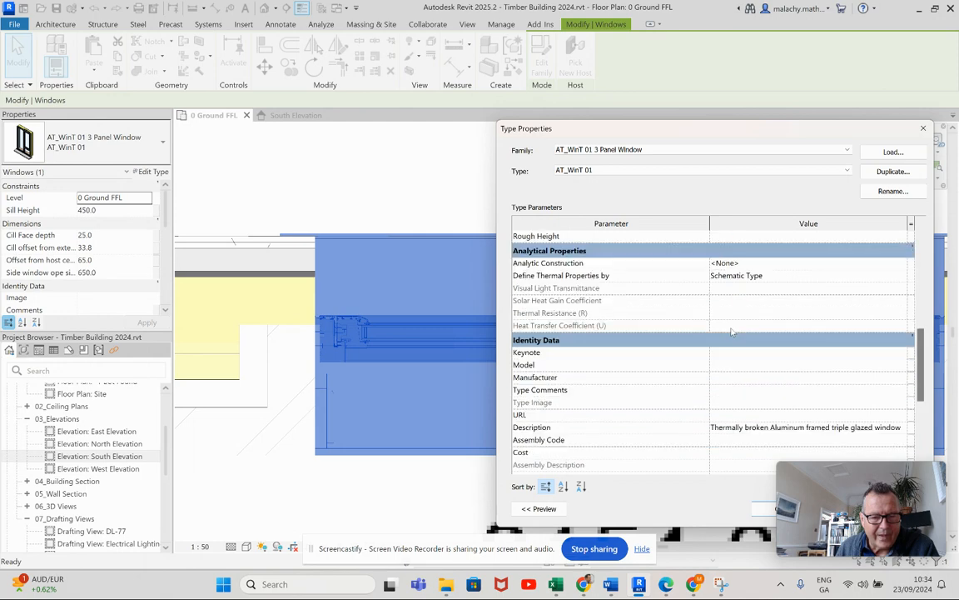
pyautogui.scroll(8, 732, 332)
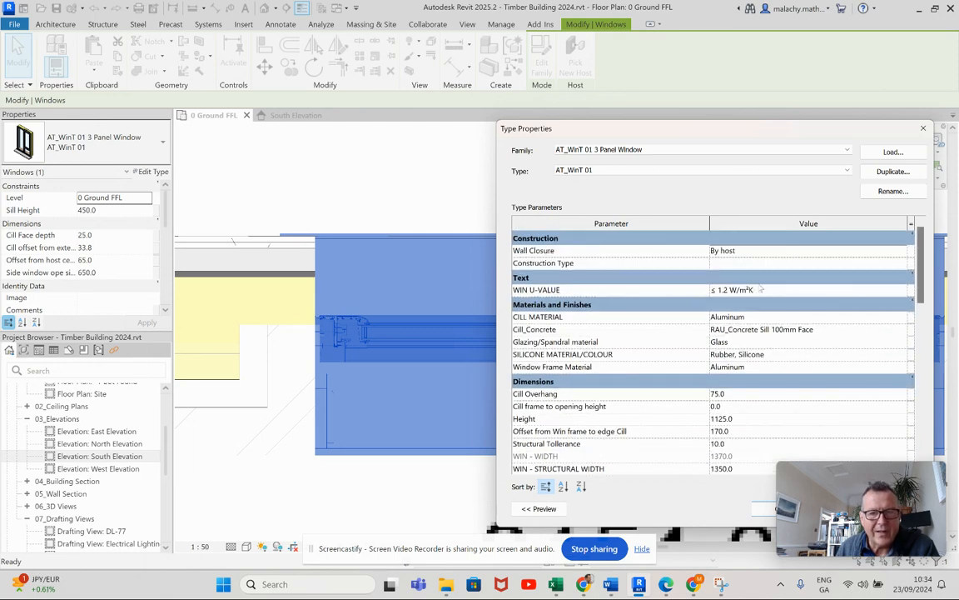
pyautogui.click(923, 128)
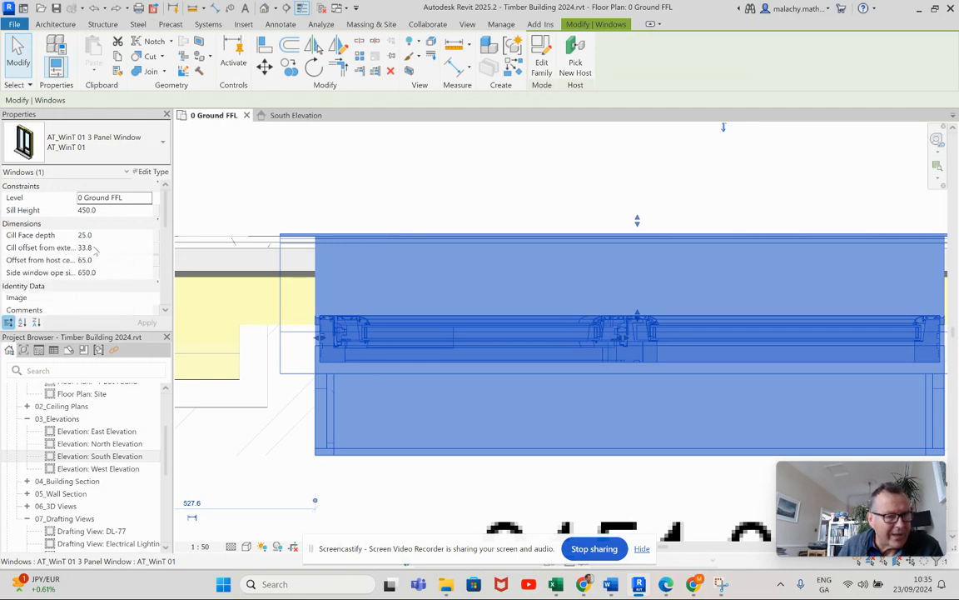
# Step: Set the selected window's cill offset from the exterior to 75
pyautogui.click(93, 248)
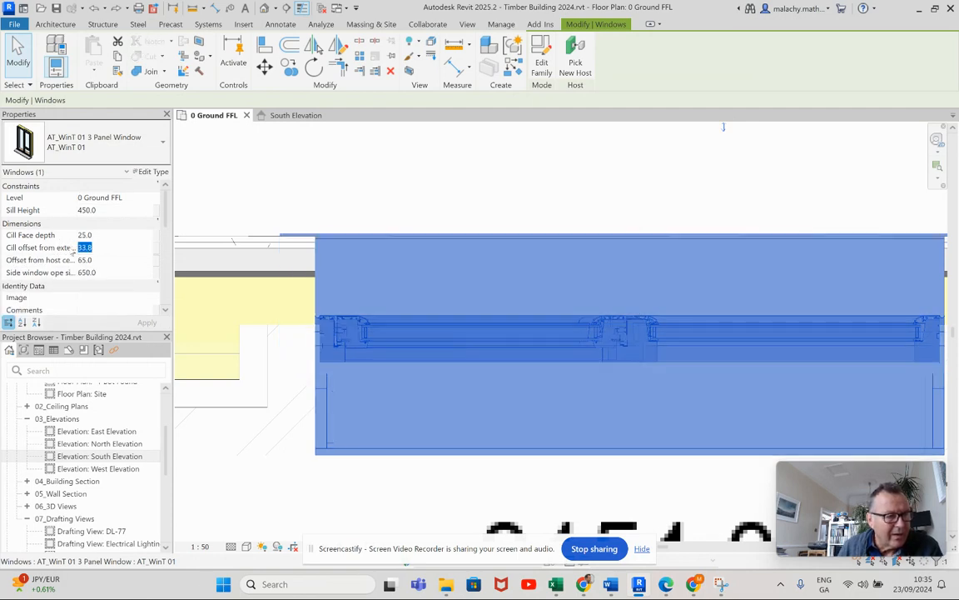
pyautogui.write('75')
pyautogui.press('Return')
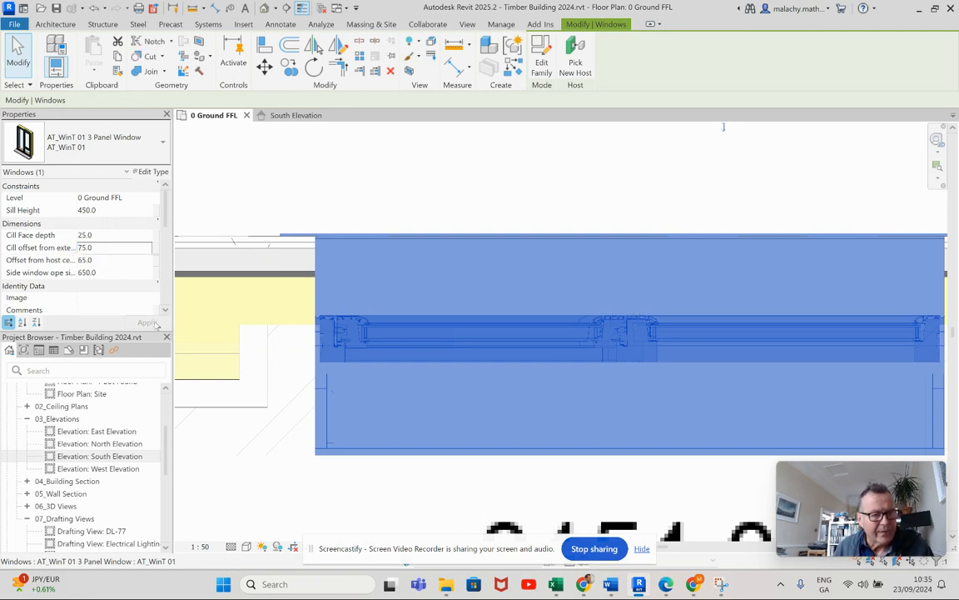
# Step: Compare the window with the underlying PDF plan in Wireframe display, and return the floor plan to Hidden Line
pyautogui.click(252, 197)
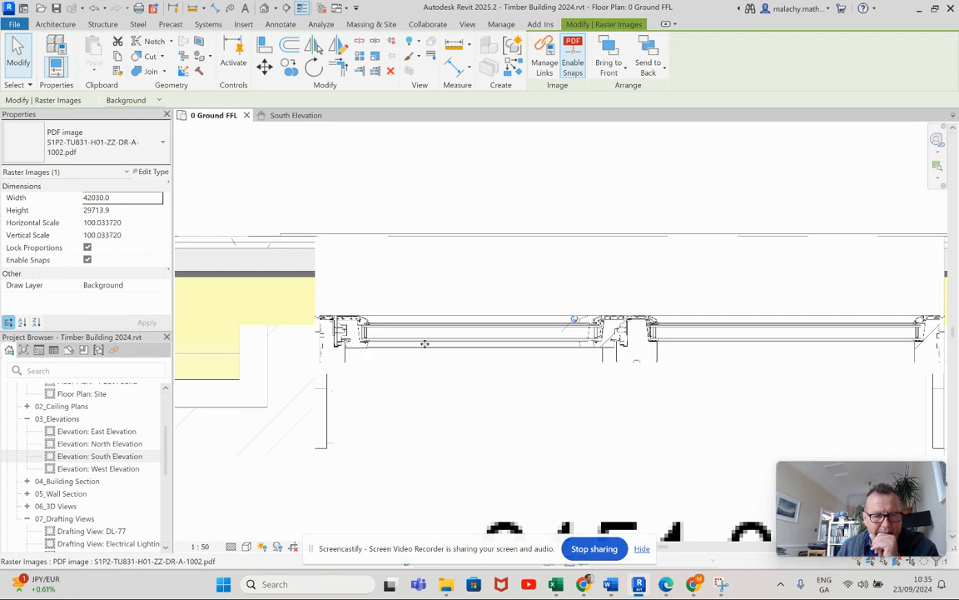
pyautogui.press('Escape')
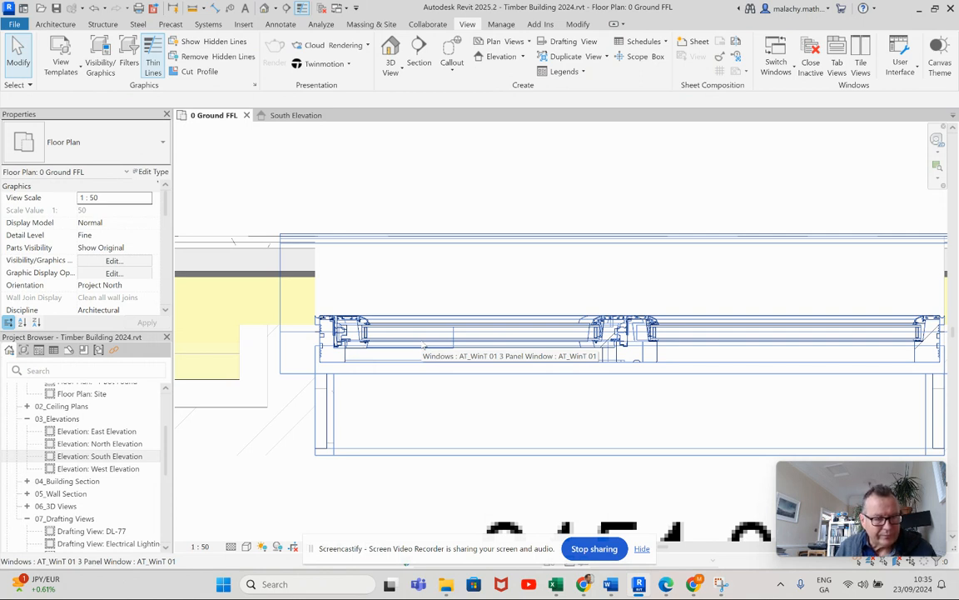
pyautogui.click(246, 546)
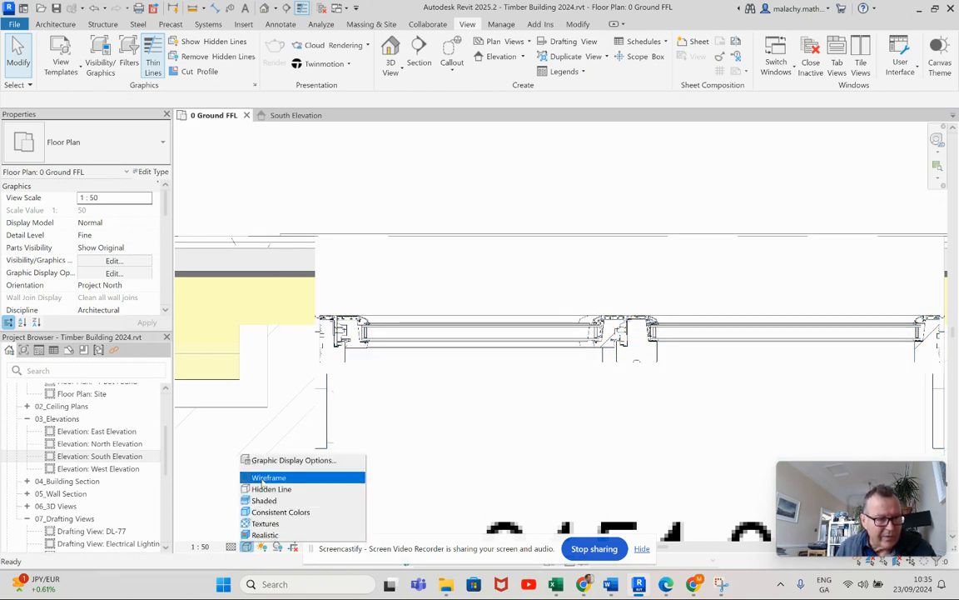
pyautogui.click(265, 479)
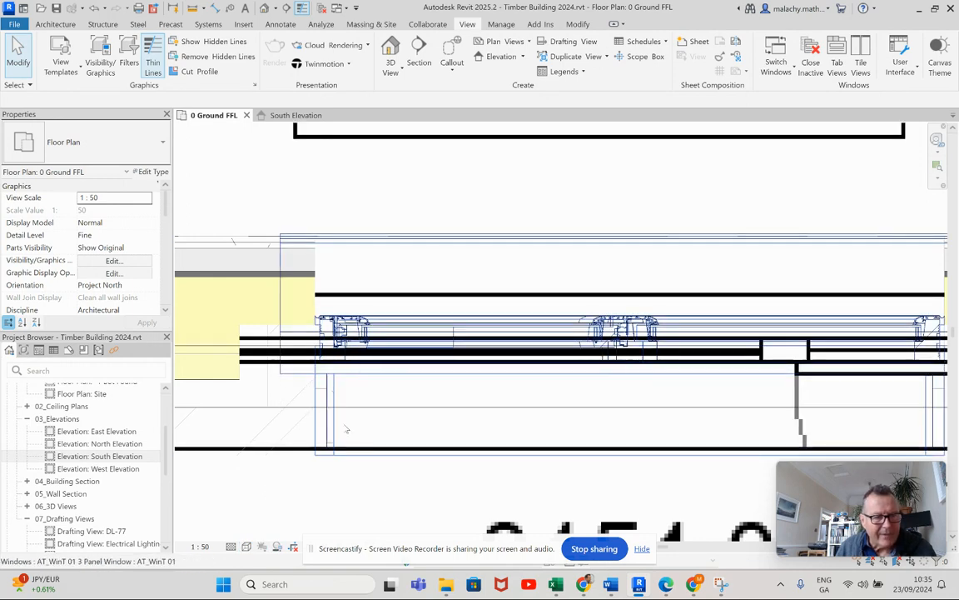
pyautogui.click(247, 547)
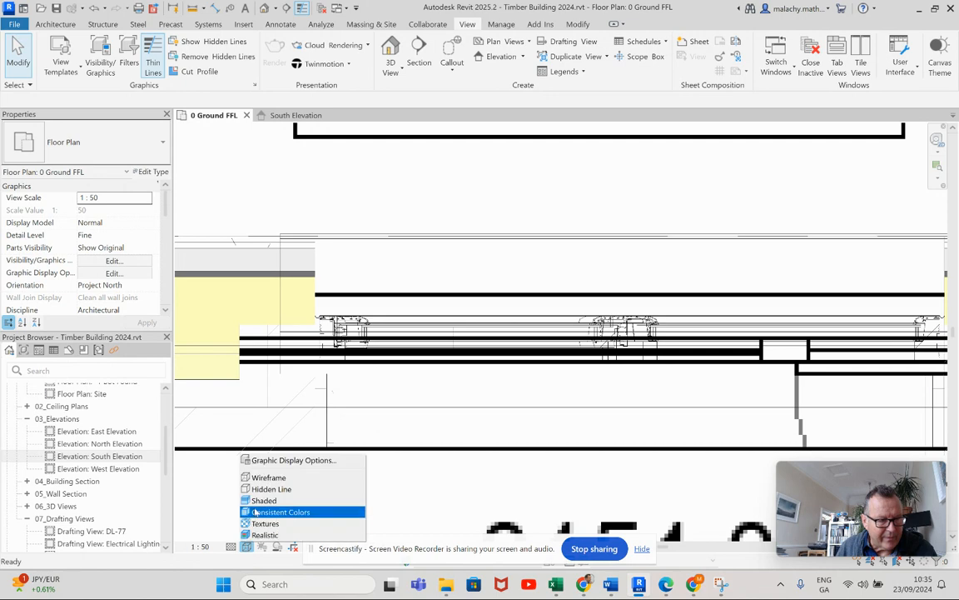
pyautogui.click(266, 488)
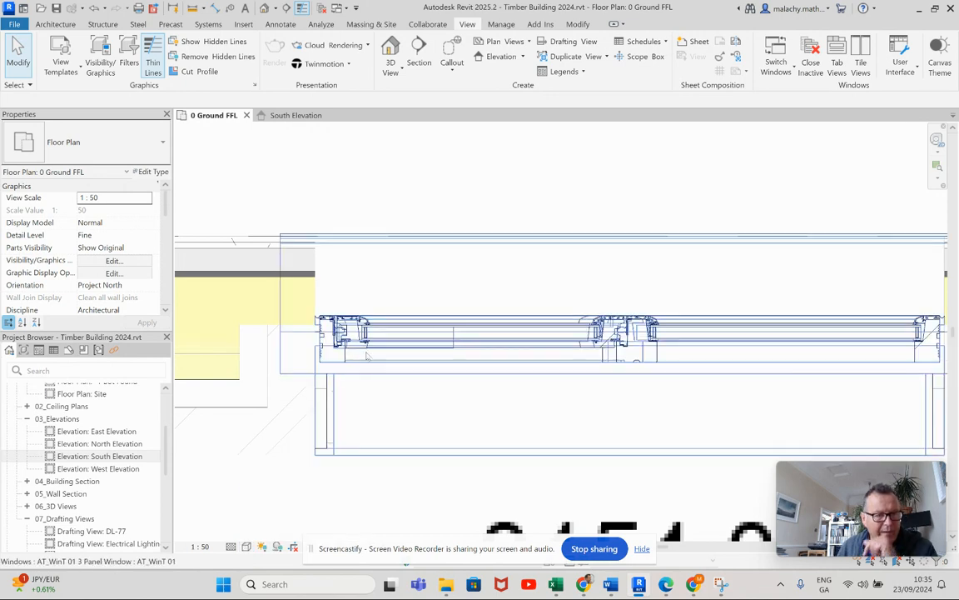
# Step: Select the three-panel window in the brick wall and undo the last change
pyautogui.click(371, 330)
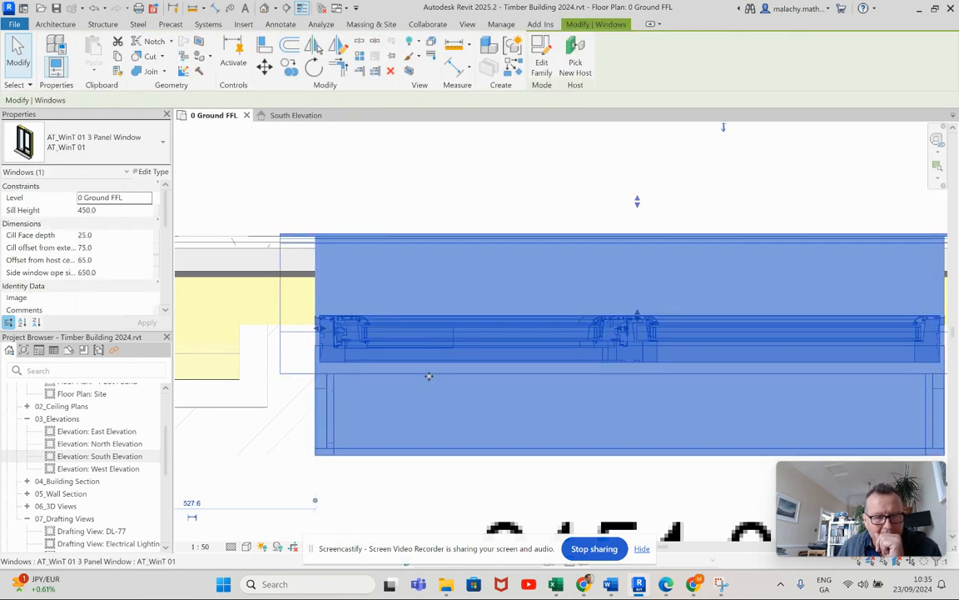
pyautogui.scroll(-2, 430, 375)
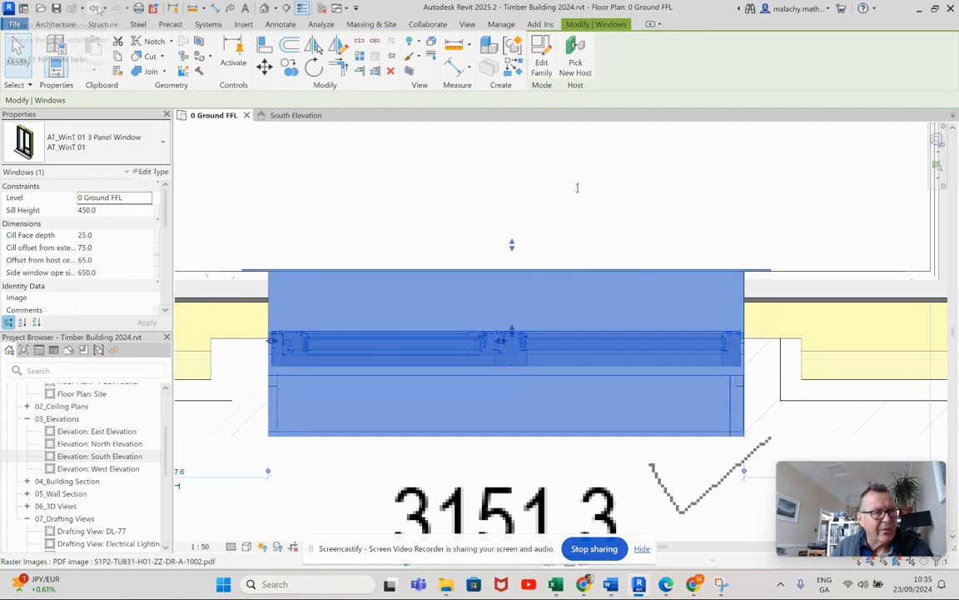
pyautogui.click(94, 8)
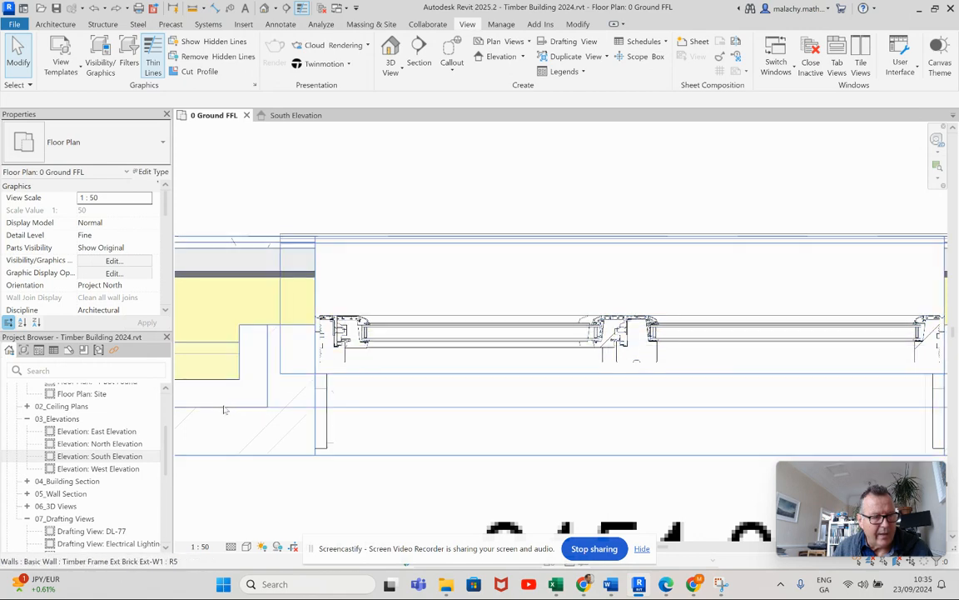
# Step: Turn off wrapping for the 60 mm Air layer in the Timber Frame Ext Brick Ext-W1 wall type's structure
pyautogui.click(254, 412)
pyautogui.click(153, 171)
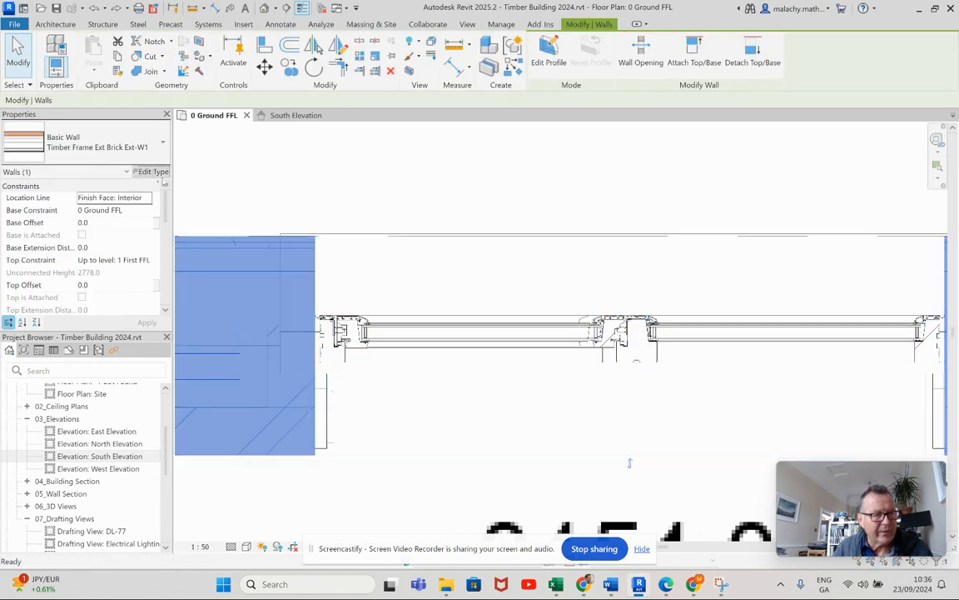
pyautogui.click(807, 252)
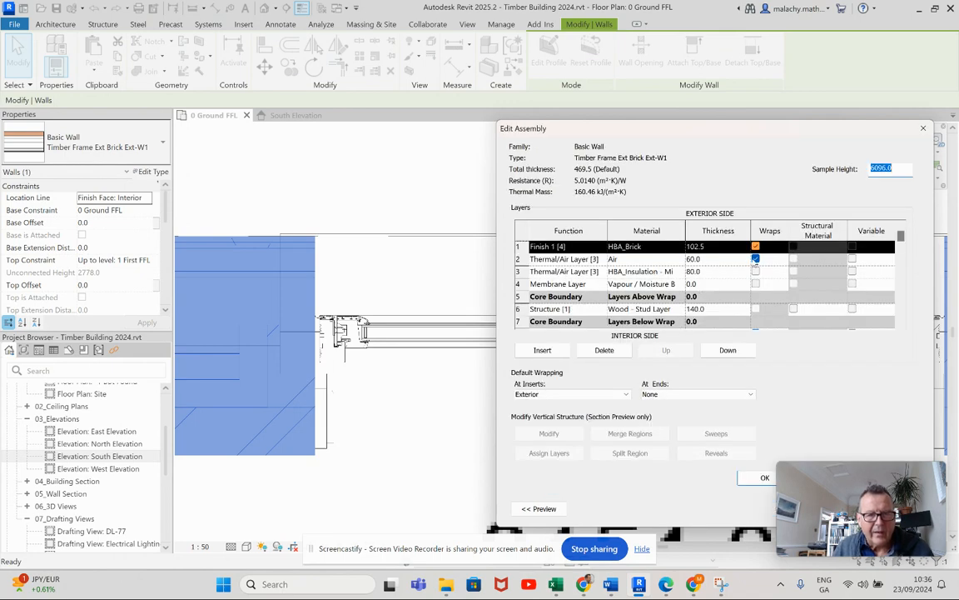
pyautogui.click(755, 259)
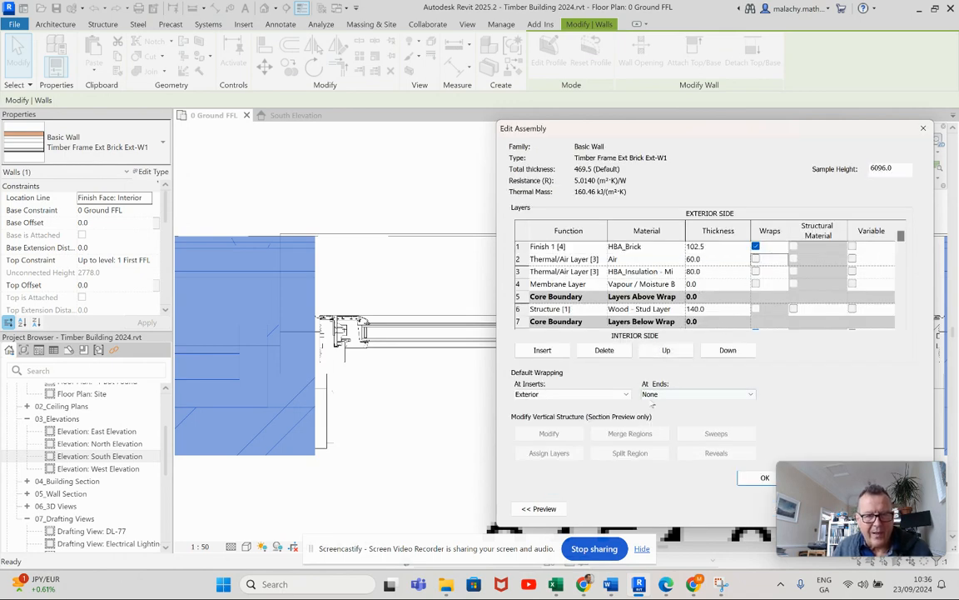
pyautogui.click(763, 477)
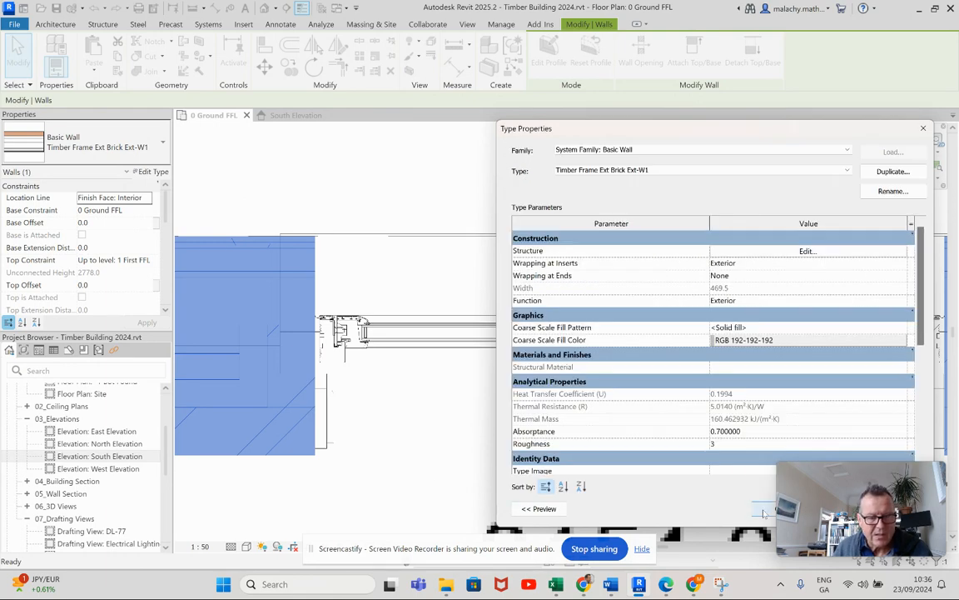
pyautogui.click(766, 510)
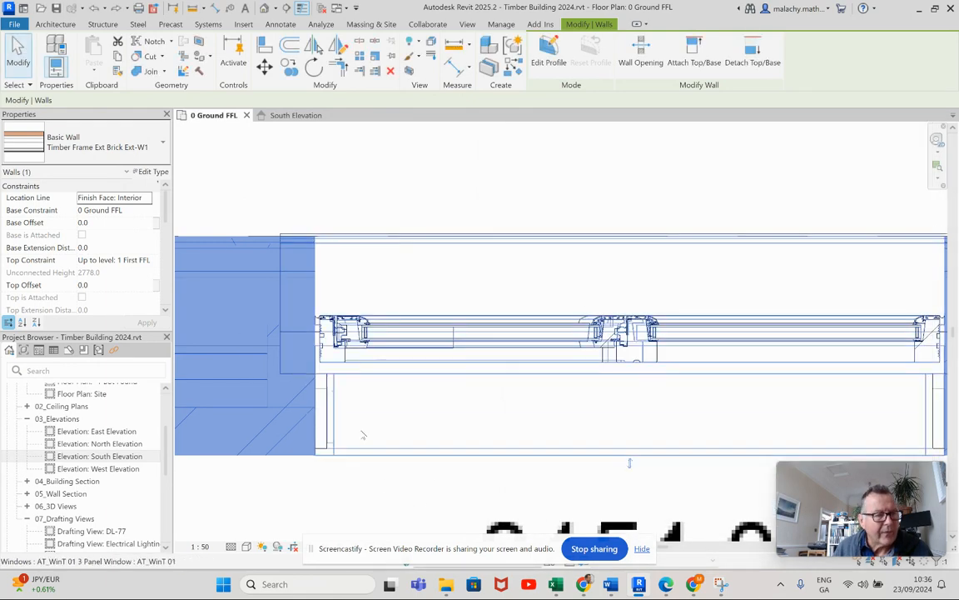
pyautogui.click(450, 194)
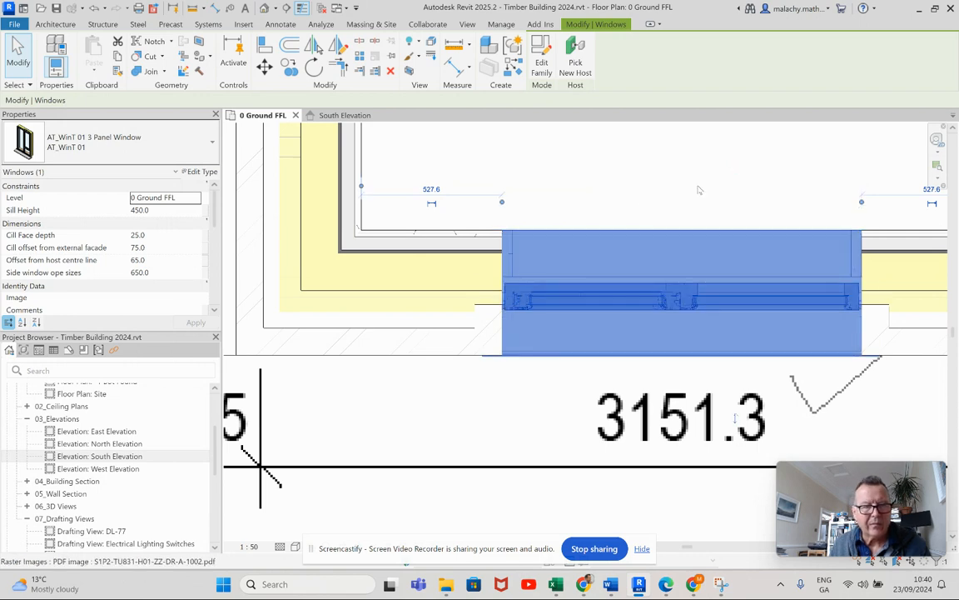
# Step: Examine the window frame's fit against the brick jamb, and switch the floor plan to Wireframe to compare it with the PDF drawing
pyautogui.scroll(2, 514, 314)
pyautogui.scroll(1, 514, 314)
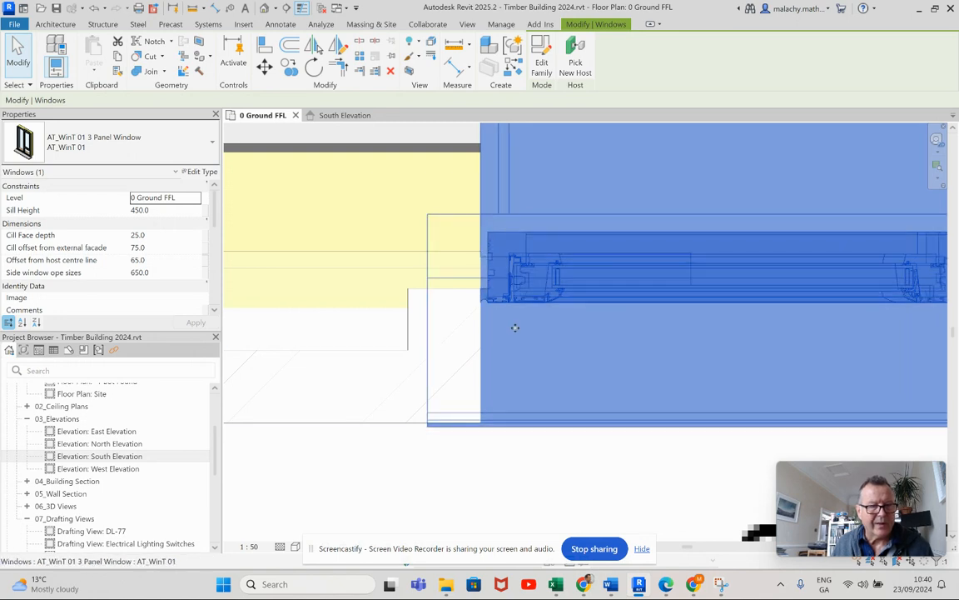
pyautogui.scroll(-1, 518, 332)
pyautogui.scroll(-1, 518, 333)
pyautogui.click(527, 406)
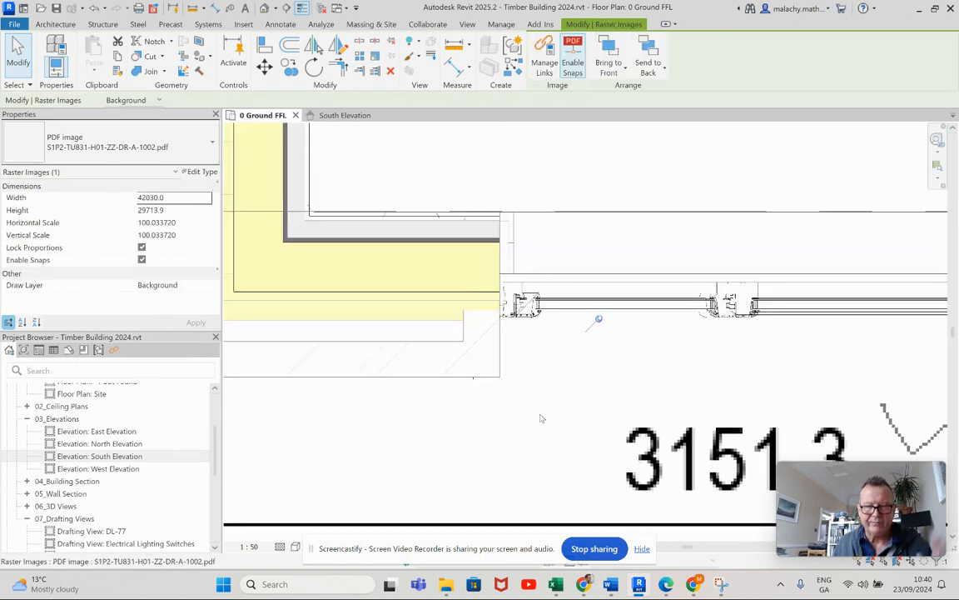
pyautogui.scroll(-2, 527, 407)
pyautogui.moveTo(541, 404); pyautogui.dragTo(450, 394, button='middle')
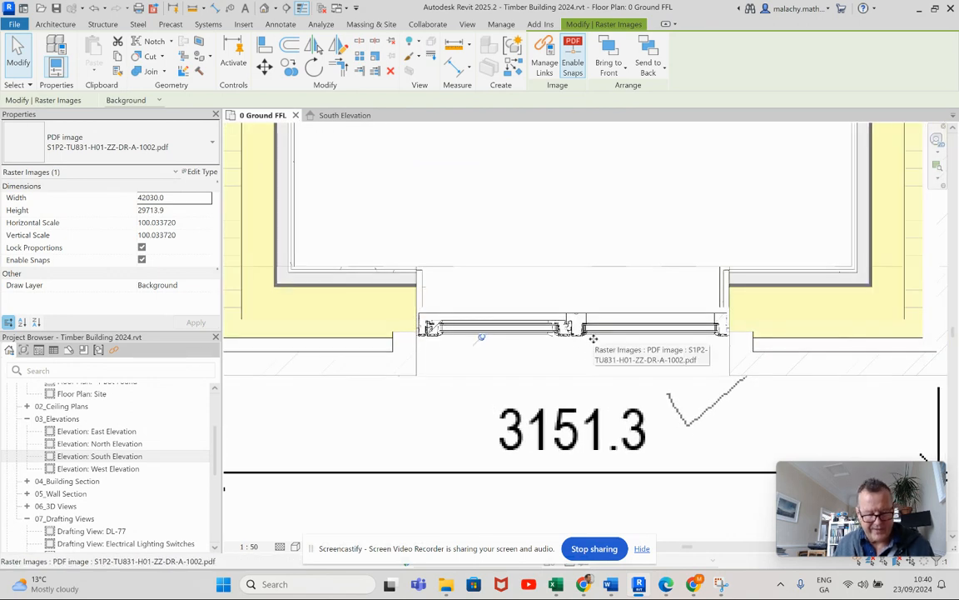
pyautogui.click(296, 547)
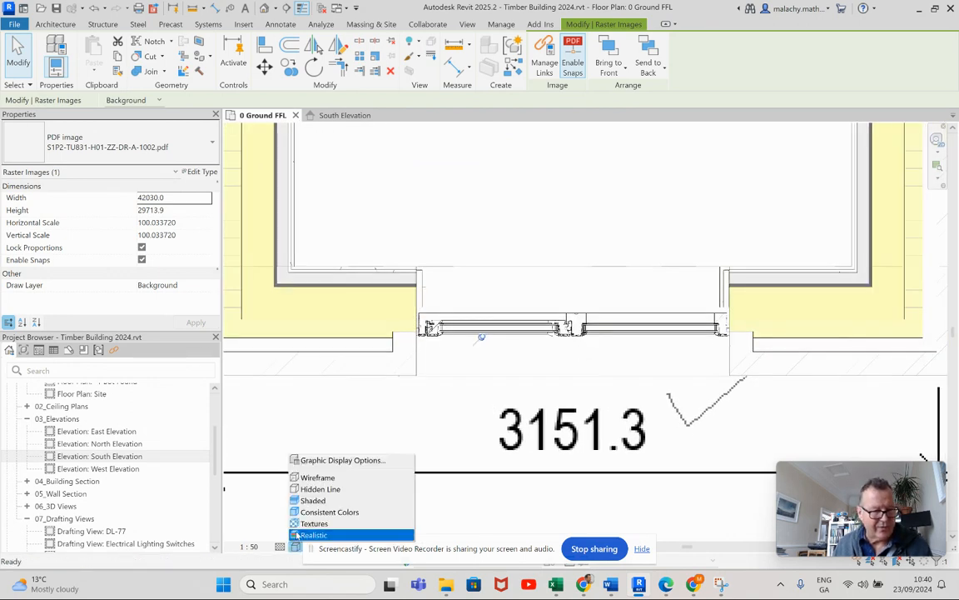
pyautogui.click(315, 477)
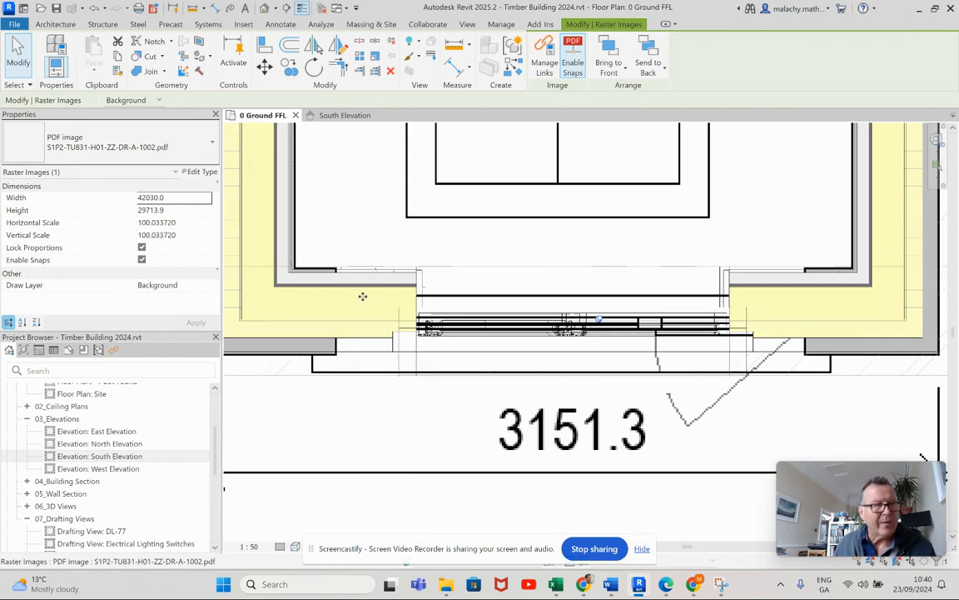
# Step: Measure the bay window opening's width between the wall ends on the PDF drawing, and return the plan to Hidden Line
pyautogui.click(454, 44)
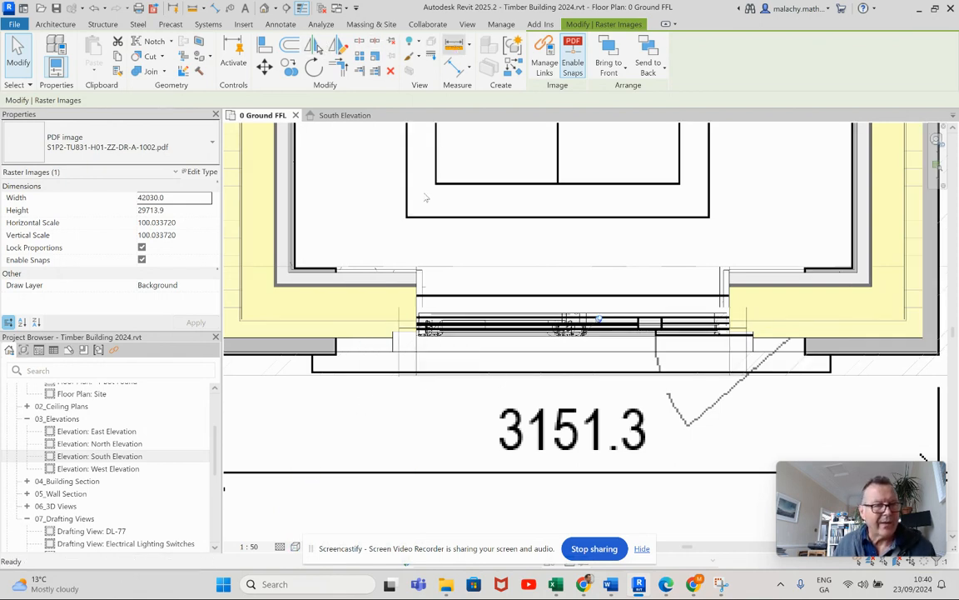
pyautogui.click(337, 348)
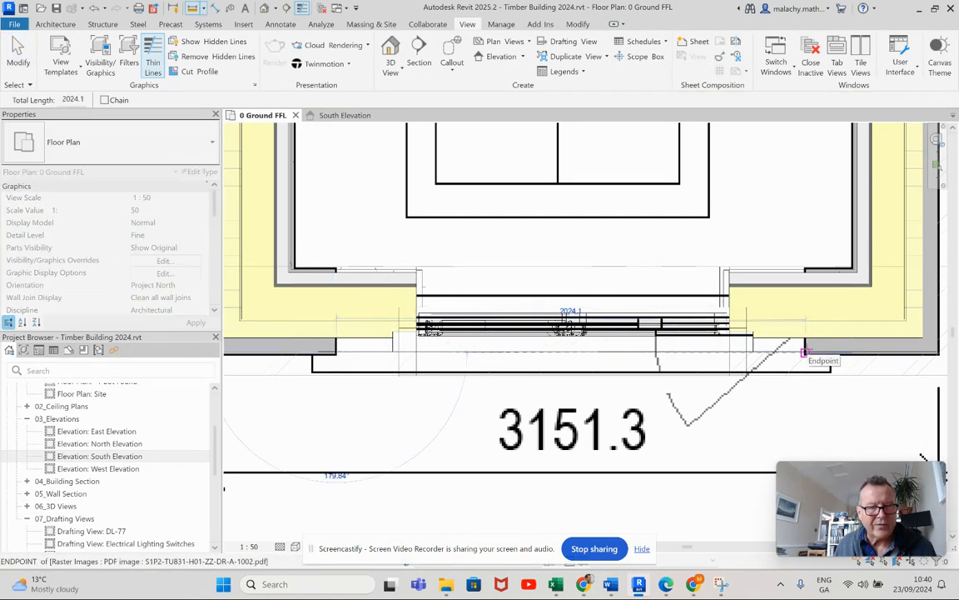
pyautogui.press('Escape')
pyautogui.press('Escape')
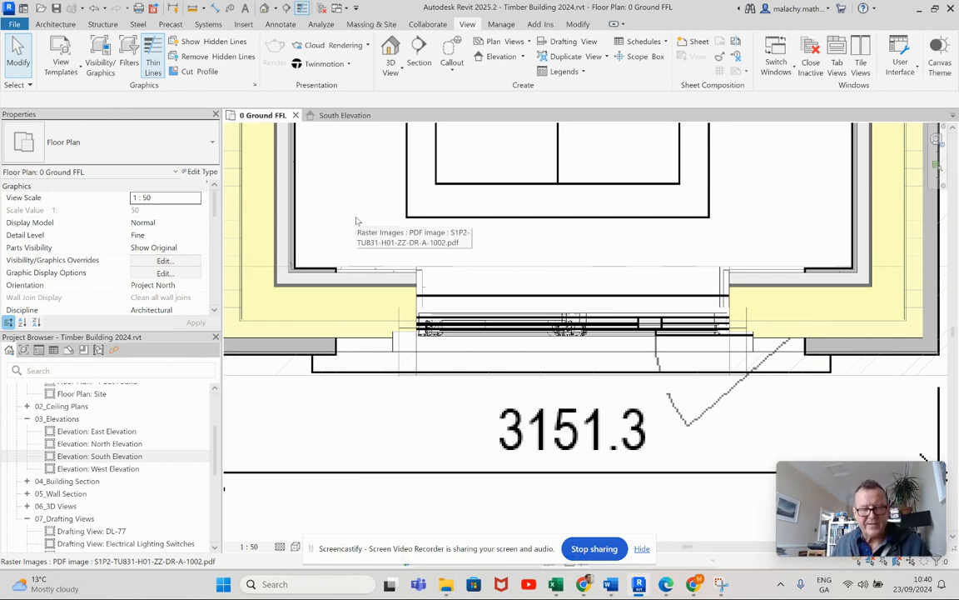
pyautogui.scroll(-2, 500, 248)
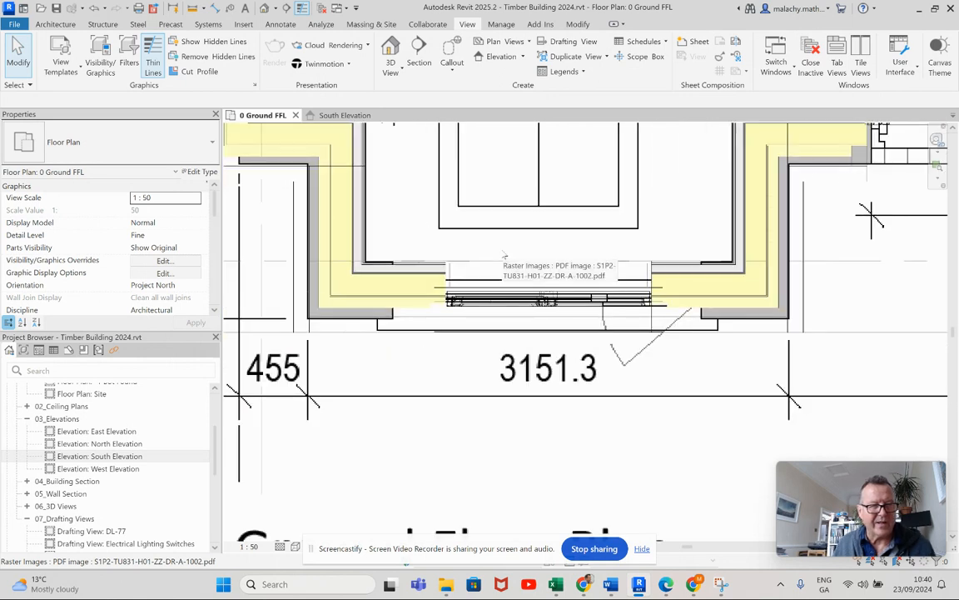
pyautogui.click(296, 546)
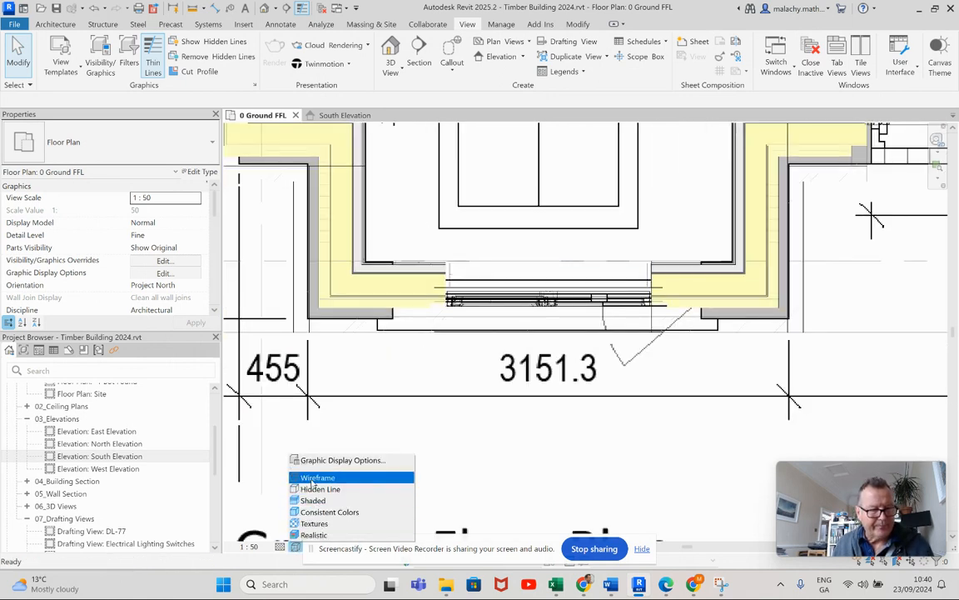
pyautogui.click(320, 489)
# Step: Place an aligned dimension string below the bay, from the adjoining wall's outer face through the bay's outer side faces and window opening edges
pyautogui.scroll(-2, 374, 217)
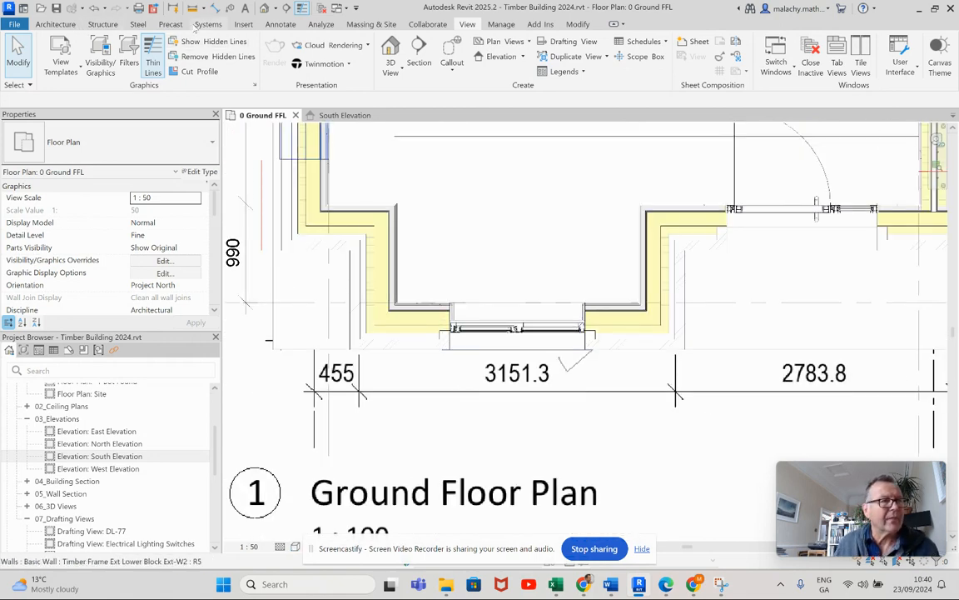
pyautogui.click(281, 23)
pyautogui.press('d')
pyautogui.press('i')
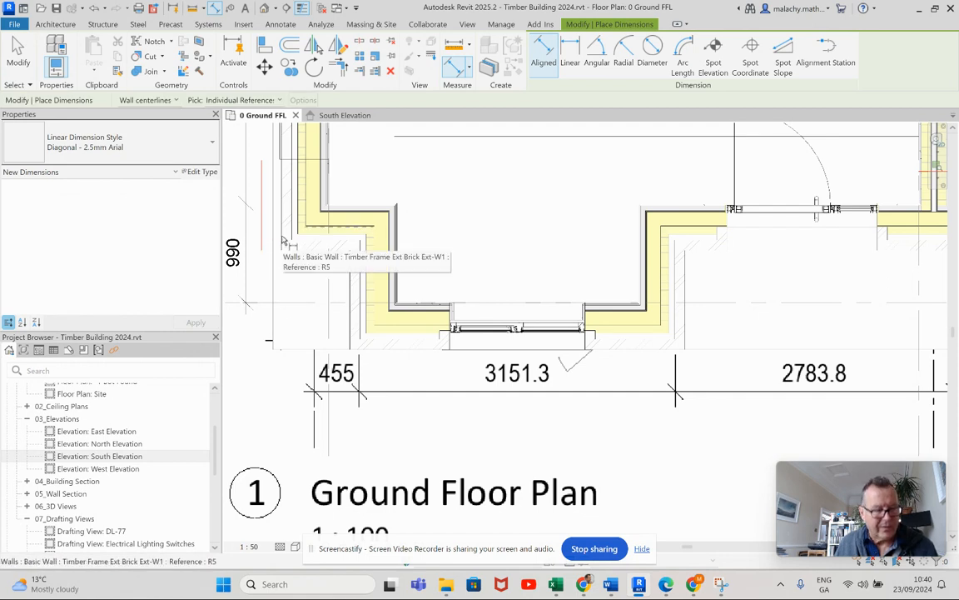
pyautogui.click(284, 242)
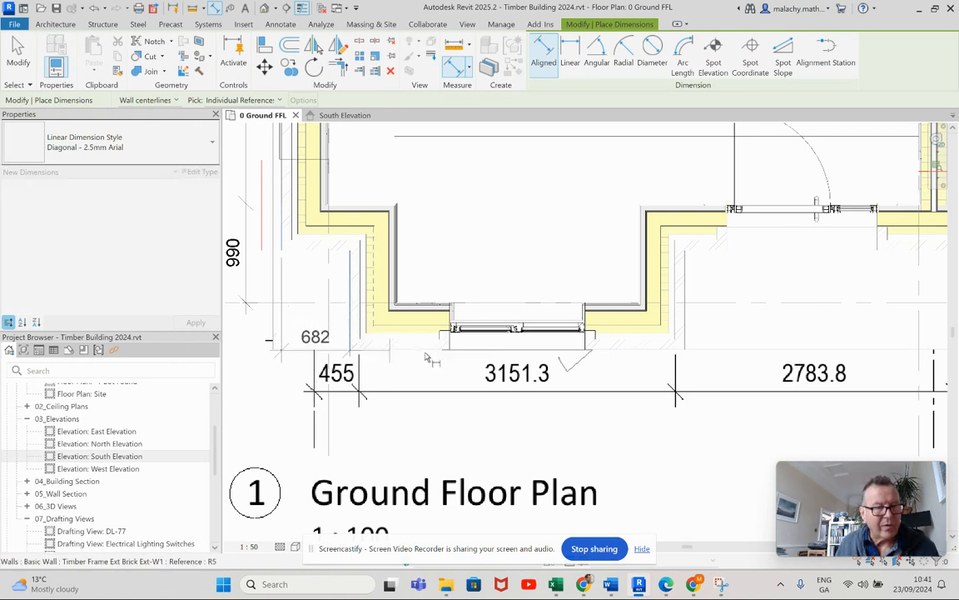
pyautogui.click(450, 353)
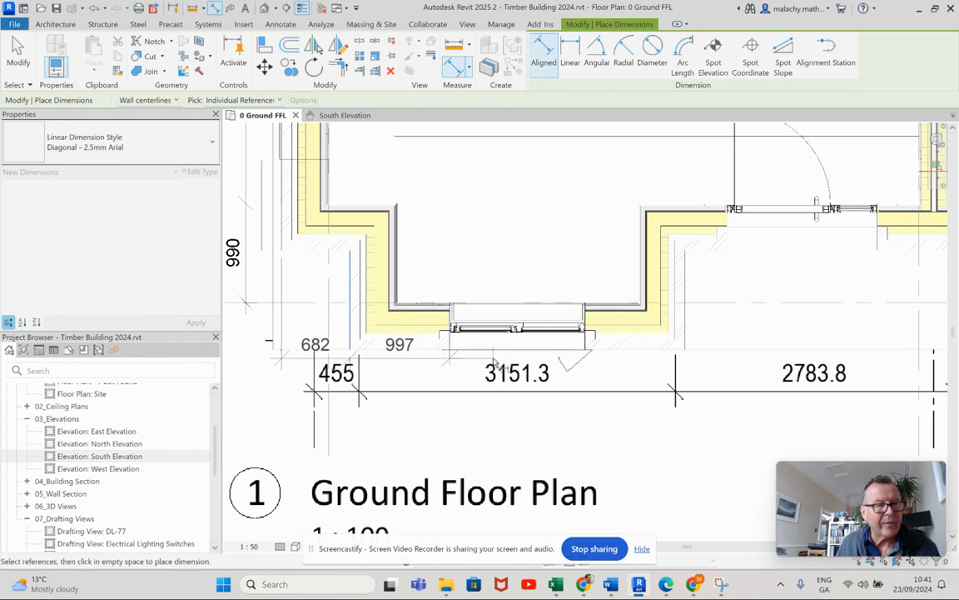
pyautogui.click(588, 353)
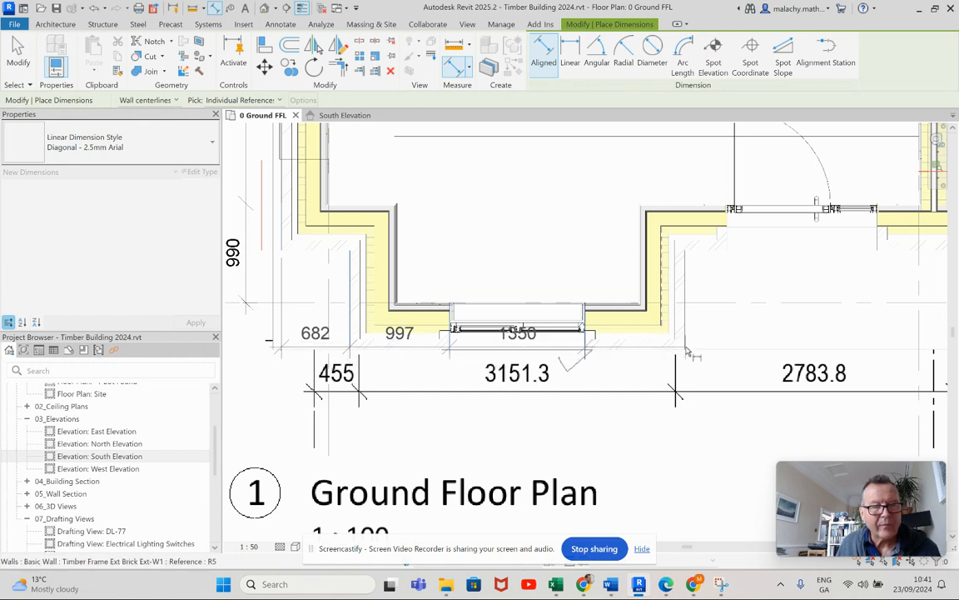
pyautogui.click(686, 352)
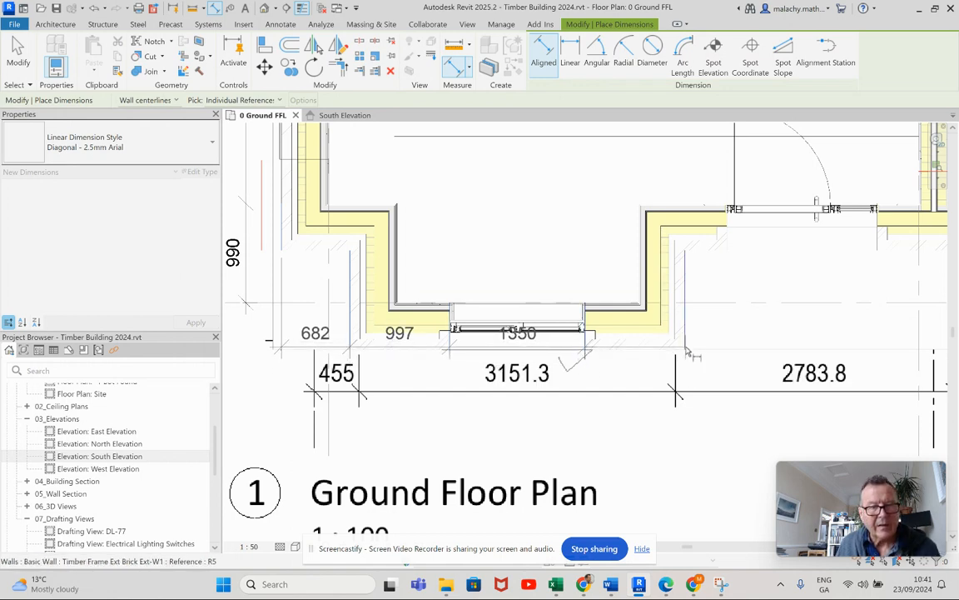
pyautogui.click(702, 448)
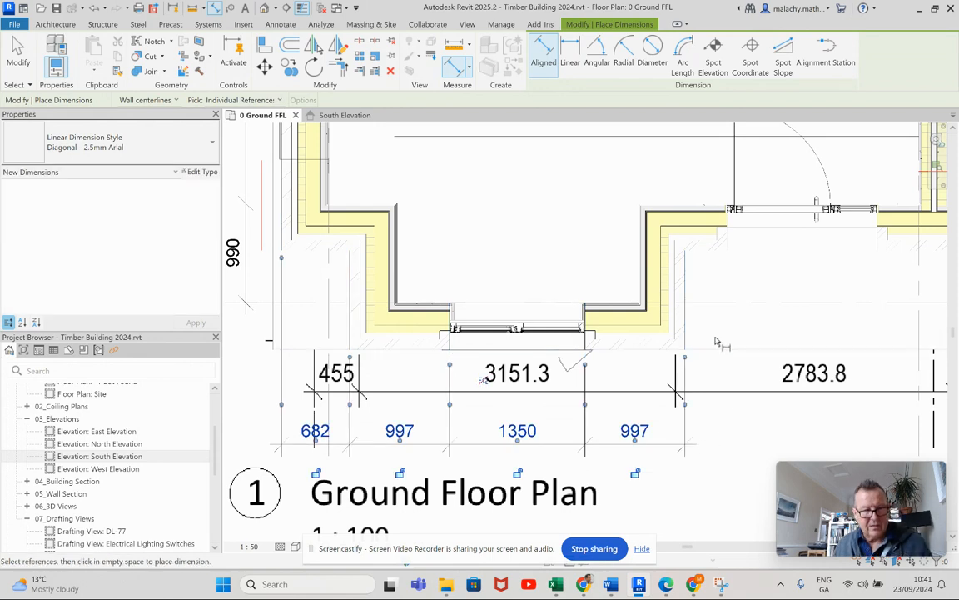
pyautogui.press('Escape')
pyautogui.press('Escape')
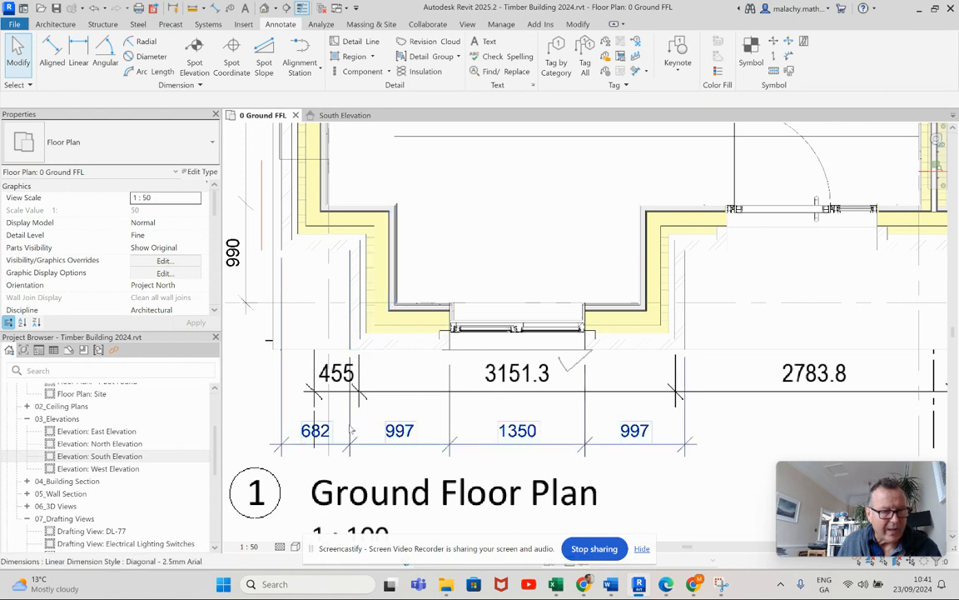
# Step: Move the bay's left-hand side wall so its outer face sits 675 mm from the adjoining wall's outer face
pyautogui.click(351, 334)
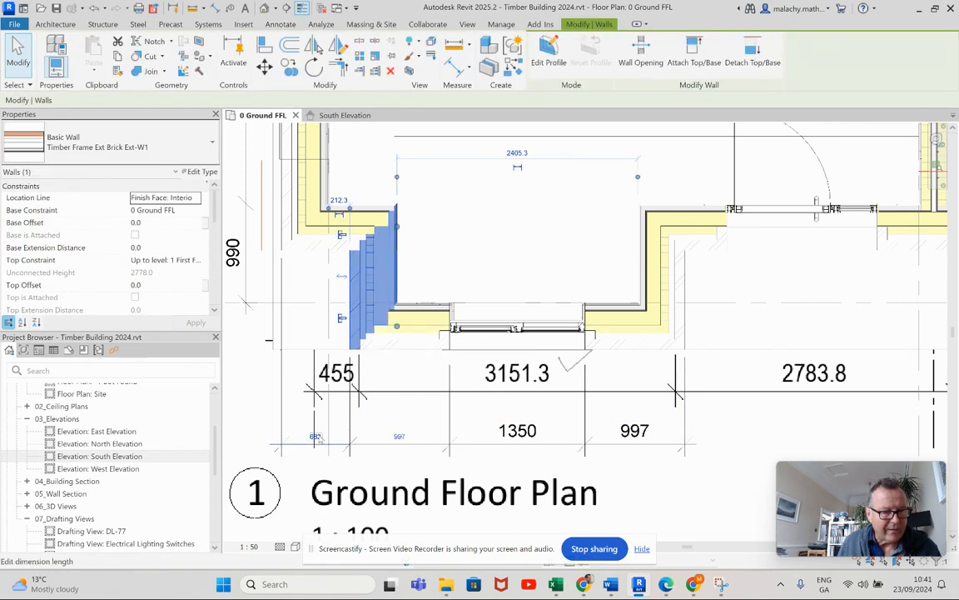
pyautogui.click(316, 435)
pyautogui.write('675')
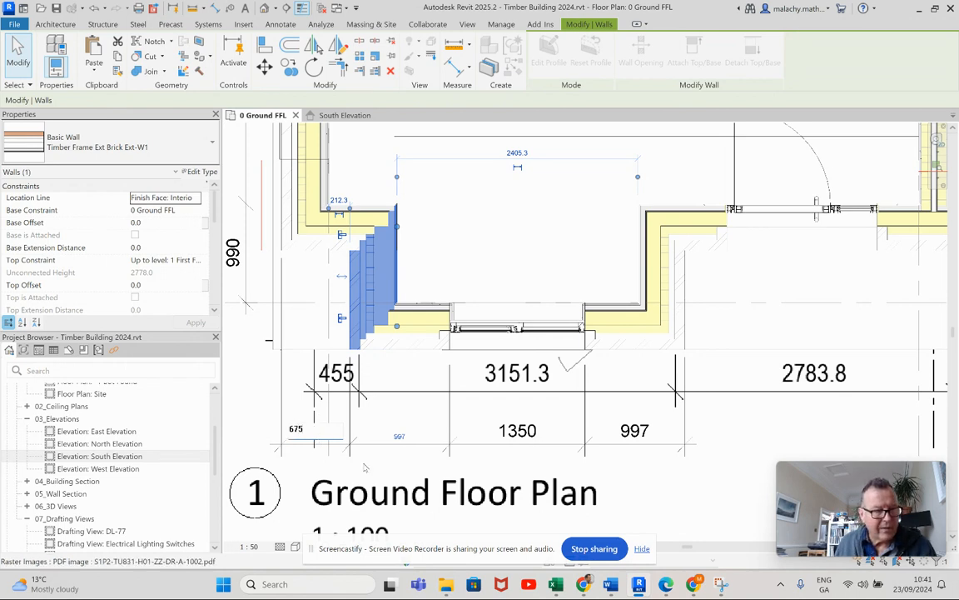
pyautogui.press('Return')
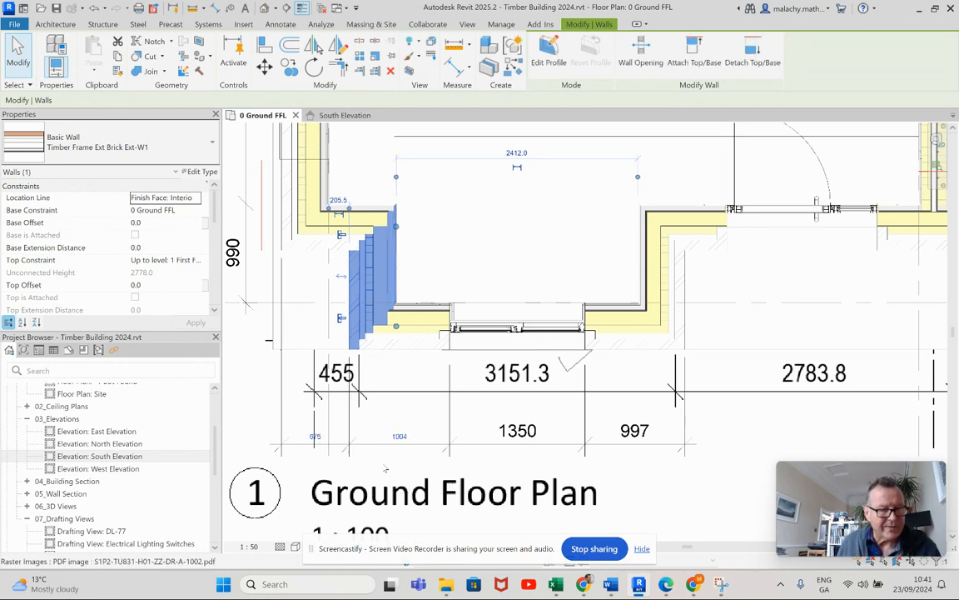
pyautogui.click(450, 406)
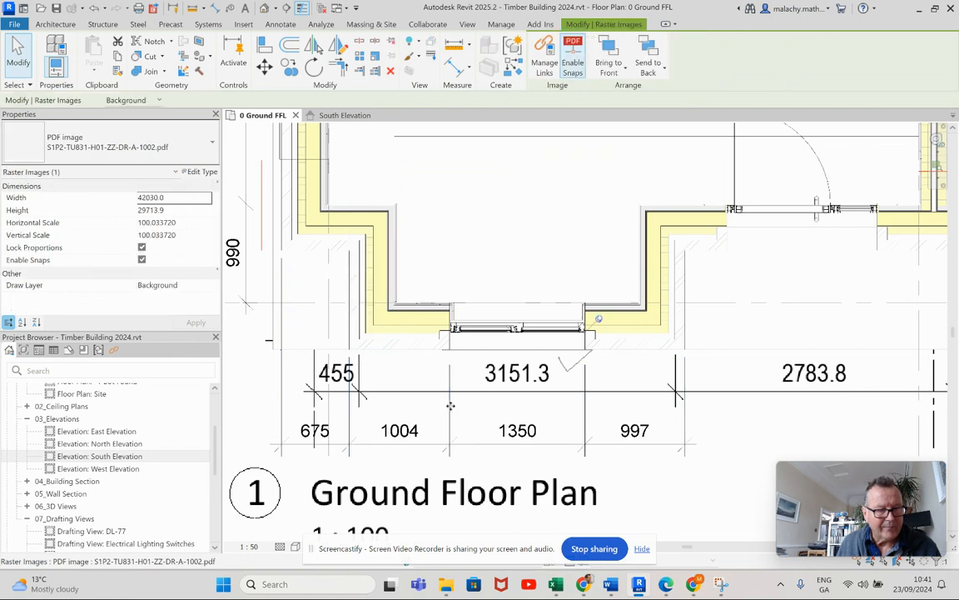
pyautogui.press('Escape')
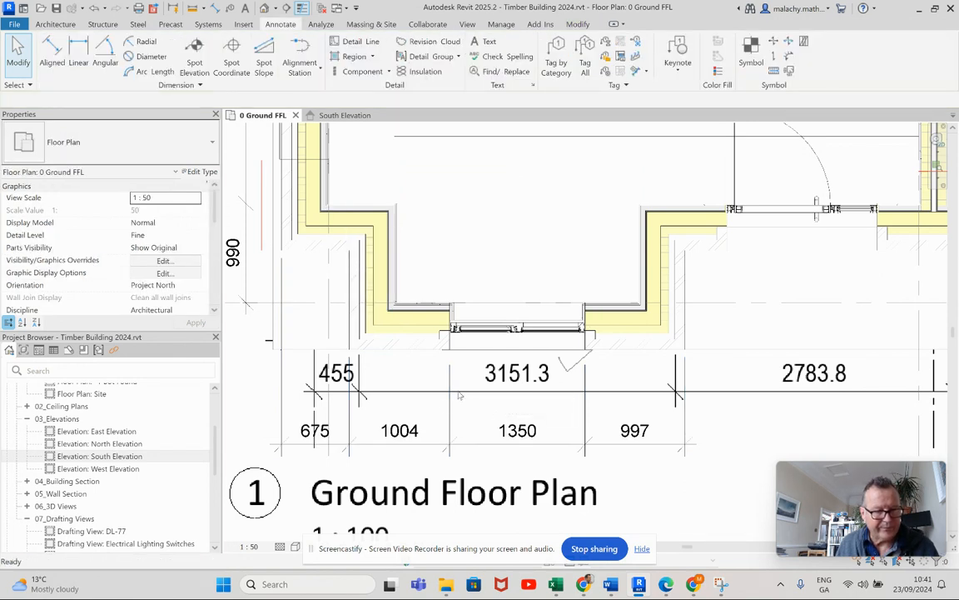
# Step: Set the Width type parameter of the bay's AT_WinT 01 three-panel window to 1575
pyautogui.click(481, 334)
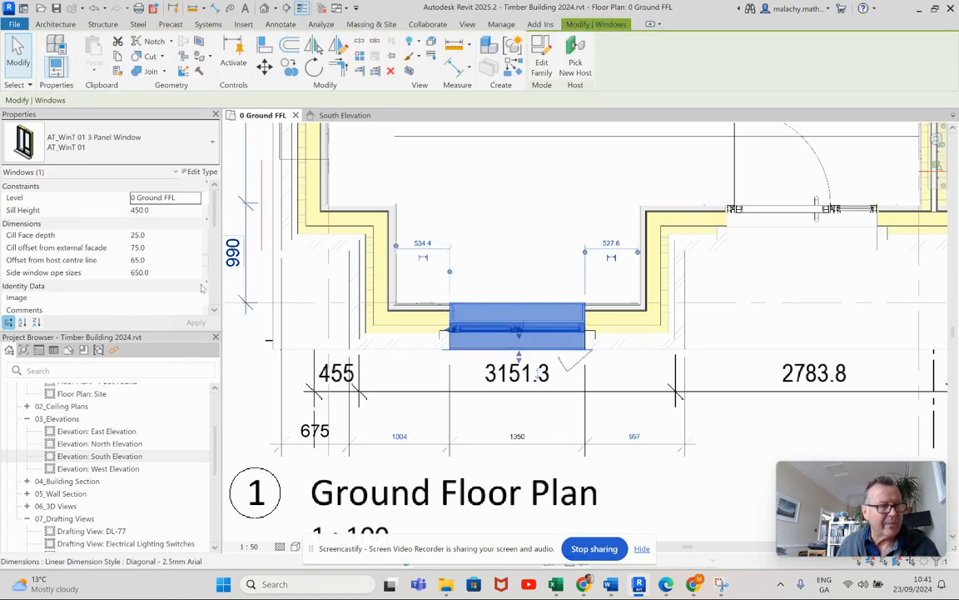
pyautogui.scroll(-3, 176, 210)
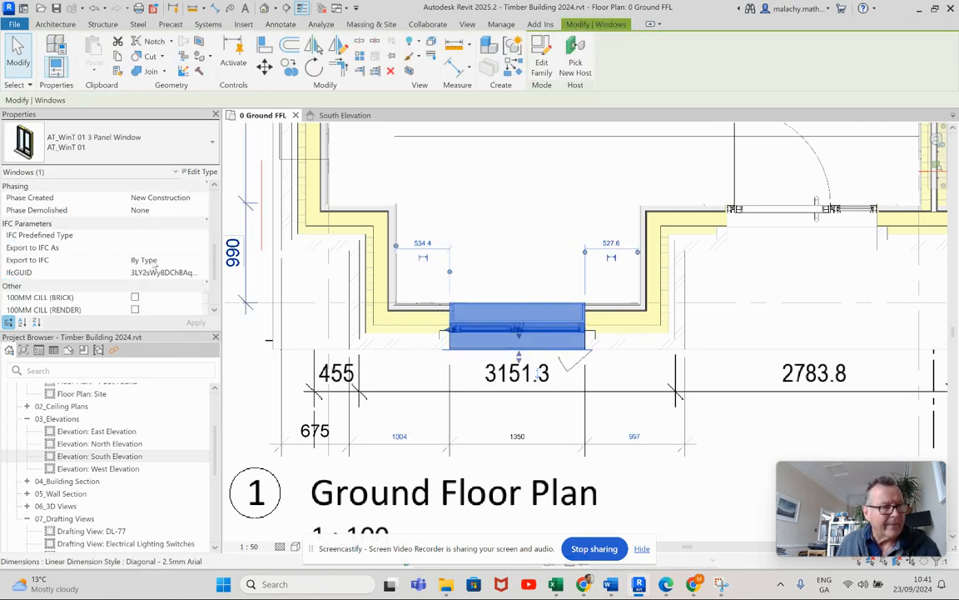
pyautogui.scroll(-2, 641, 372)
pyautogui.click(587, 448)
pyautogui.write('1575')
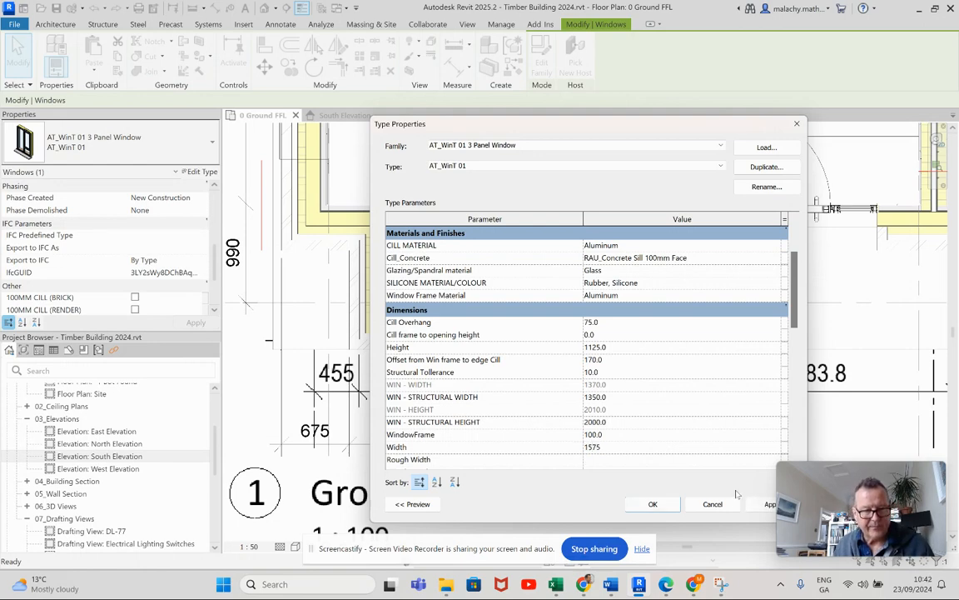
pyautogui.press('Return')
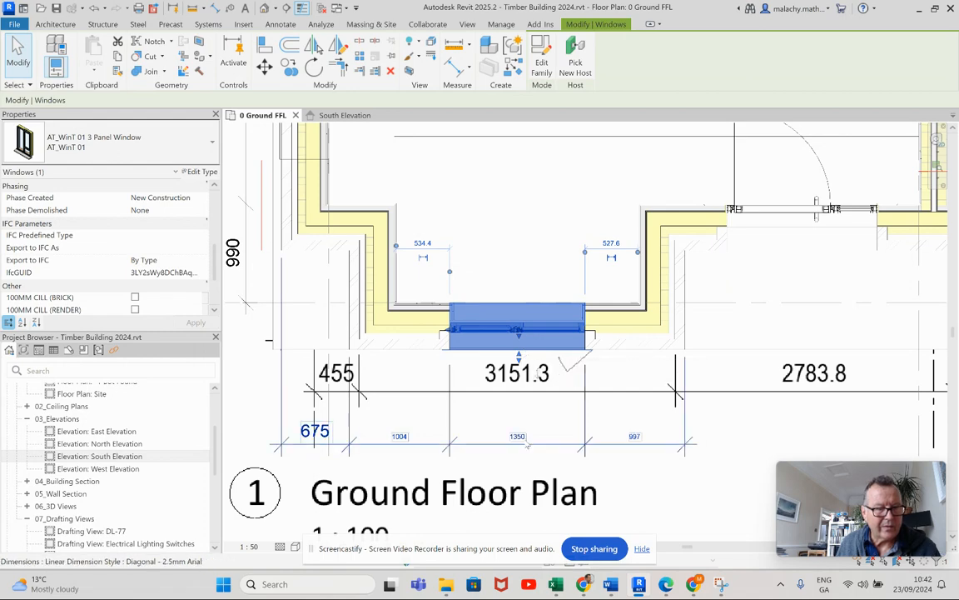
# Step: Set the WIN - STRUCTURAL WIDTH type parameter of the bay's three-panel window to 1575
pyautogui.click(199, 172)
pyautogui.scroll(-1, 609, 439)
pyautogui.scroll(-1, 609, 440)
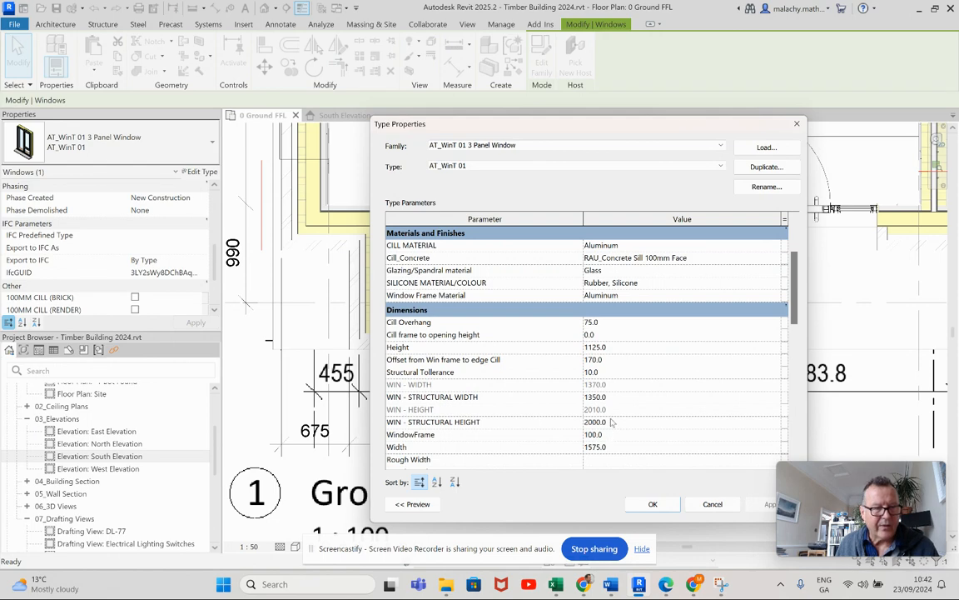
pyautogui.click(564, 397)
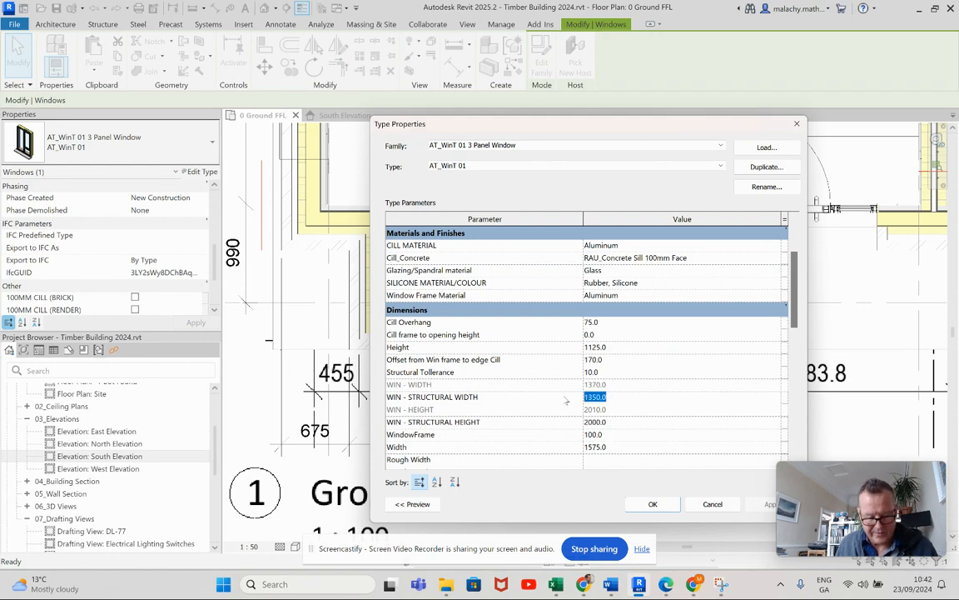
pyautogui.write('1')
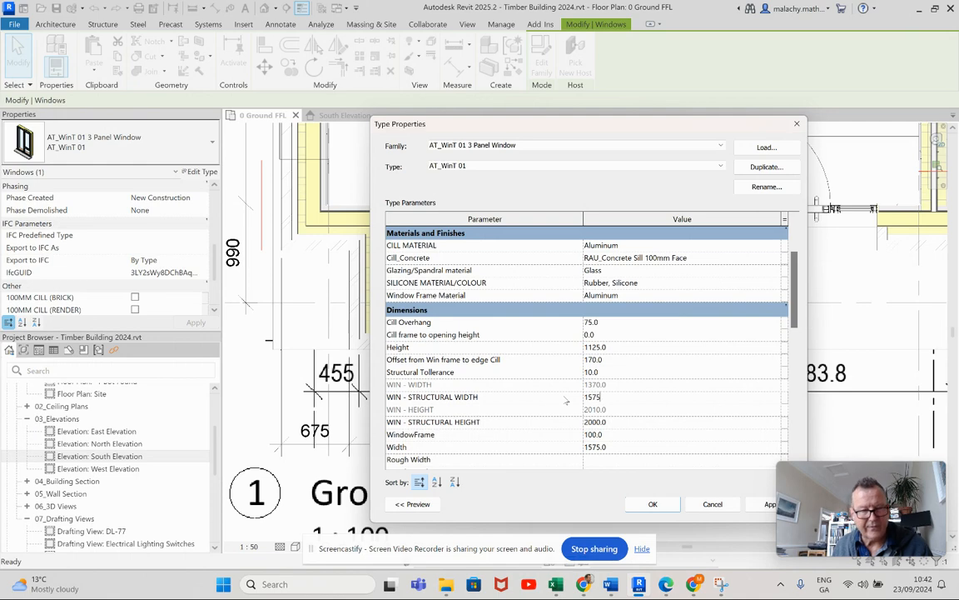
pyautogui.write('575')
pyautogui.press('Return')
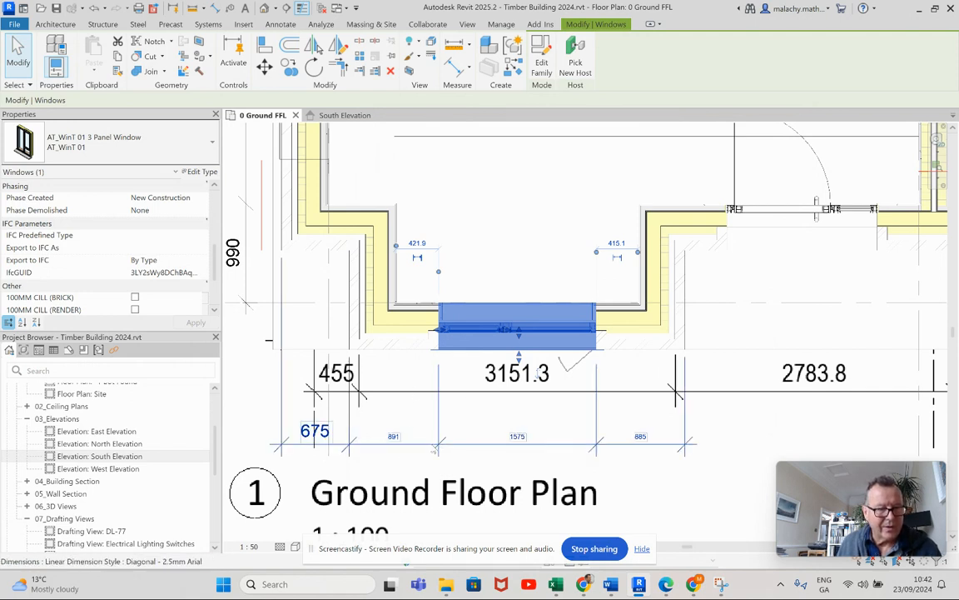
# Step: Move the bay window so the brickwork between it and the left-hand side wall's outer face is 900 mm
pyautogui.click(396, 436)
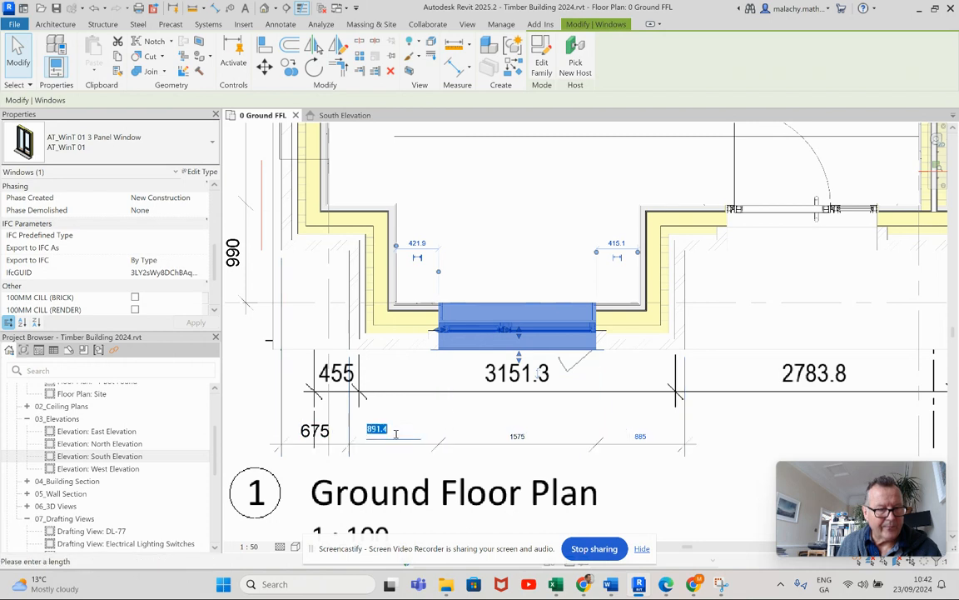
pyautogui.write('900')
pyautogui.press('Return')
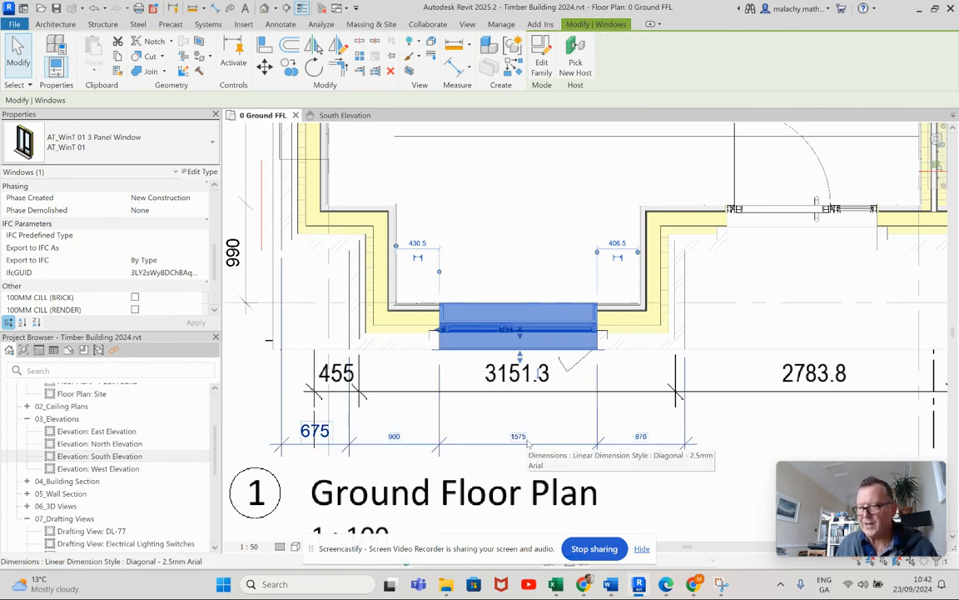
# Step: Move the bay's right-hand side wall so its outer face is 900 mm from the window opening
pyautogui.click(680, 310)
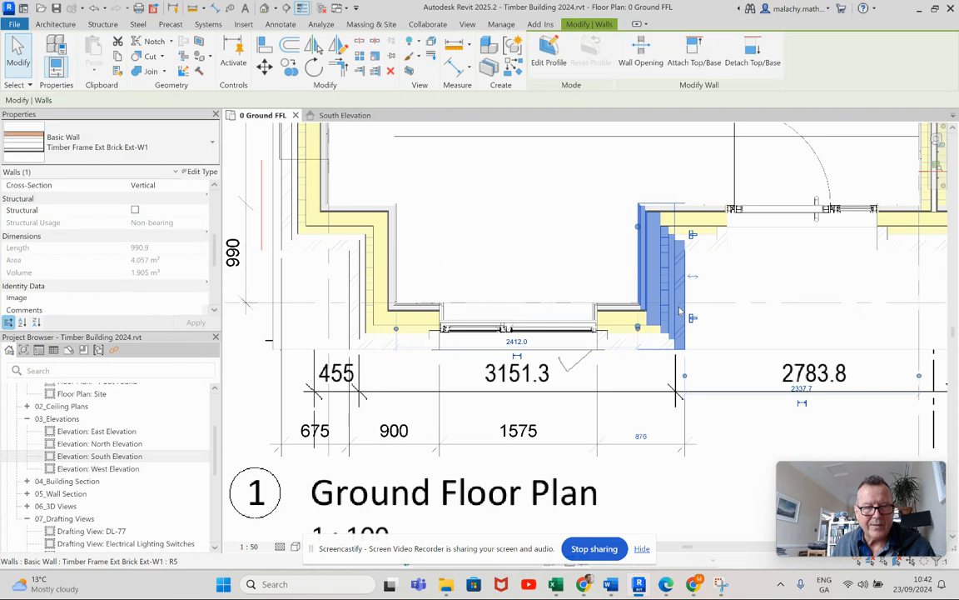
pyautogui.click(642, 436)
pyautogui.write('900')
pyautogui.press('Return')
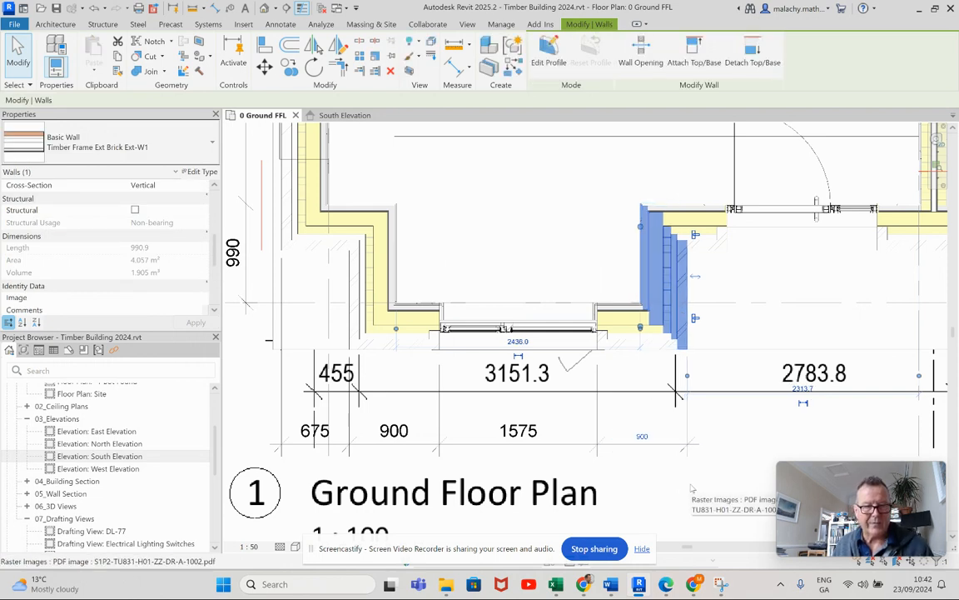
pyautogui.click(698, 484)
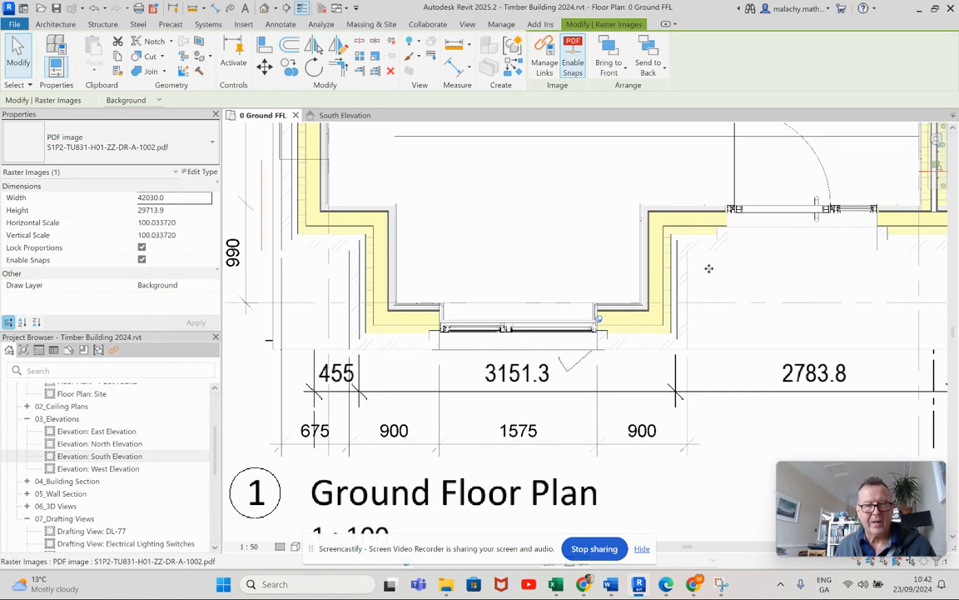
# Step: Place an aligned wall-face dimension string in line with the bay's, from its right-hand face through the door opening edges to the next bay
pyautogui.scroll(-2, 706, 281)
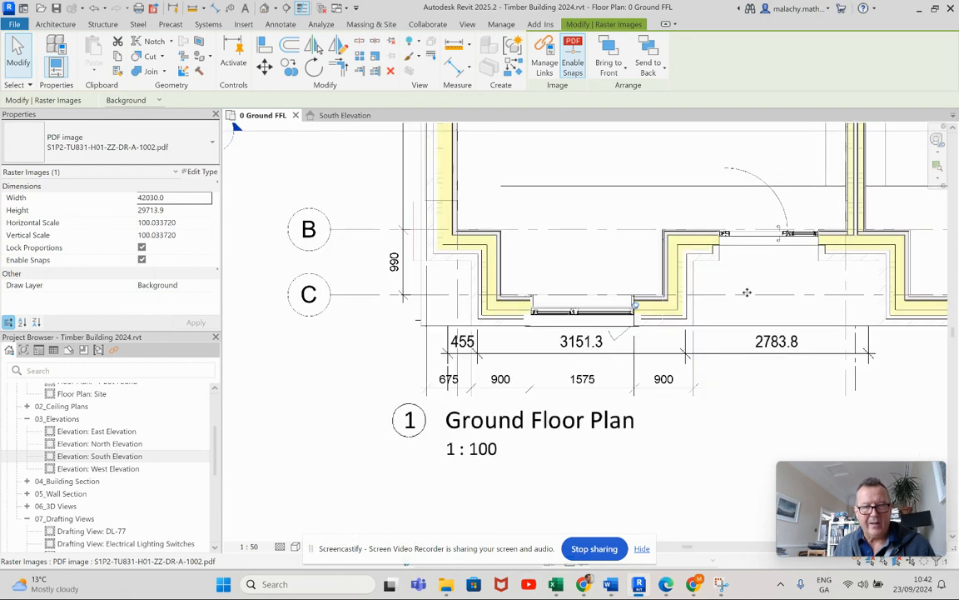
pyautogui.scroll(-1, 719, 304)
pyautogui.moveTo(719, 304); pyautogui.dragTo(538, 309, button='middle')
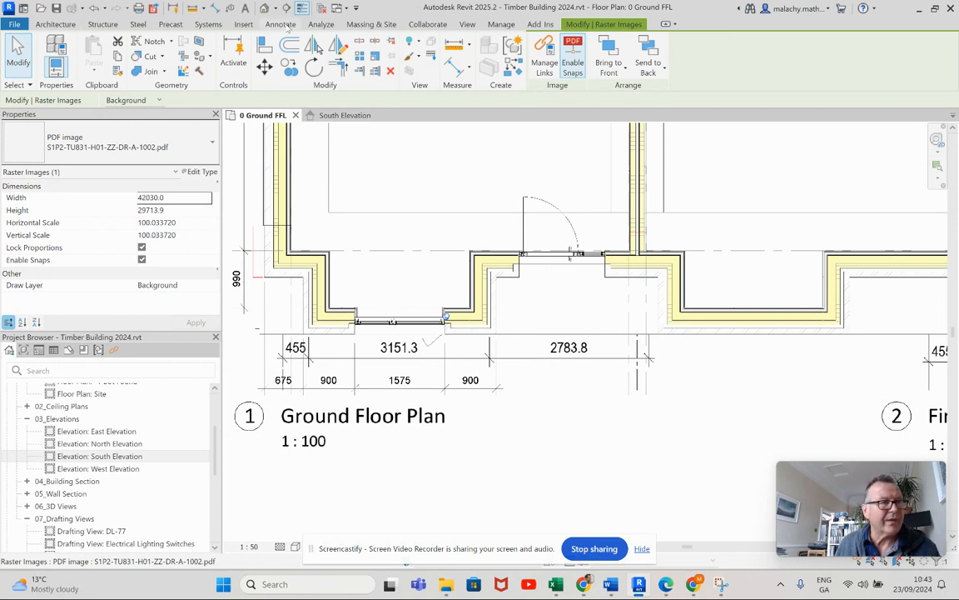
pyautogui.click(280, 24)
pyautogui.click(47, 50)
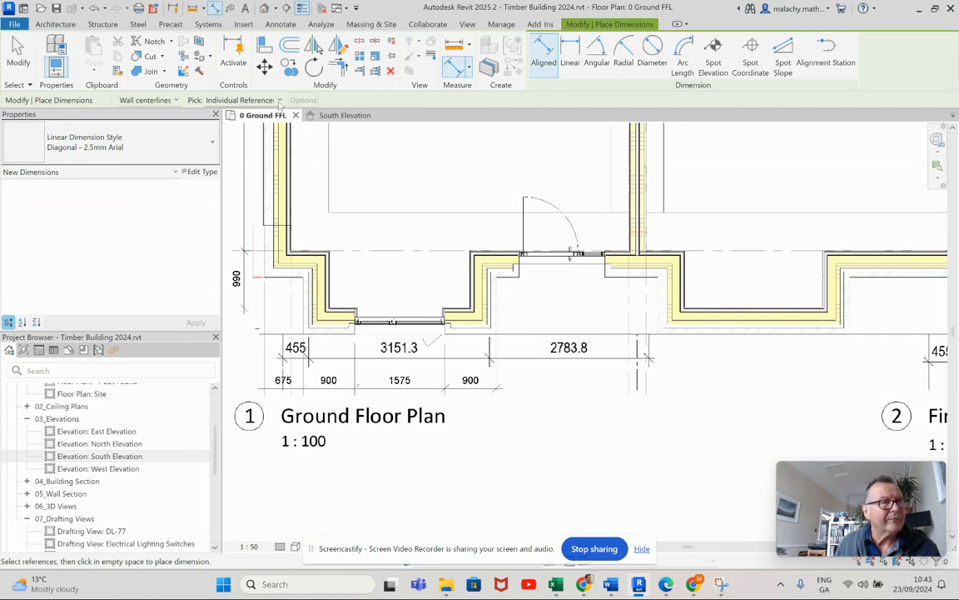
pyautogui.click(161, 98)
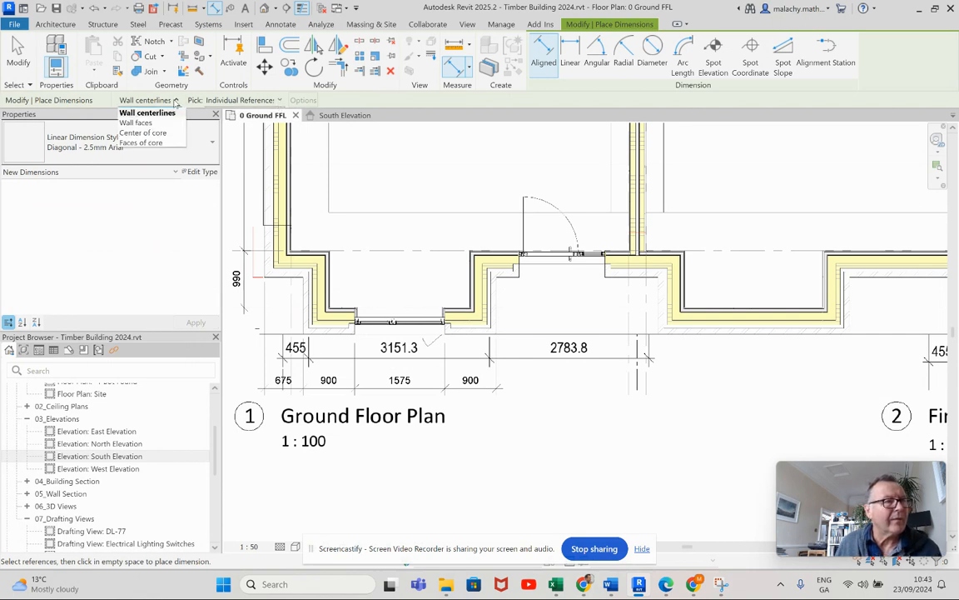
pyautogui.click(138, 122)
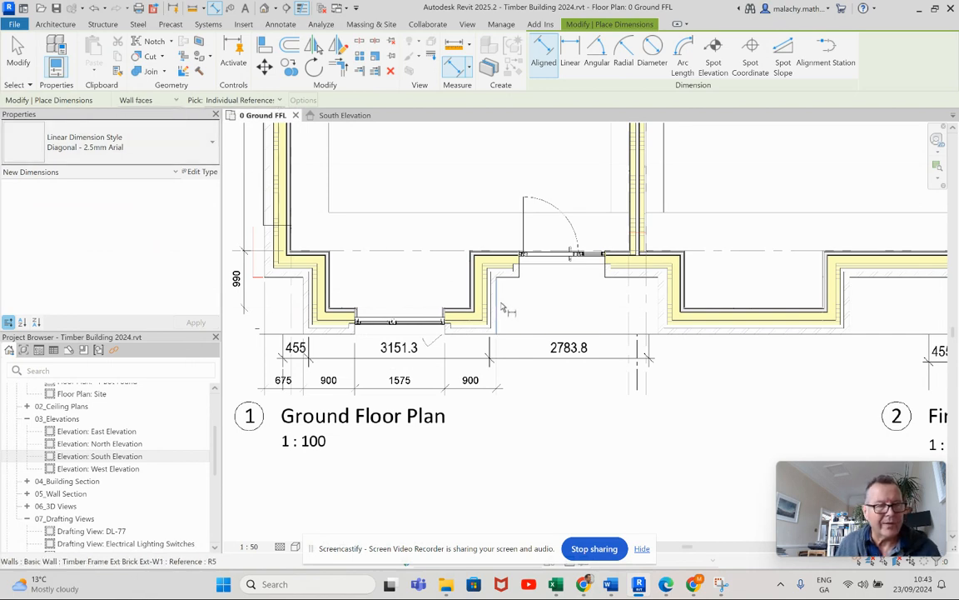
pyautogui.click(518, 264)
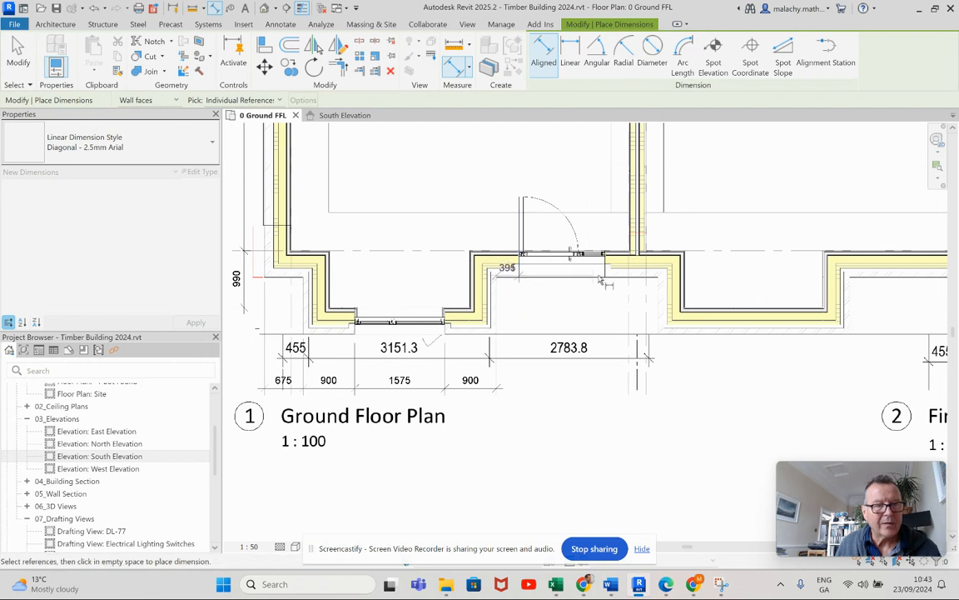
pyautogui.click(605, 279)
pyautogui.click(658, 279)
pyautogui.click(675, 394)
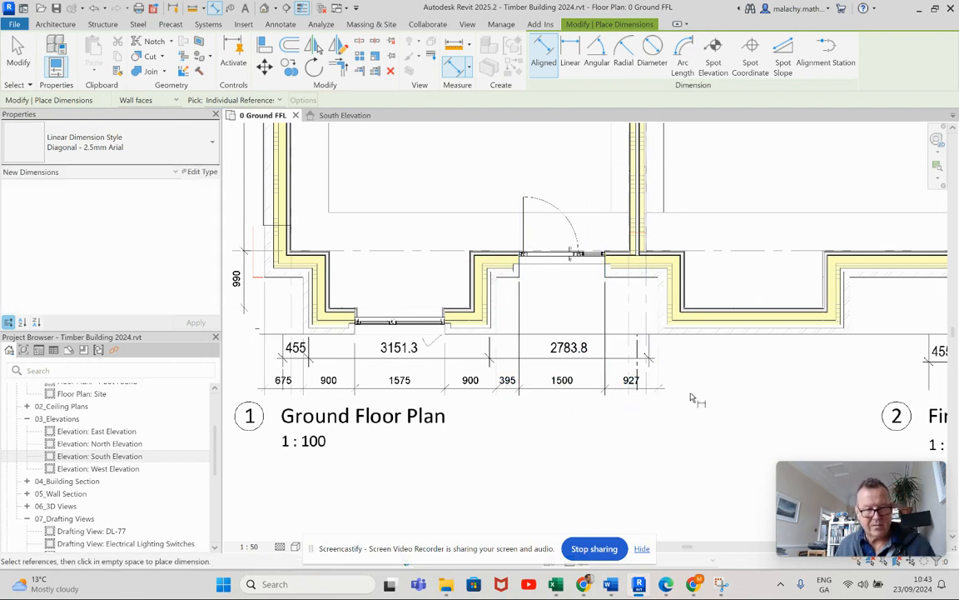
pyautogui.press('Escape')
pyautogui.press('Escape')
# Step: Move the sidelight door so its opening starts 450 mm from the window bay's right-hand outer face
pyautogui.scroll(2, 563, 400)
pyautogui.scroll(1, 563, 400)
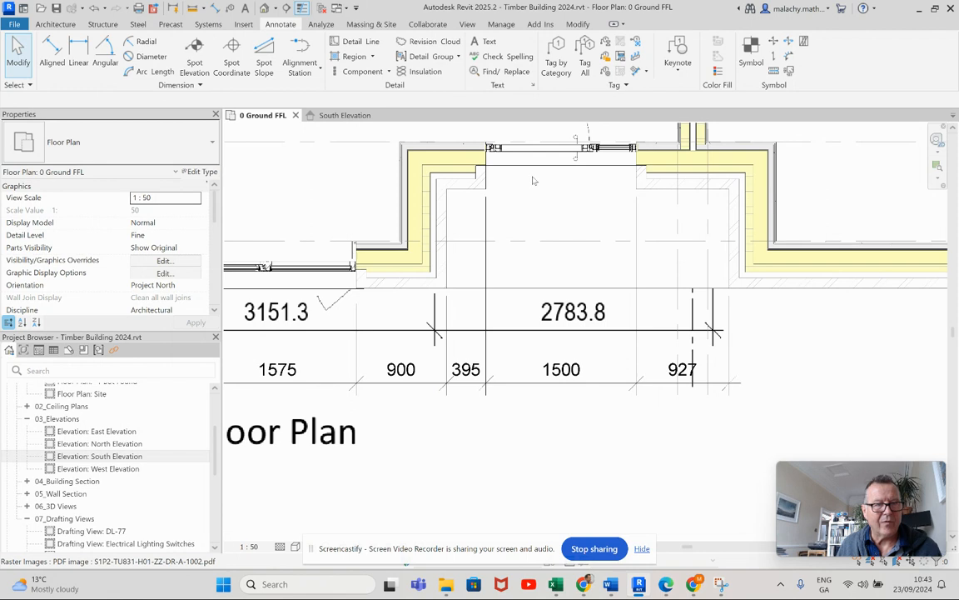
pyautogui.click(534, 148)
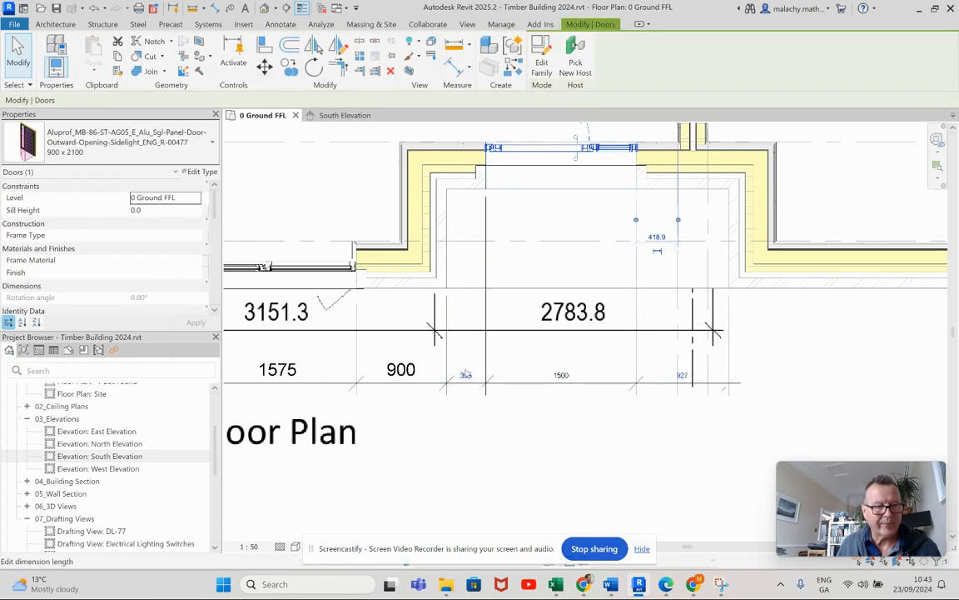
pyautogui.click(454, 369)
pyautogui.write('45')
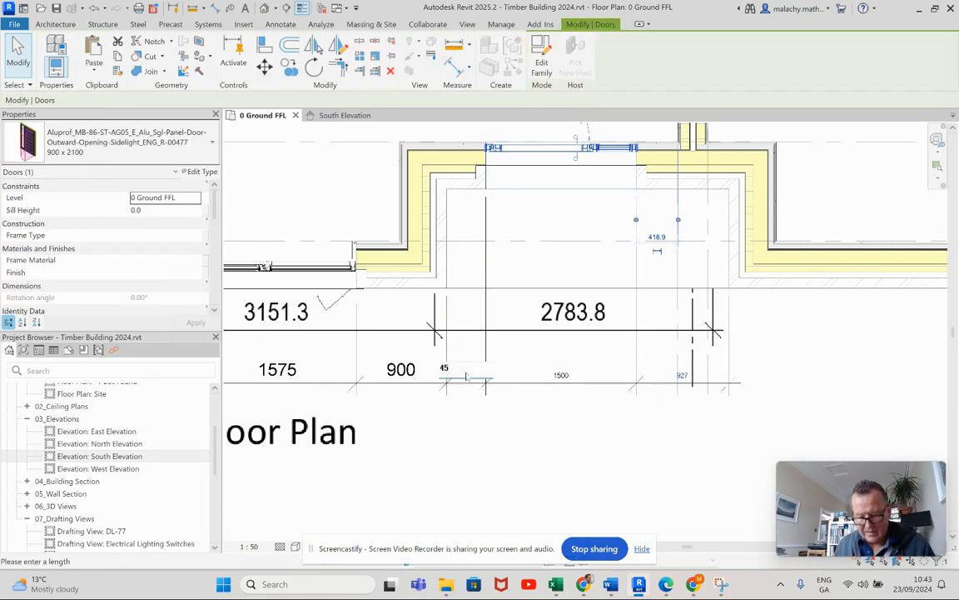
pyautogui.write('0')
pyautogui.press('Return')
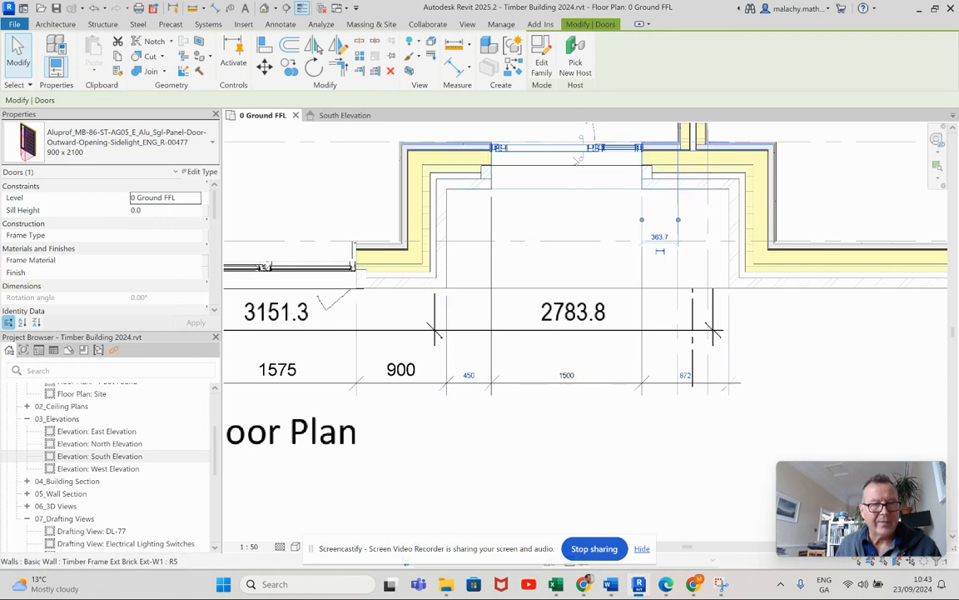
pyautogui.press('Escape')
# Step: Set the sidelight door type's Width to 1575 in its type properties
pyautogui.click(574, 156)
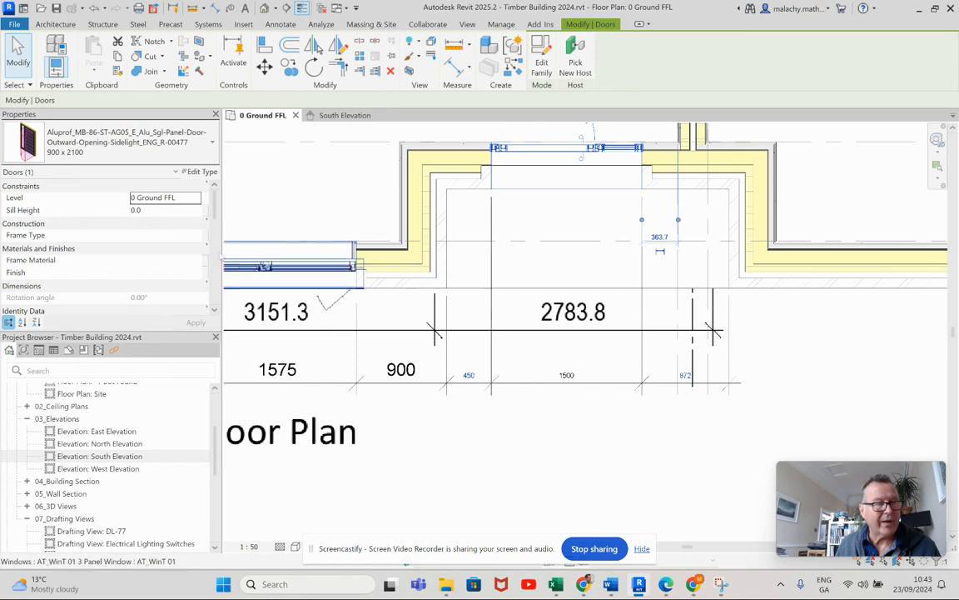
pyautogui.click(200, 172)
pyautogui.scroll(-1, 656, 380)
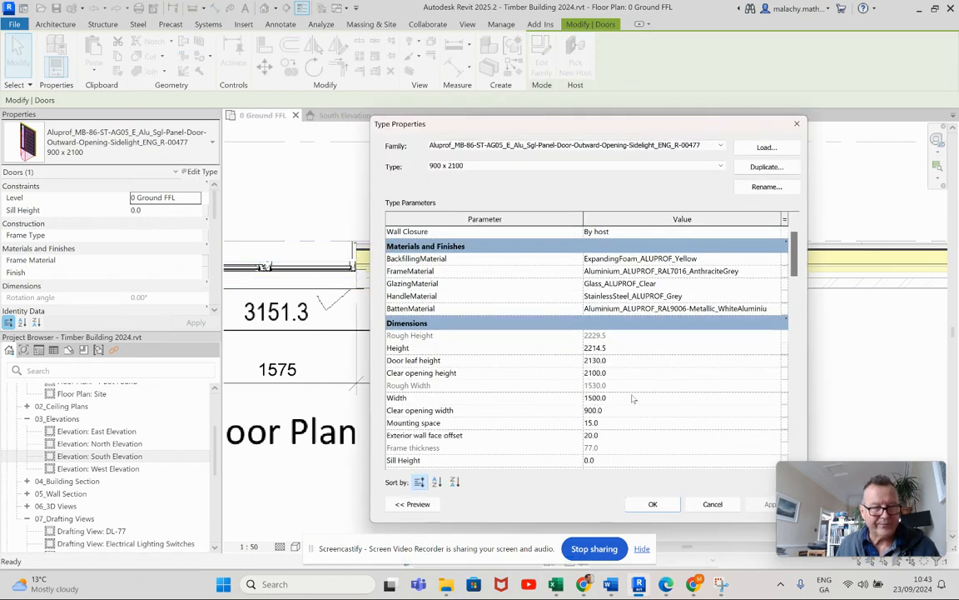
pyautogui.scroll(-1, 622, 411)
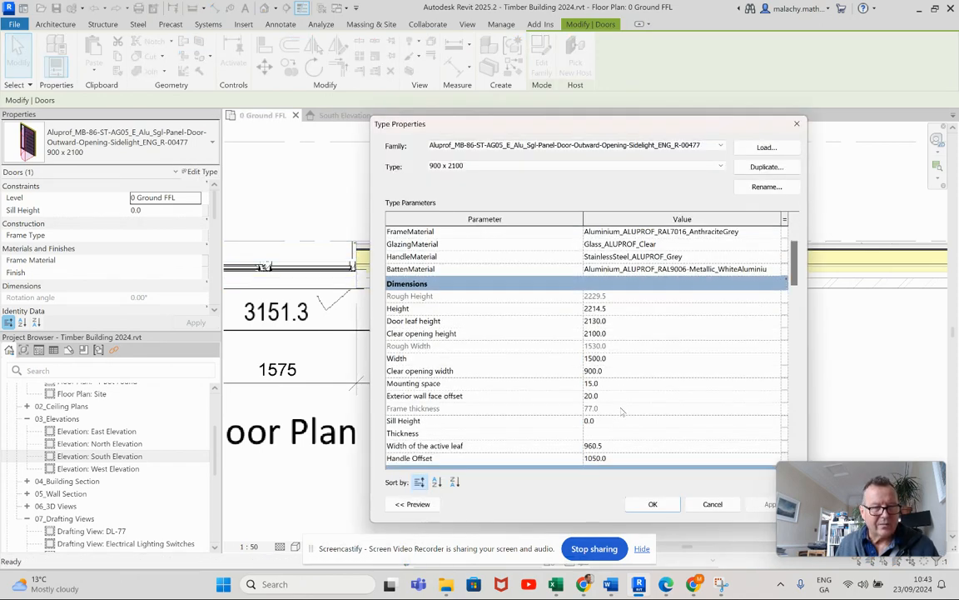
pyautogui.scroll(-1, 622, 411)
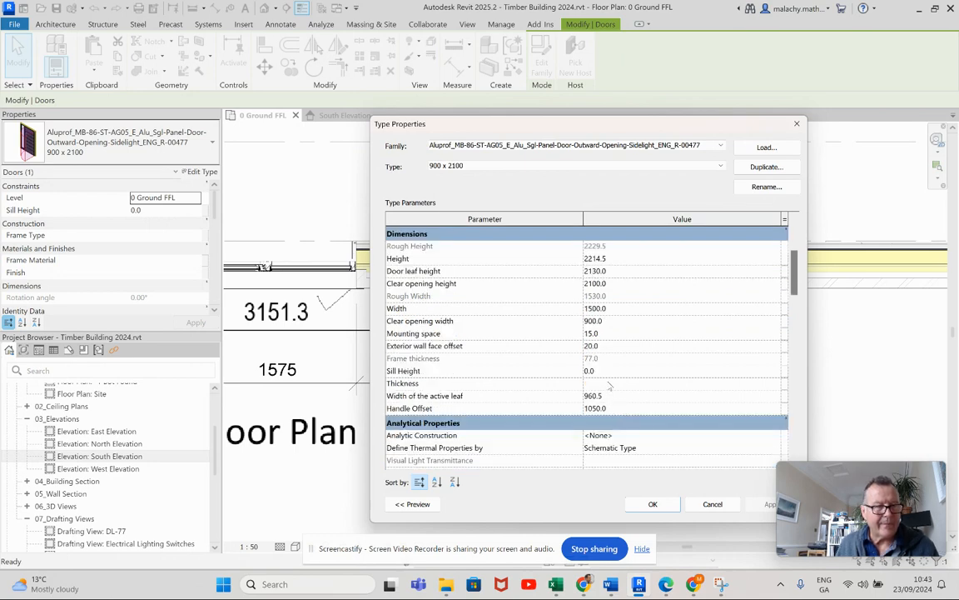
pyautogui.click(609, 308)
pyautogui.click(600, 308)
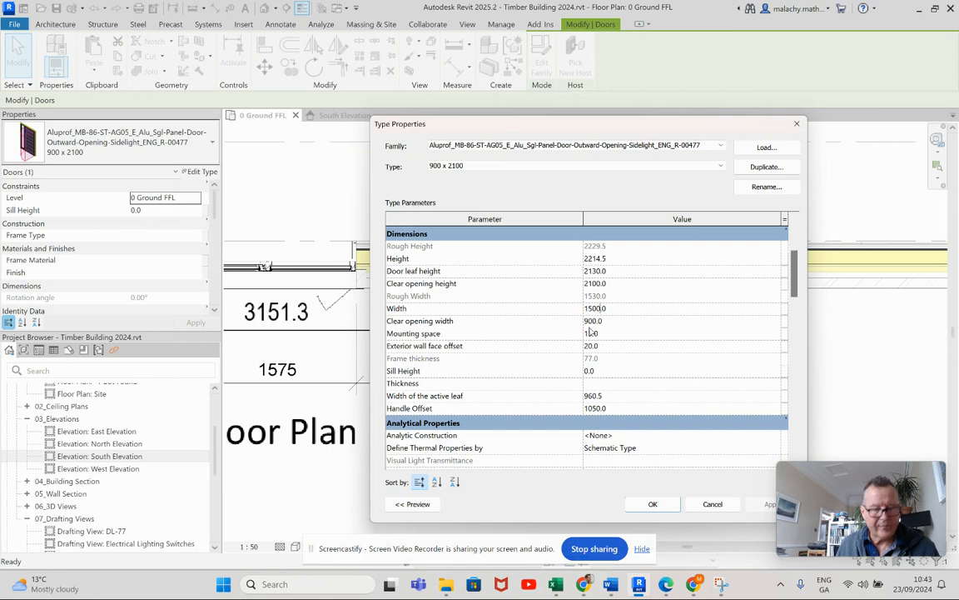
pyautogui.press('BackSpace')
pyautogui.press('BackSpace')
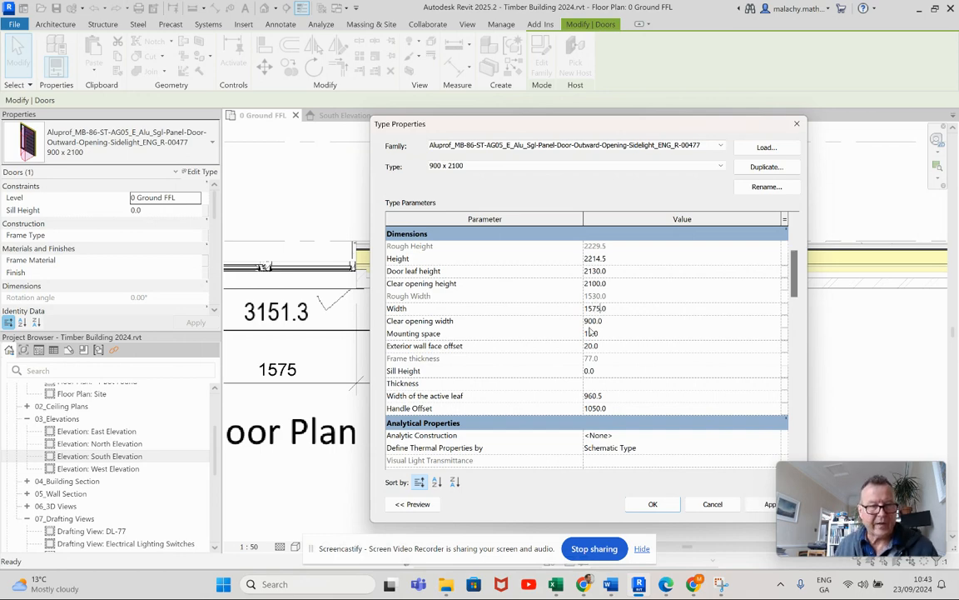
pyautogui.click(653, 504)
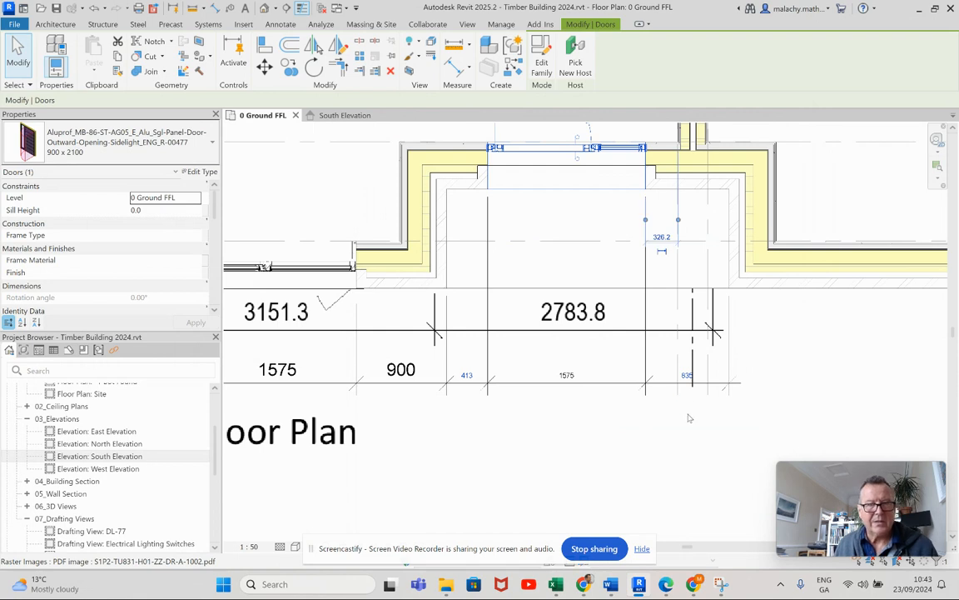
# Step: Move the next bay's side wall so its outer brick face is 900 mm from the sidelight door opening
pyautogui.click(701, 397)
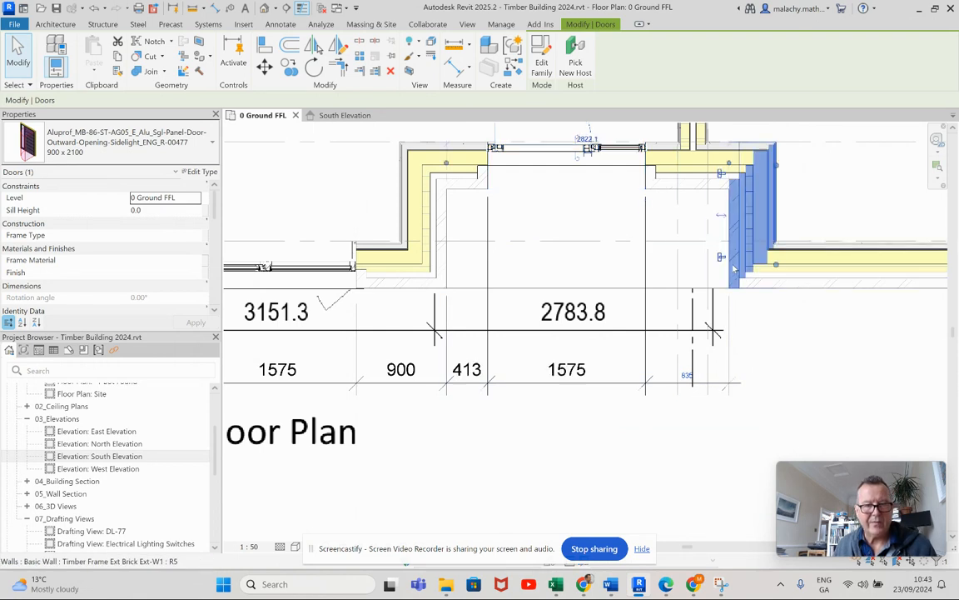
pyautogui.click(686, 376)
pyautogui.write('900')
pyautogui.press('Return')
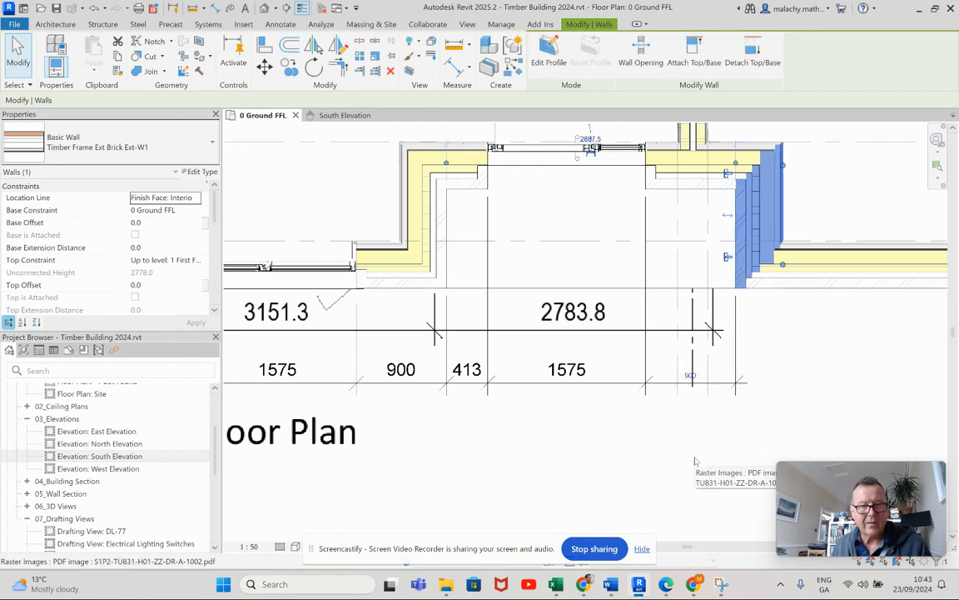
pyautogui.click(696, 461)
pyautogui.scroll(-1, 672, 471)
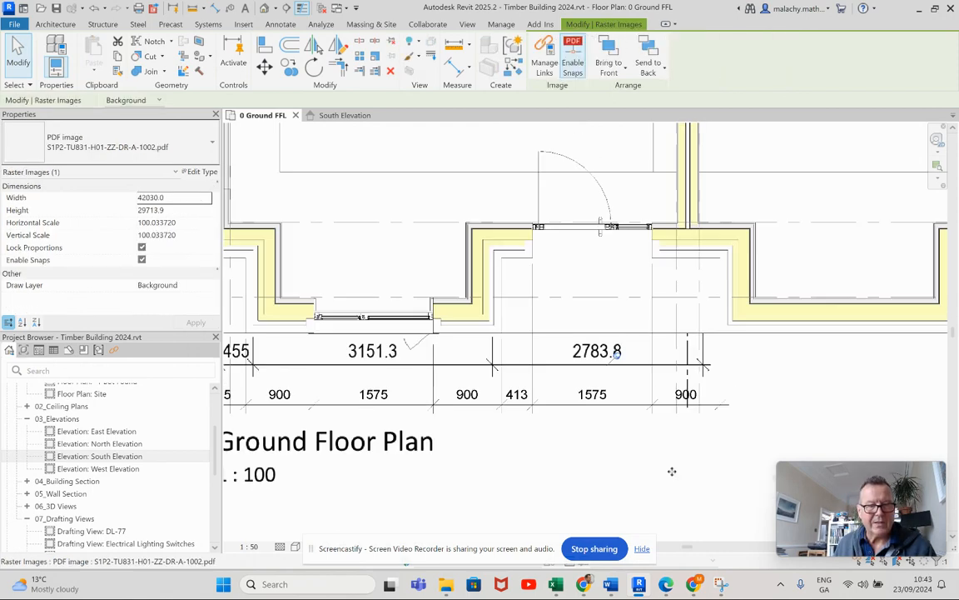
pyautogui.scroll(-2, 672, 471)
pyautogui.moveTo(671, 471); pyautogui.dragTo(695, 416, button='middle')
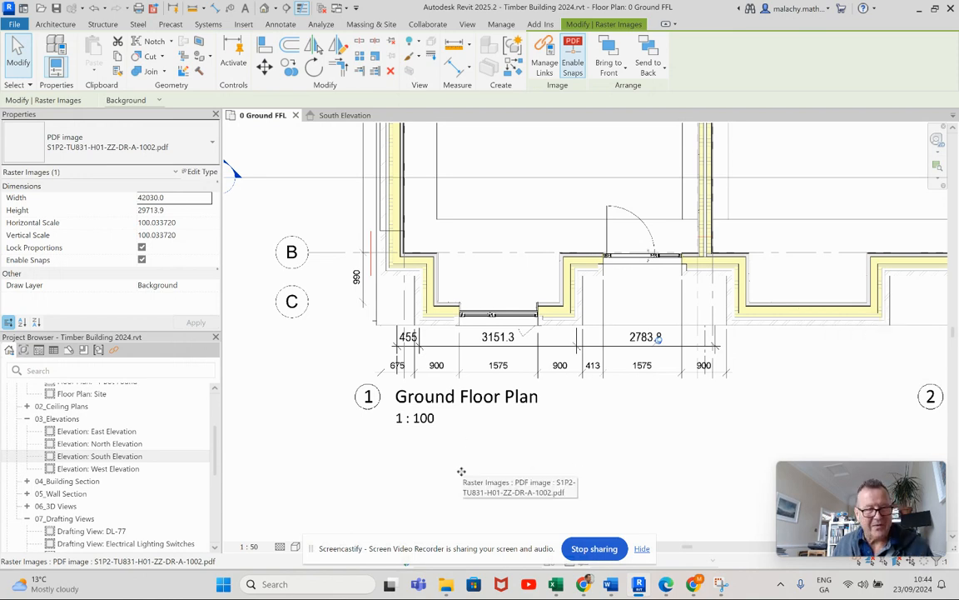
pyautogui.press('Escape')
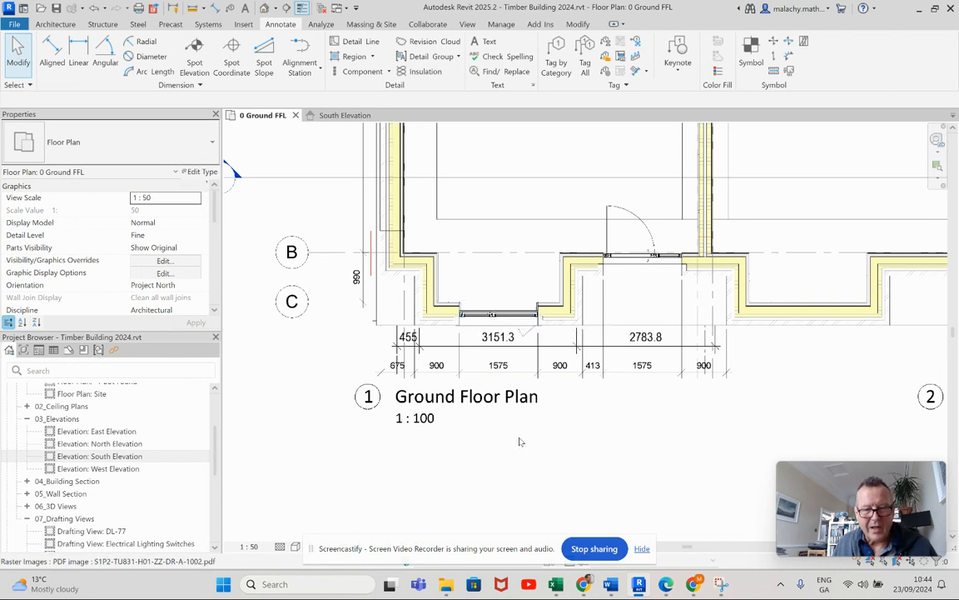
# Step: In the South Elevation view, set the three-panel bay window's Sill Height to 100
pyautogui.scroll(-2, 525, 444)
pyautogui.scroll(-1, 526, 444)
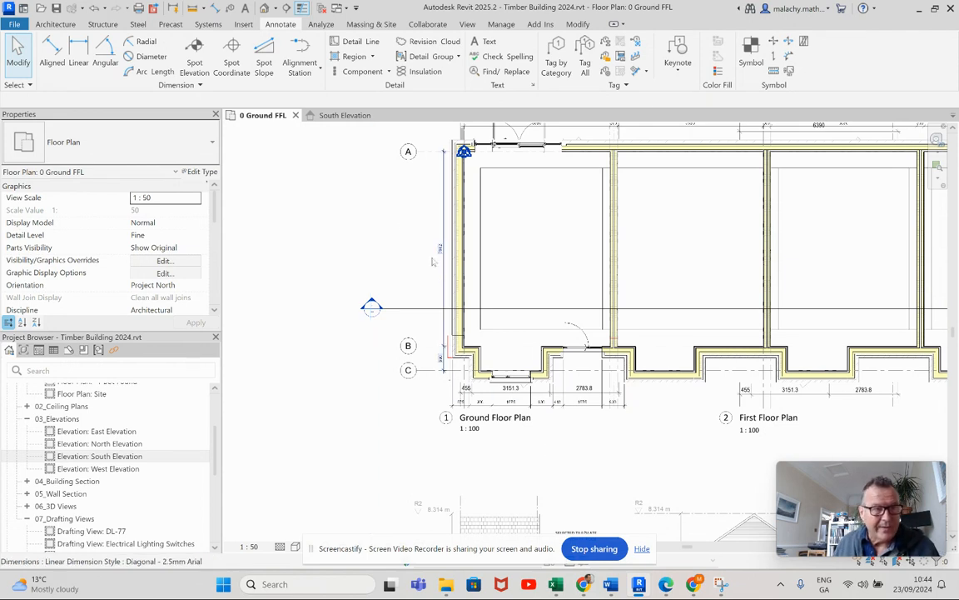
pyautogui.click(345, 116)
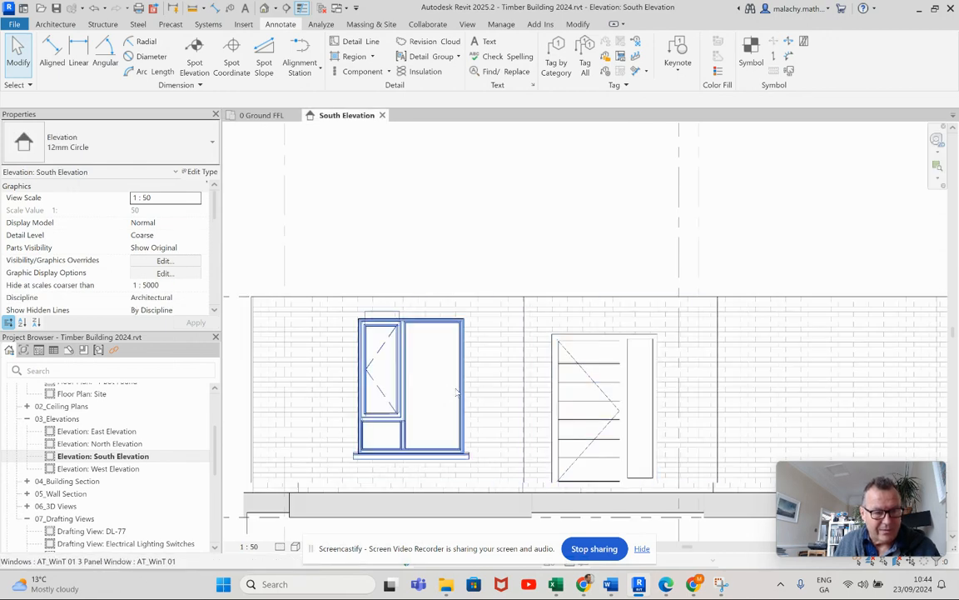
pyautogui.click(449, 392)
pyautogui.scroll(-5, 173, 270)
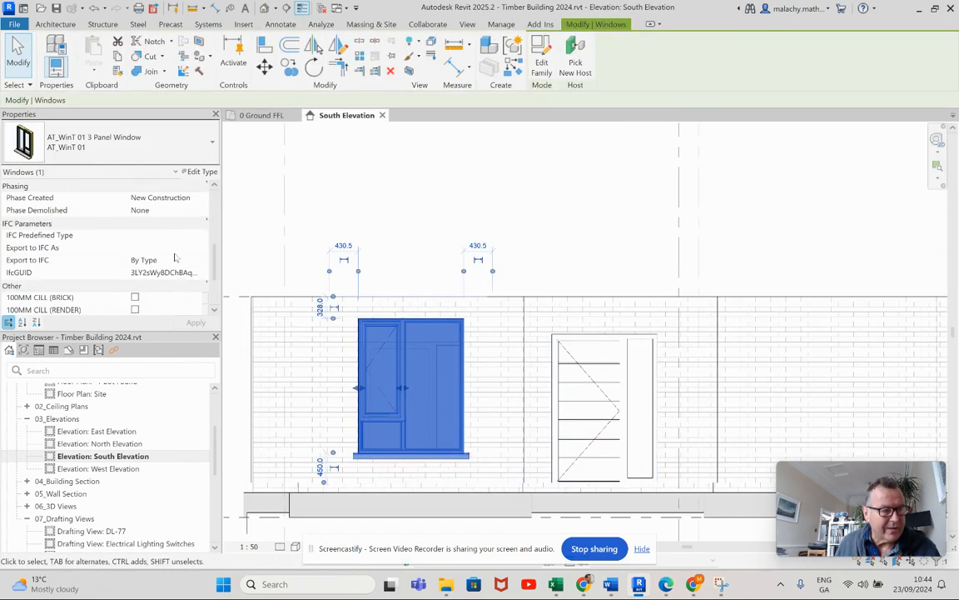
pyautogui.scroll(-3, 166, 275)
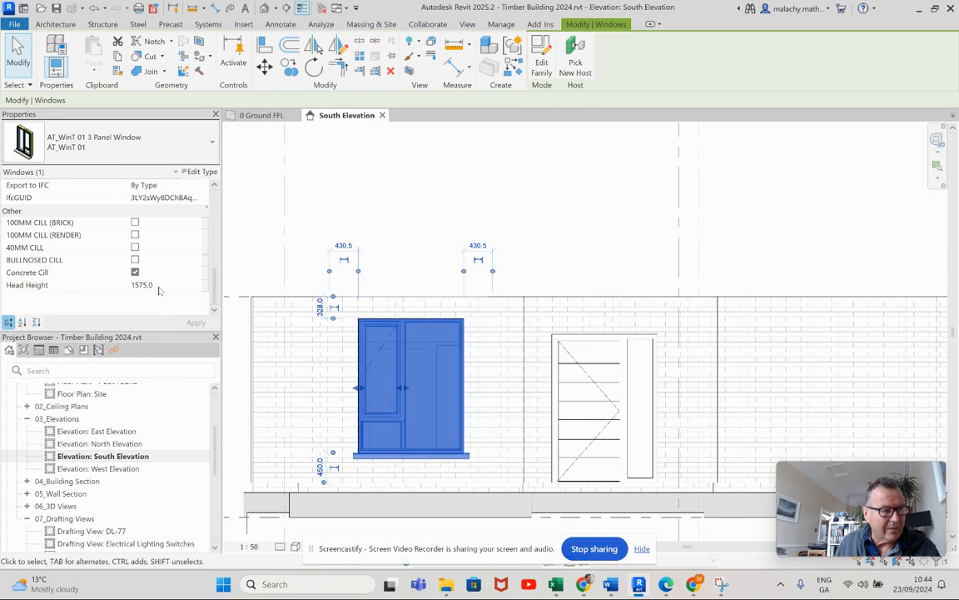
pyautogui.scroll(5, 161, 285)
pyautogui.scroll(1, 160, 259)
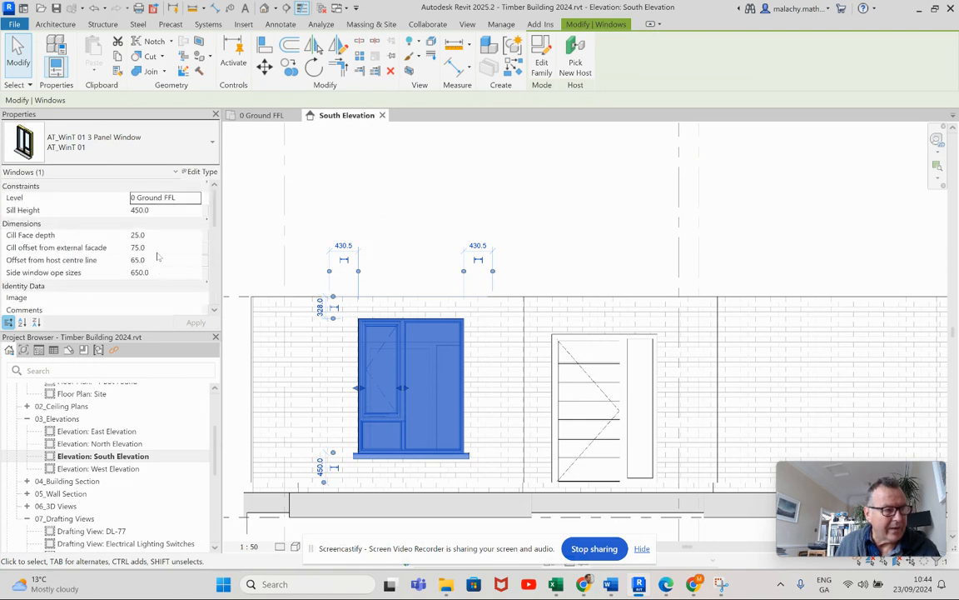
pyautogui.click(169, 211)
pyautogui.write('100')
pyautogui.press('Return')
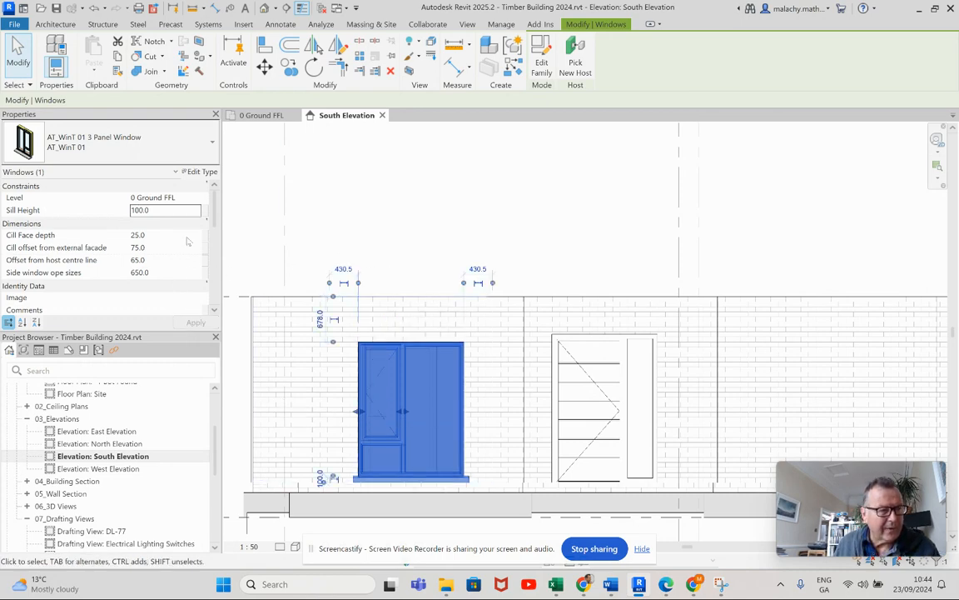
# Step: Set the three-panel window type's WIN - STRUCTURAL HEIGHT to 2100
pyautogui.click(200, 171)
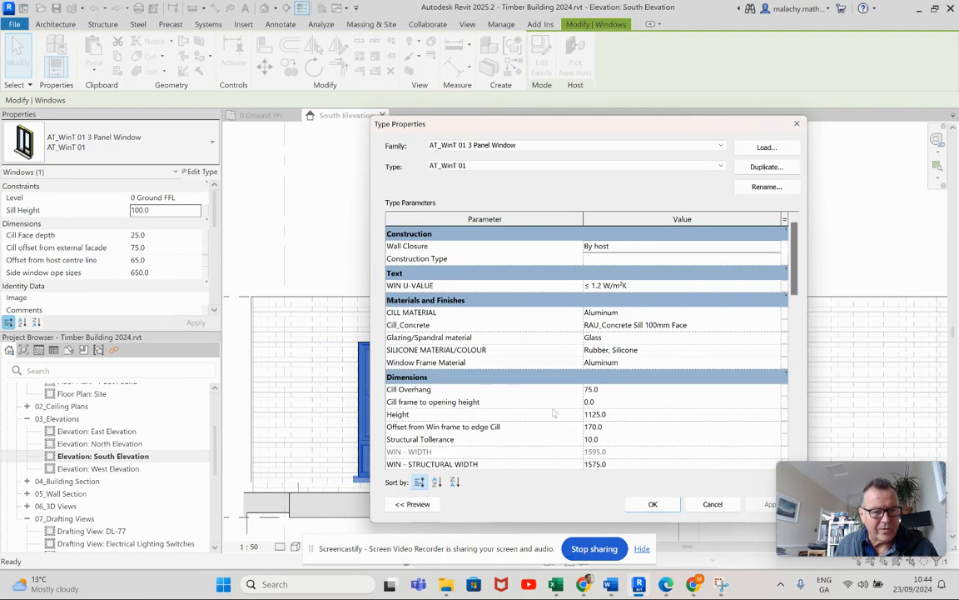
pyautogui.scroll(-3, 620, 425)
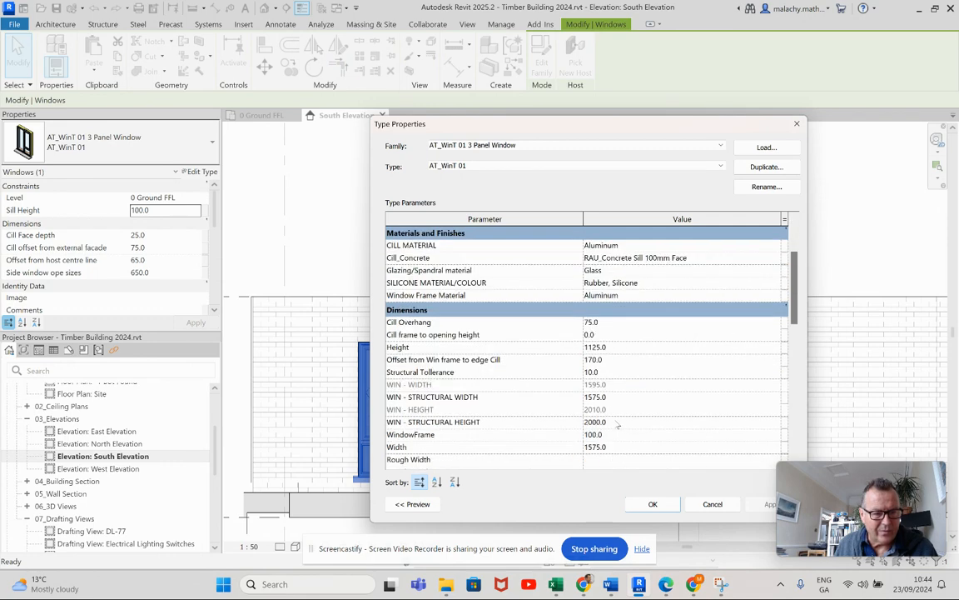
pyautogui.click(615, 421)
pyautogui.write('2100')
pyautogui.click(641, 507)
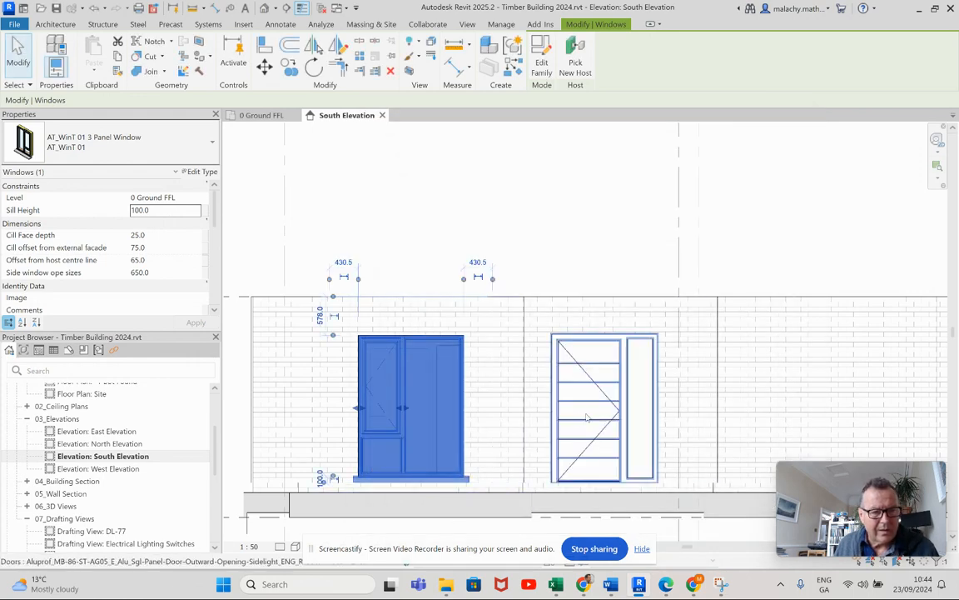
# Step: Examine the sidelight door's properties and compare its head level with the window's in the South Elevation
pyautogui.click(587, 417)
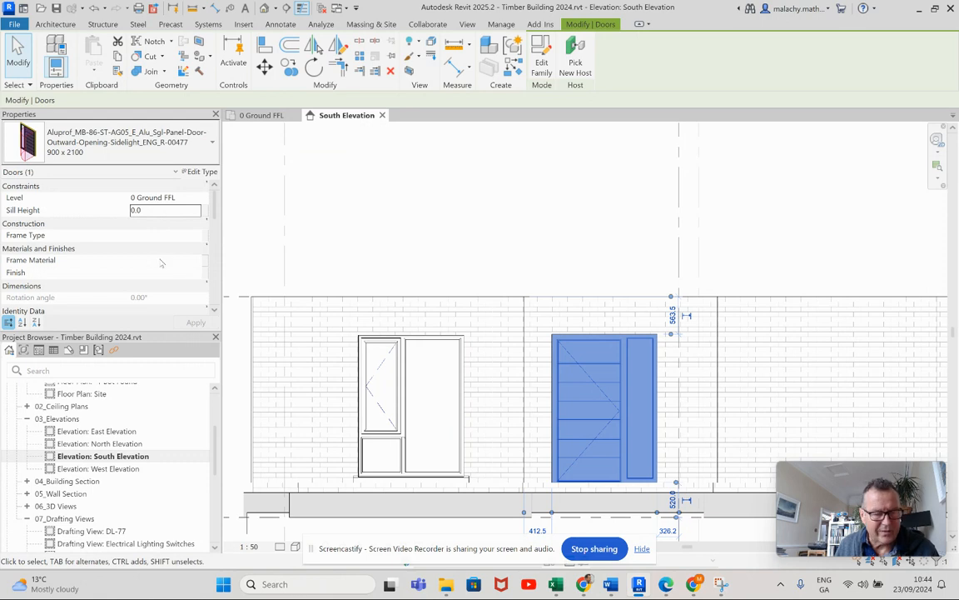
pyautogui.scroll(-5, 162, 263)
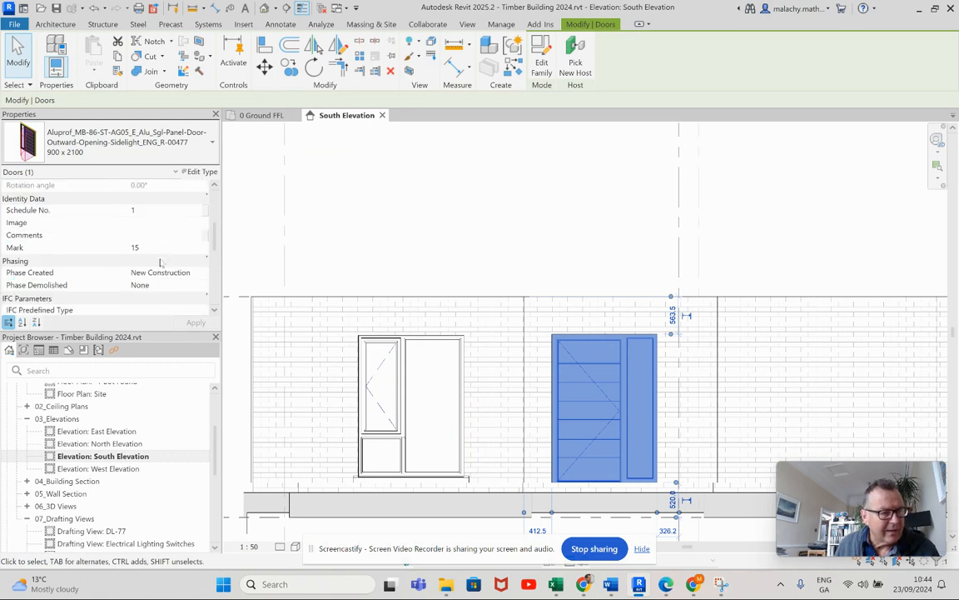
pyautogui.click(389, 236)
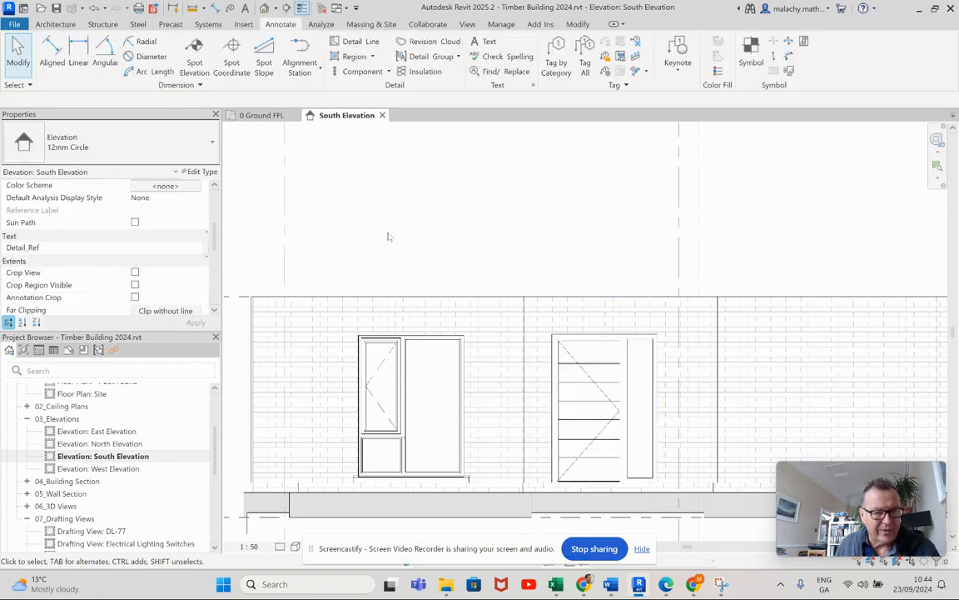
pyautogui.click(545, 335)
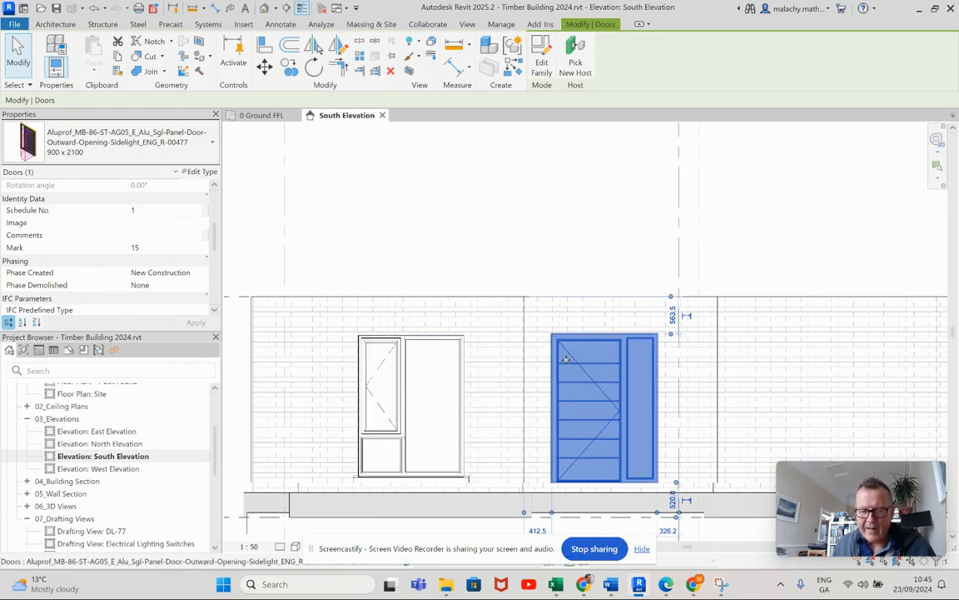
pyautogui.scroll(-1, 589, 365)
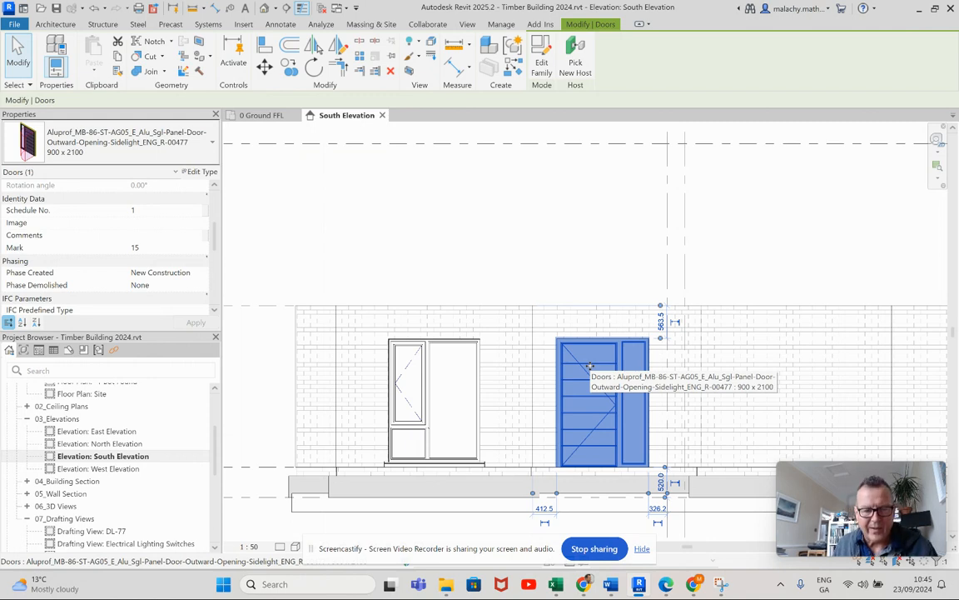
pyautogui.scroll(-1, 590, 366)
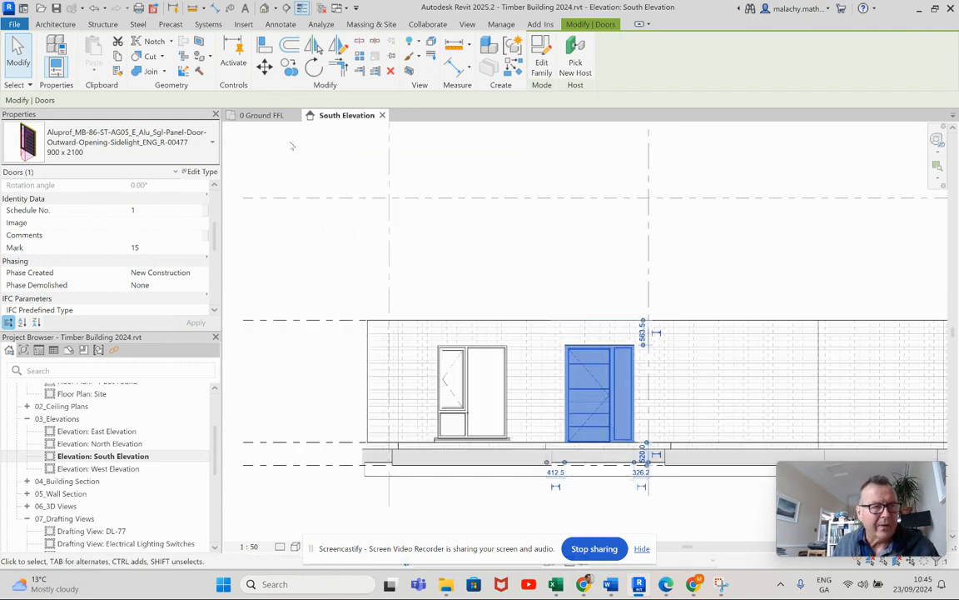
# Step: Open the North Elevation view, and in the ground floor plan move the PDF drawing sheet clear of the building's left-hand side
pyautogui.doubleClick(113, 444)
pyautogui.scroll(4, 511, 371)
pyautogui.click(262, 115)
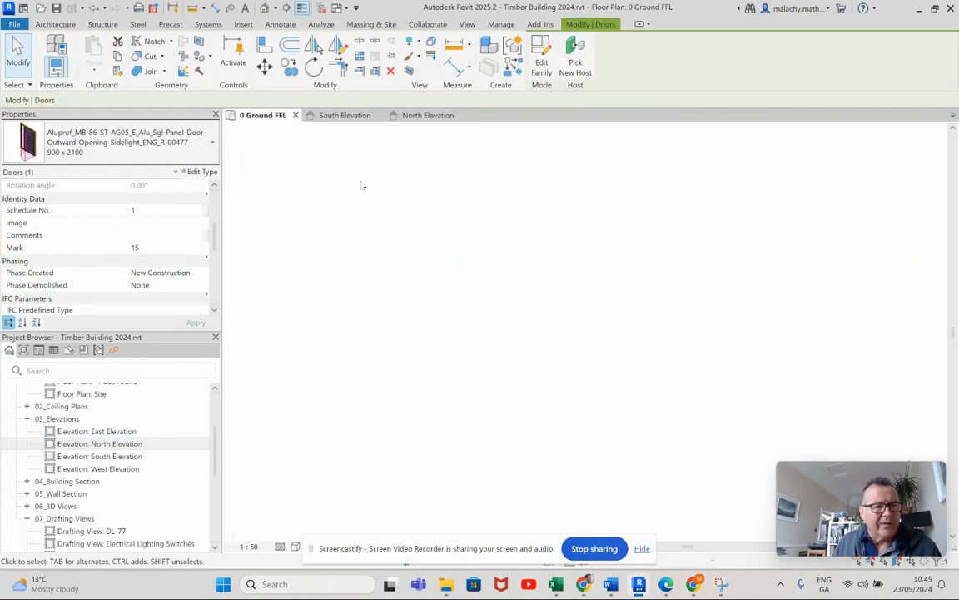
pyautogui.scroll(-5, 556, 321)
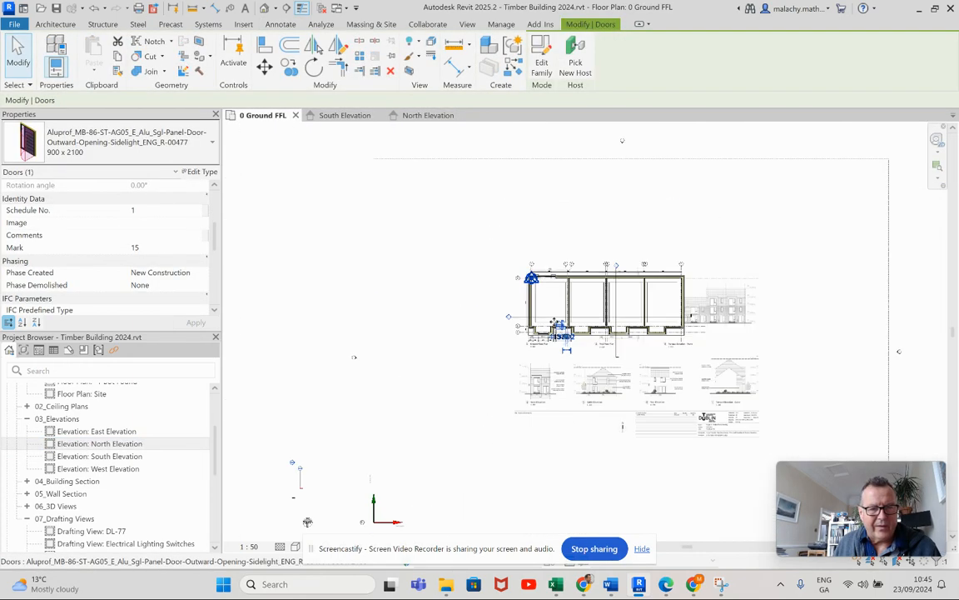
pyautogui.click(721, 339)
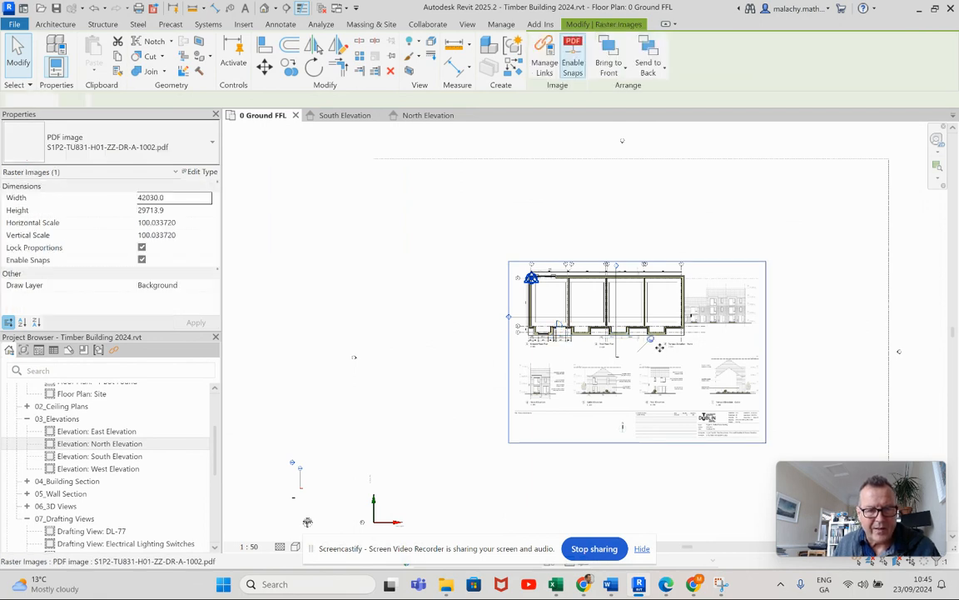
pyautogui.moveTo(664, 357); pyautogui.dragTo(426, 360)
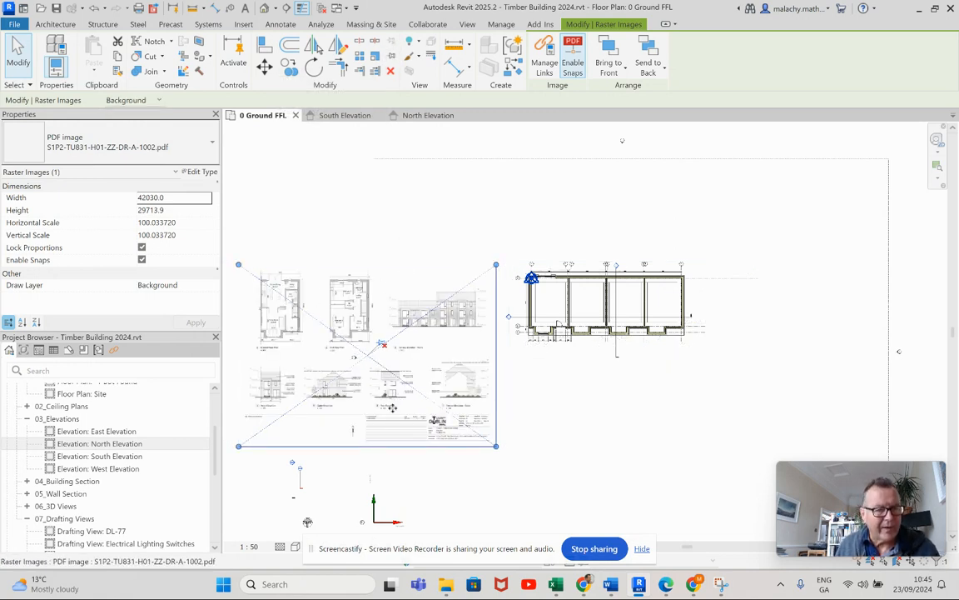
# Step: Examine the Rear Elevation on the PDF sheet and bring up the North Elevation view for comparison
pyautogui.scroll(2, 355, 356)
pyautogui.scroll(1, 387, 390)
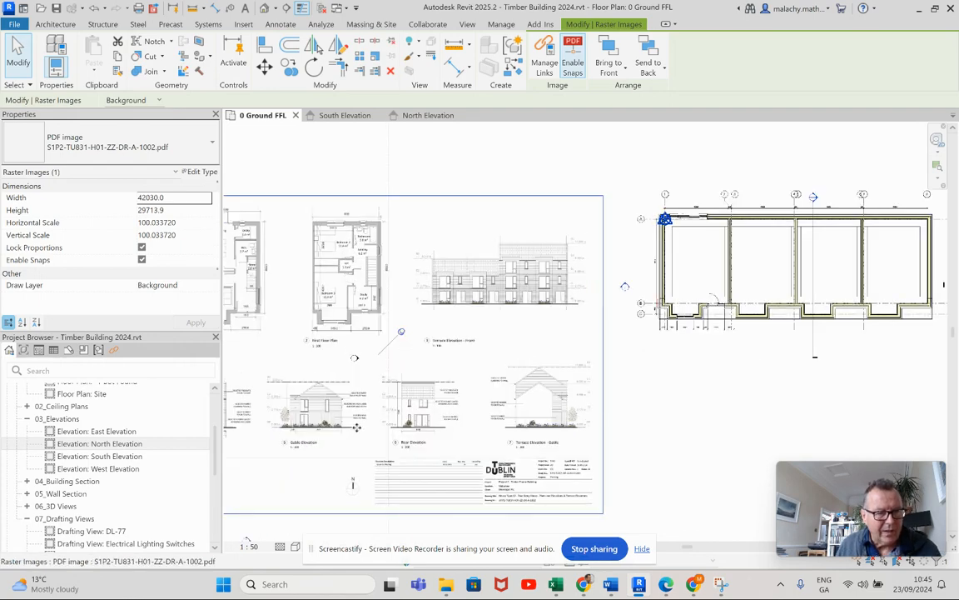
pyautogui.scroll(5, 421, 432)
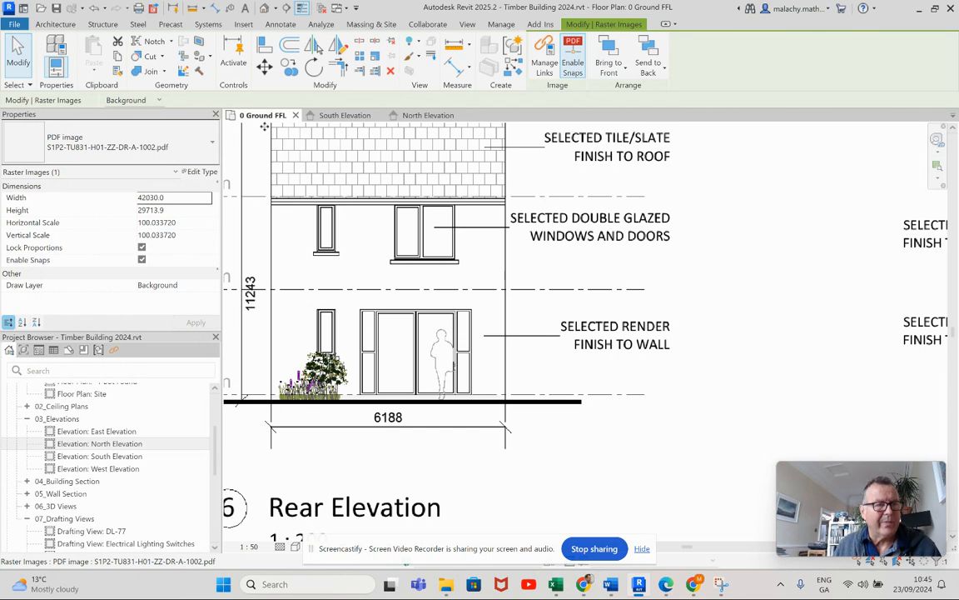
pyautogui.click(329, 115)
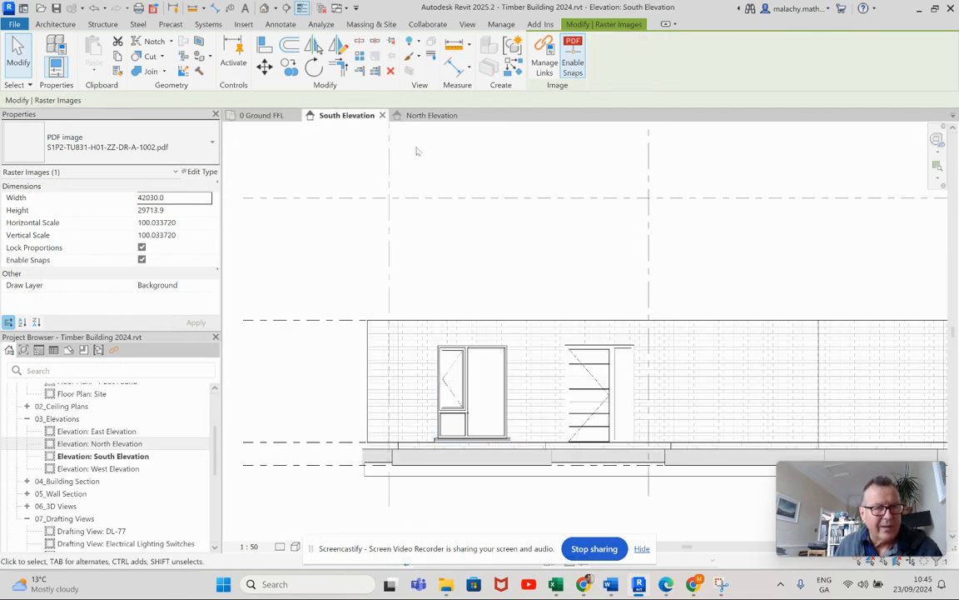
pyautogui.click(427, 115)
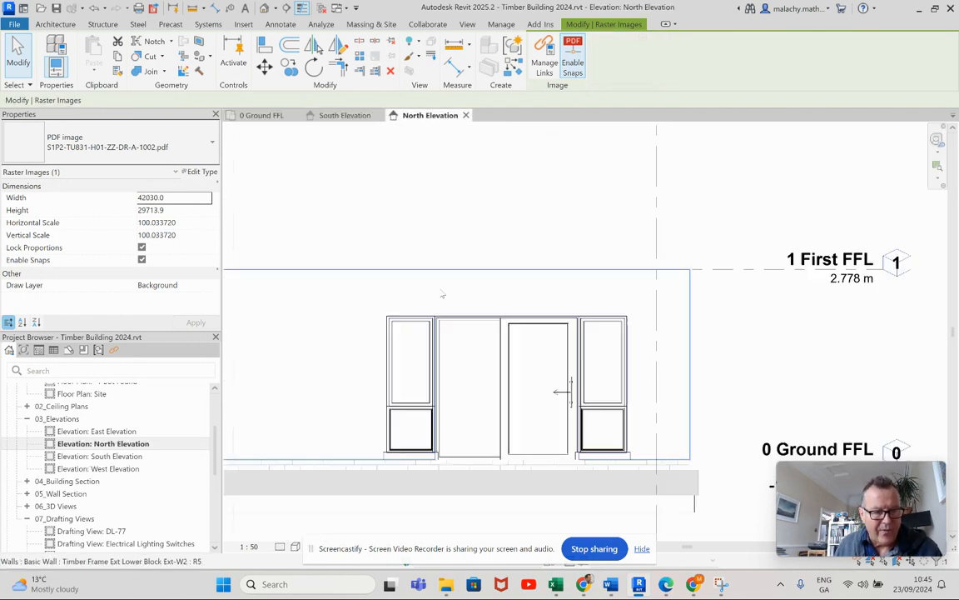
# Step: Inspect the sliding door and its left-hand side window in the North Elevation, and compare them with the PDF's Rear Elevation
pyautogui.click(508, 388)
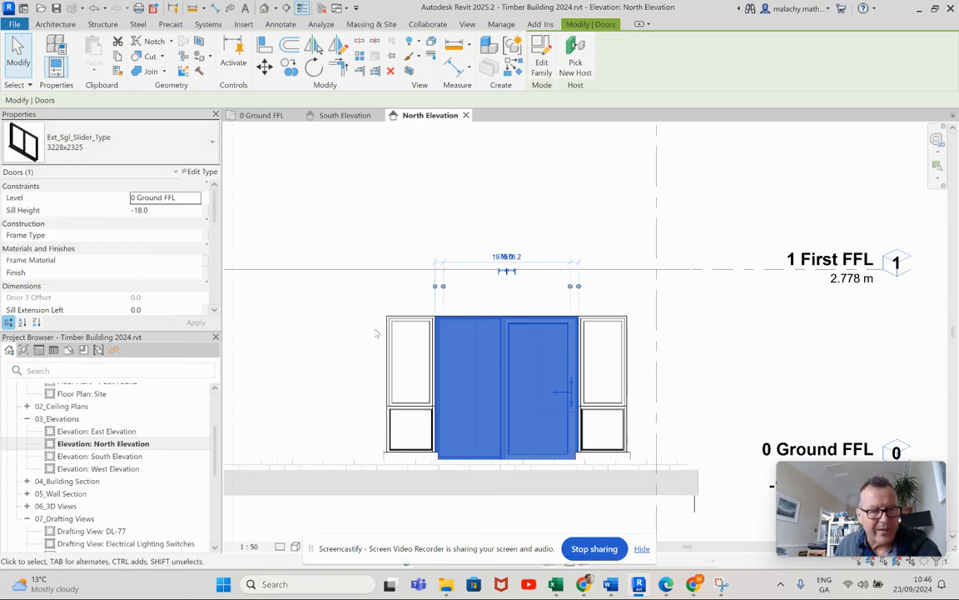
pyautogui.click(395, 350)
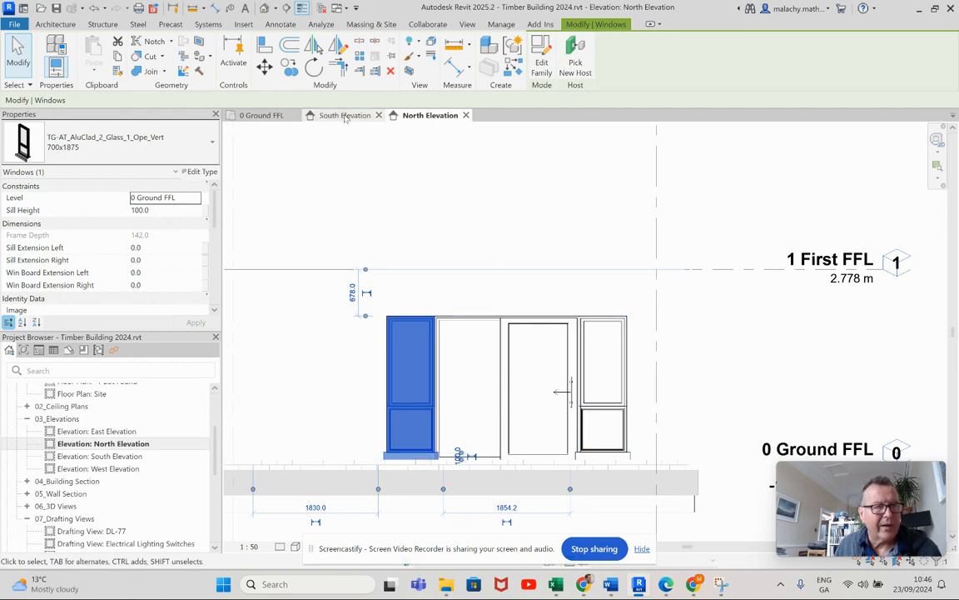
pyautogui.click(254, 115)
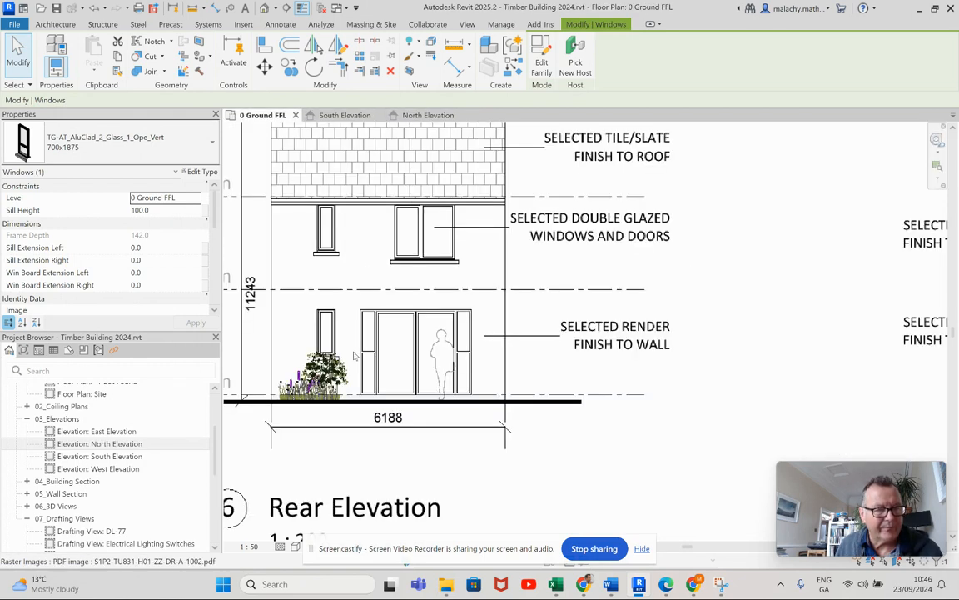
# Step: In the ground floor plan, start an aligned dimension along the north wall from the left-hand wall's outer face to the left window's outer edge
pyautogui.scroll(-6, 400, 311)
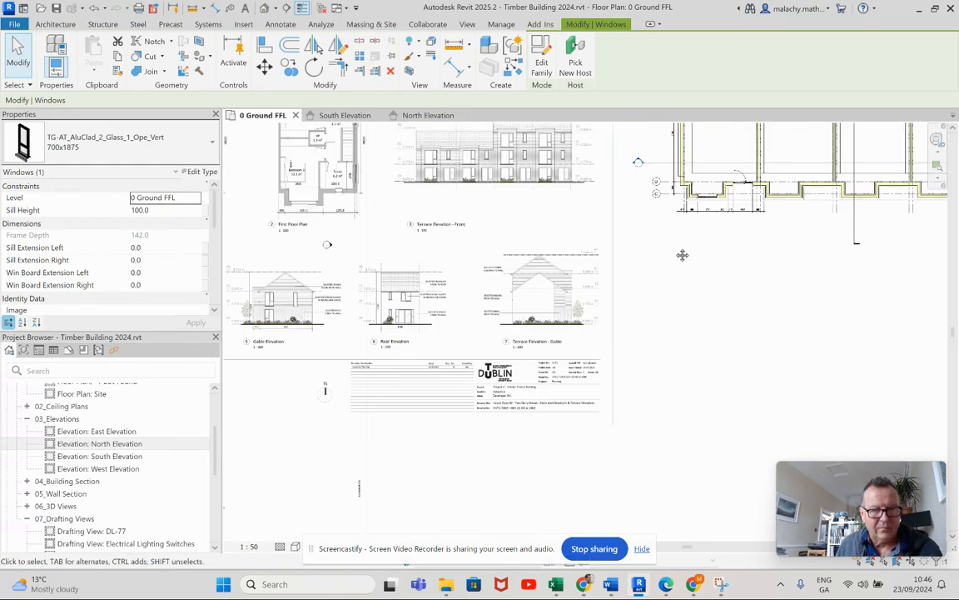
pyautogui.moveTo(677, 250); pyautogui.dragTo(495, 515, button='middle')
pyautogui.scroll(5, 503, 352)
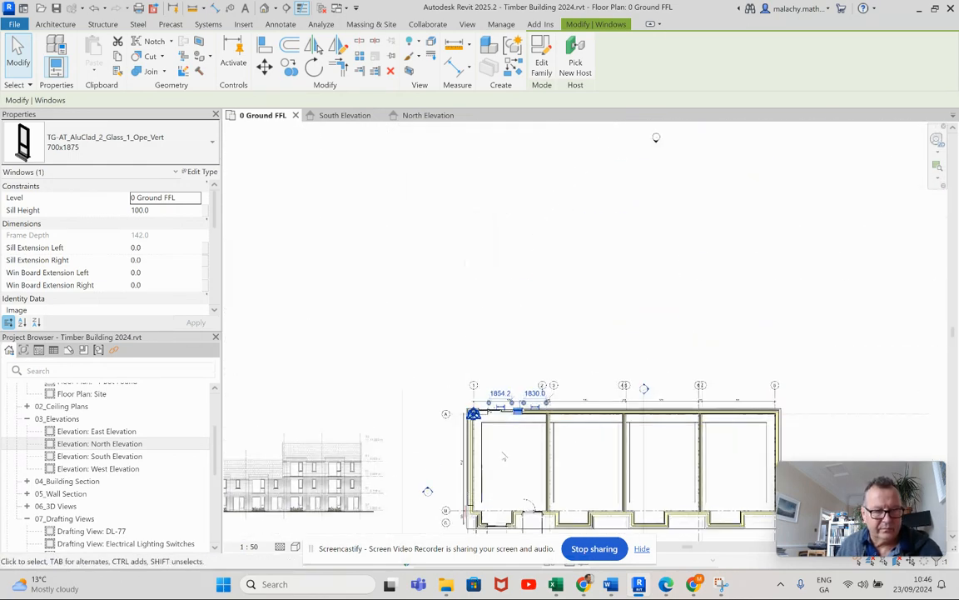
pyautogui.click(505, 342)
pyautogui.moveTo(510, 339)
pyautogui.mouseDown(button='middle')
pyautogui.moveTo(452, 216)
pyautogui.moveTo(375, 183)
pyautogui.mouseUp(button='middle')
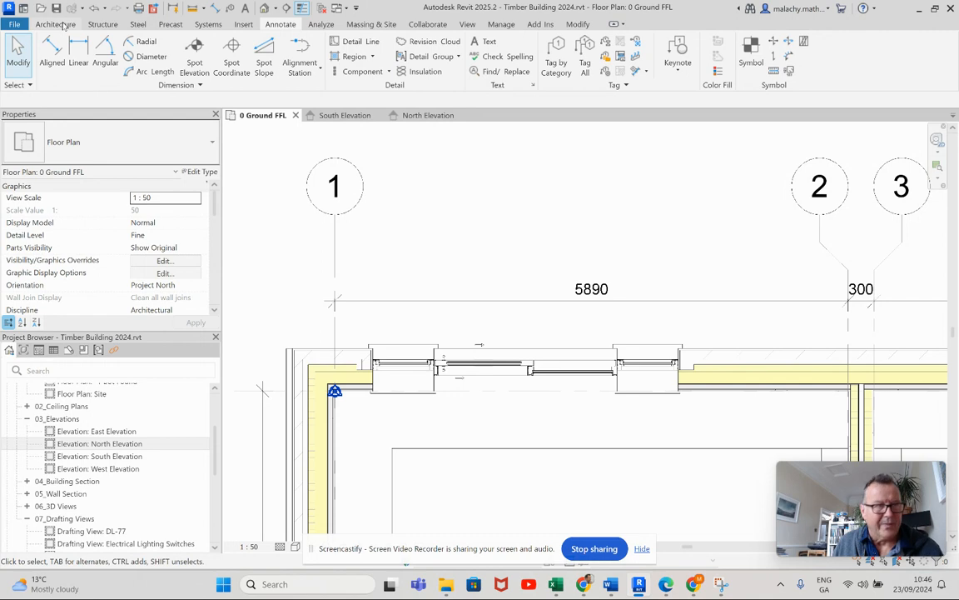
pyautogui.click(53, 47)
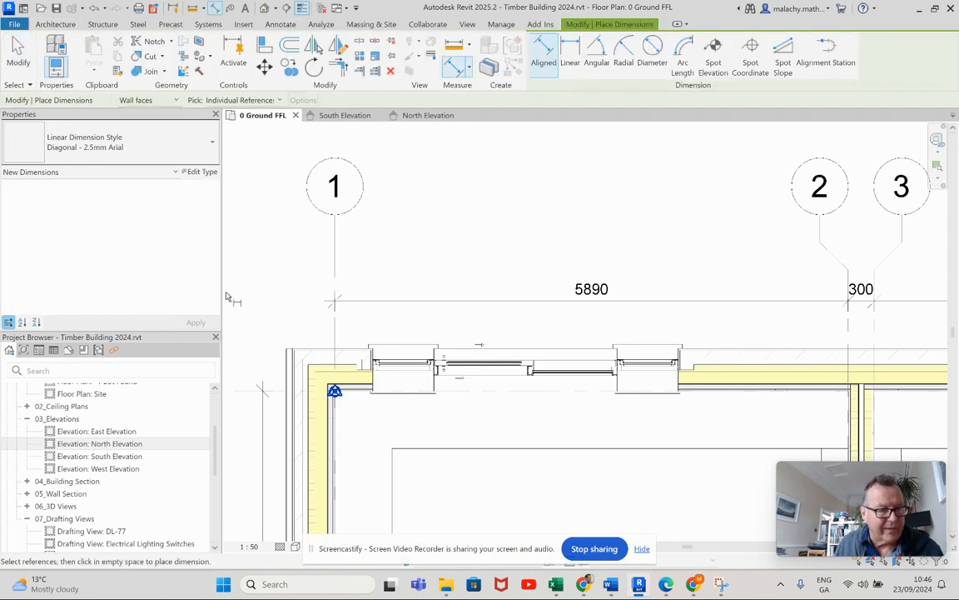
pyautogui.scroll(1, 297, 364)
pyautogui.scroll(2, 297, 363)
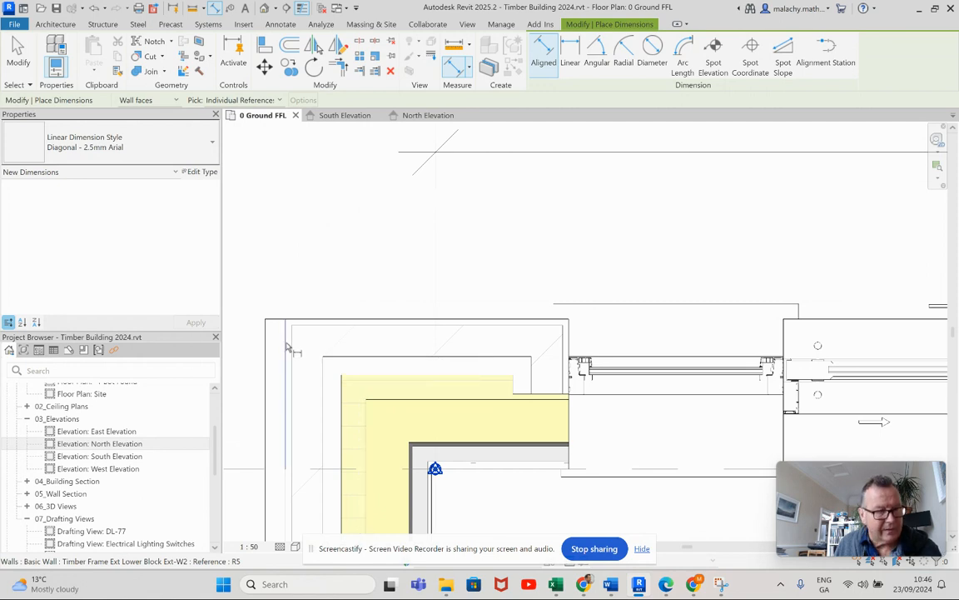
pyautogui.click(293, 346)
pyautogui.click(571, 327)
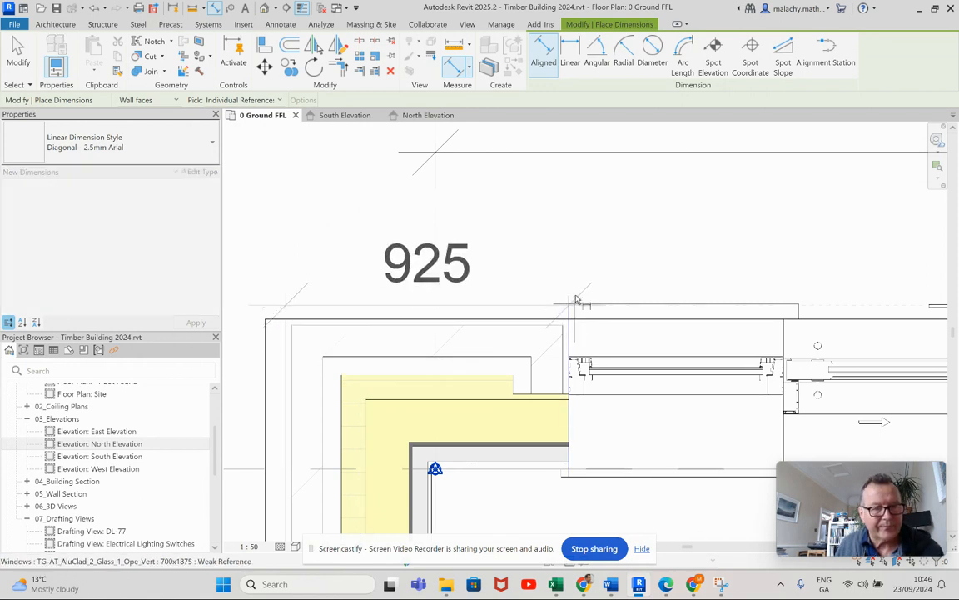
# Step: Continue the dimension string to the right window's outer edge and grid line 2, and place it between the wall and the grid dimensions
pyautogui.scroll(-2, 753, 326)
pyautogui.moveTo(672, 327); pyautogui.dragTo(344, 305, button='middle')
pyautogui.moveTo(766, 298); pyautogui.dragTo(543, 298, button='middle')
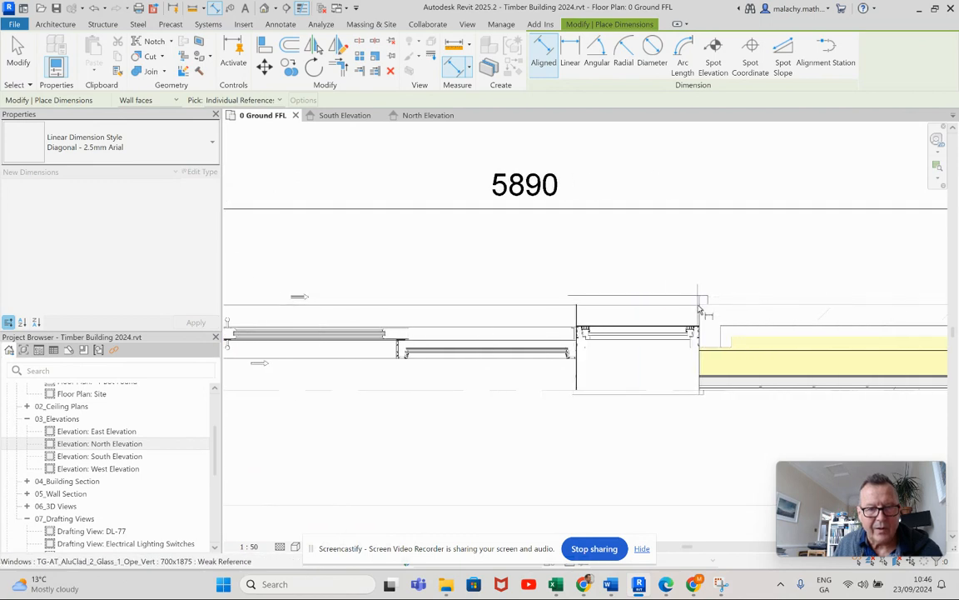
pyautogui.click(699, 308)
pyautogui.moveTo(705, 285); pyautogui.dragTo(484, 266, button='middle')
pyautogui.scroll(-3, 698, 260)
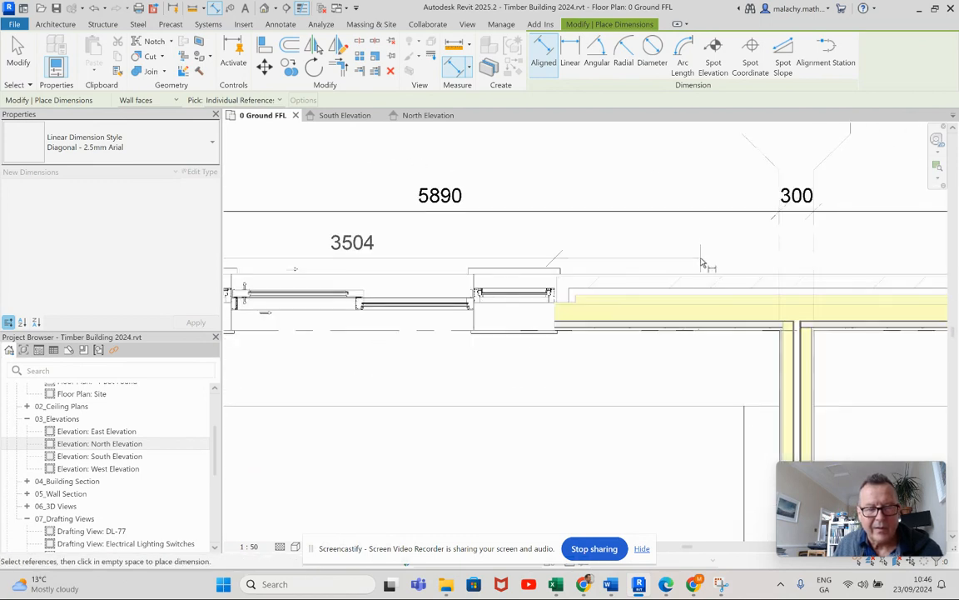
pyautogui.click(779, 259)
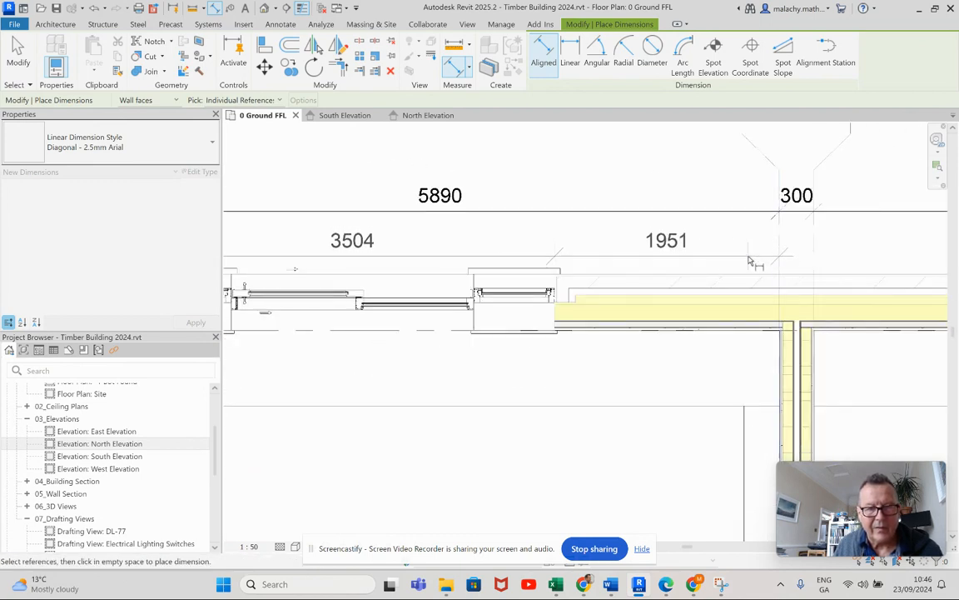
pyautogui.click(750, 260)
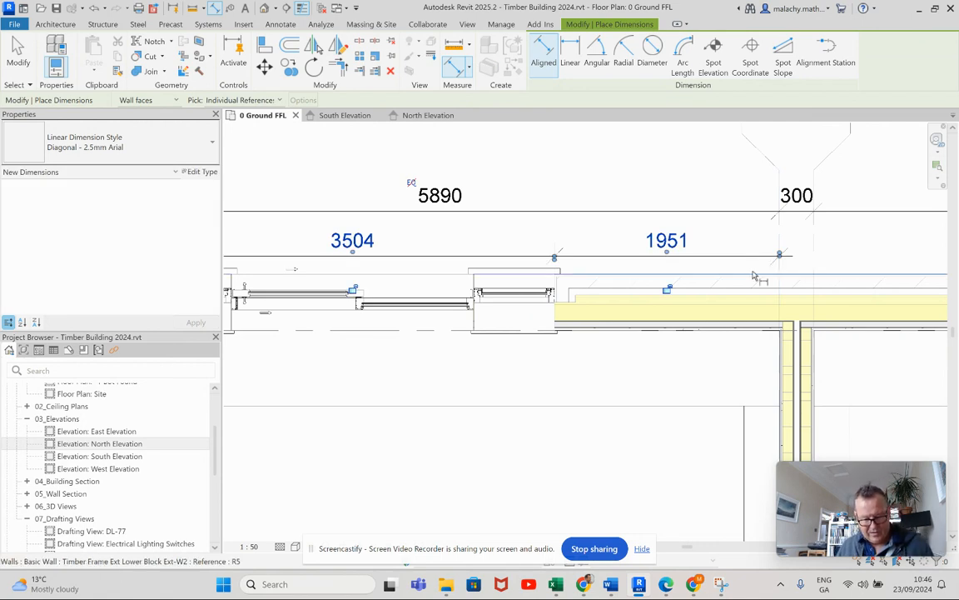
pyautogui.press('Escape')
pyautogui.press('Escape')
pyautogui.scroll(-3, 587, 323)
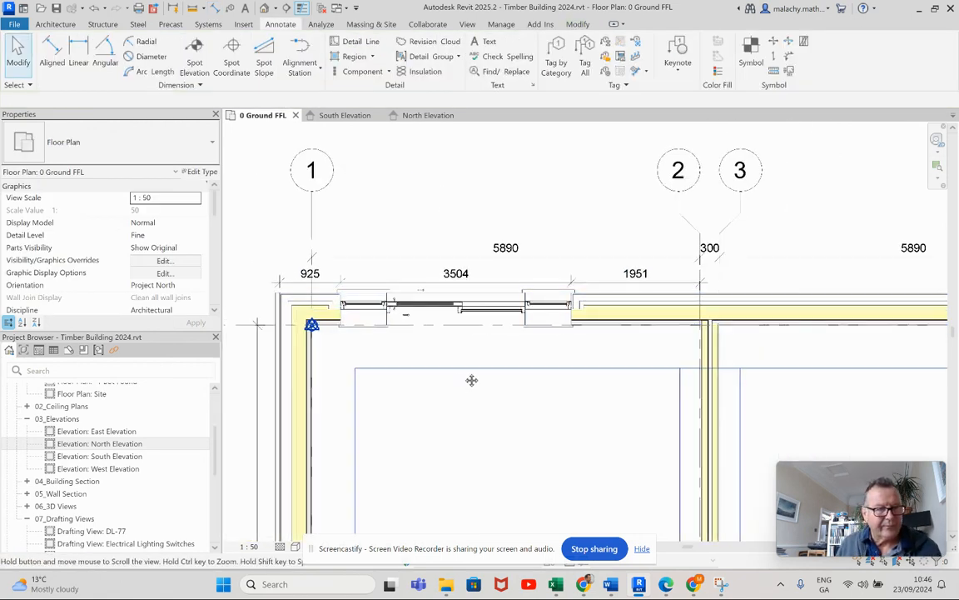
# Step: Move the left side window by setting its dimension from the outer corner of the wall to 900
pyautogui.moveTo(471, 379); pyautogui.dragTo(495, 383, button='middle')
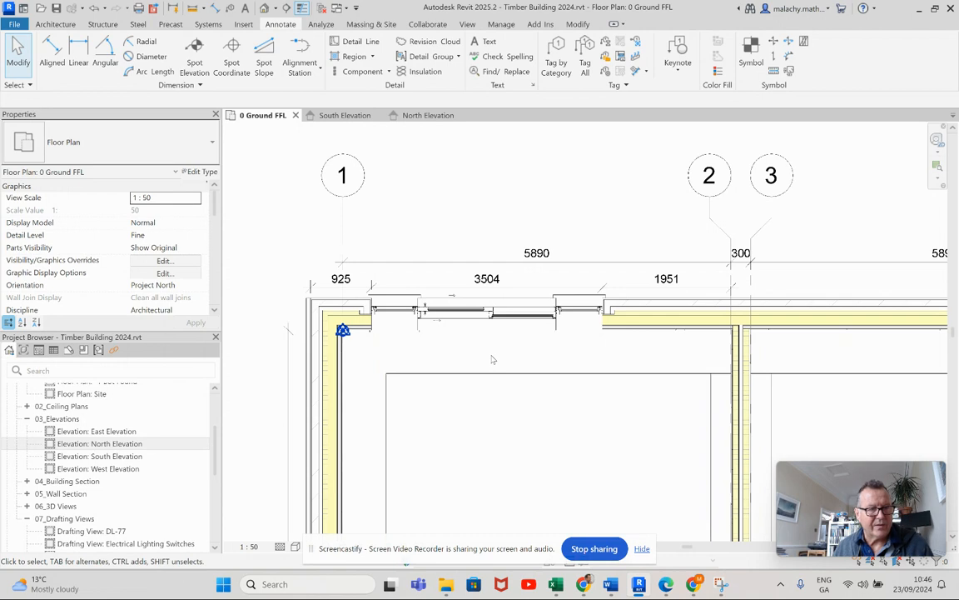
pyautogui.scroll(3, 350, 341)
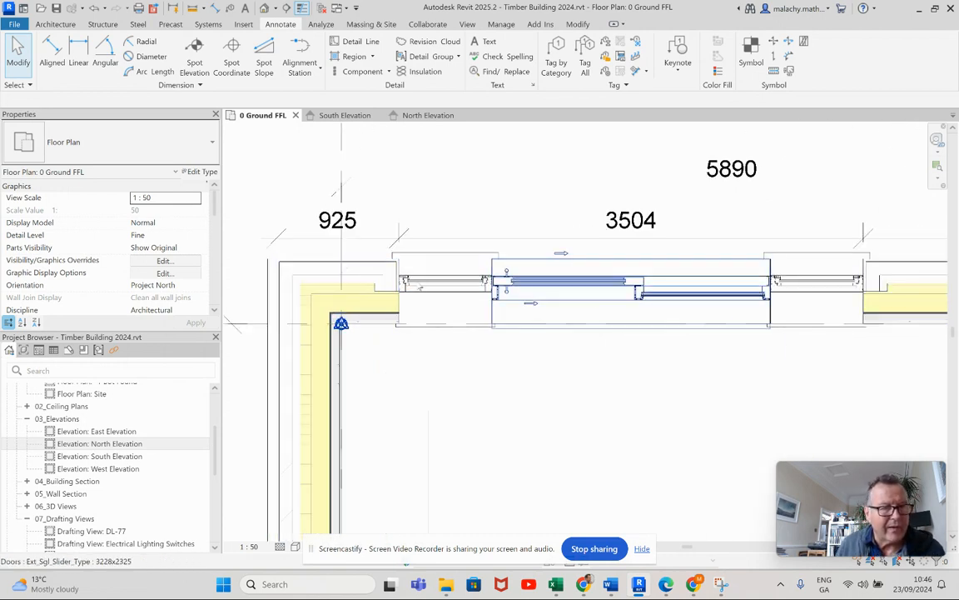
pyautogui.click(446, 283)
pyautogui.click(329, 223)
pyautogui.write('90')
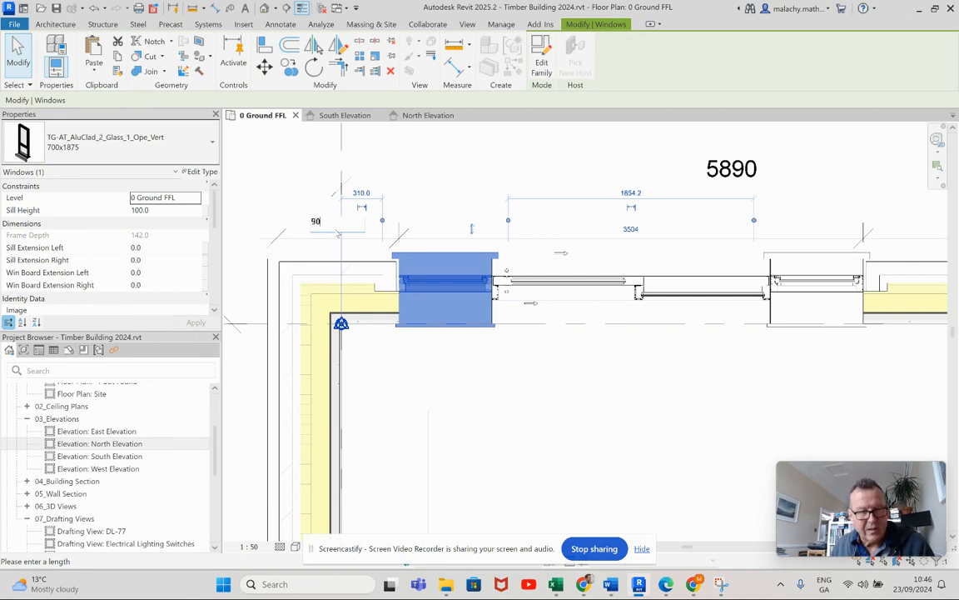
pyautogui.write('0')
pyautogui.press('Return')
pyautogui.click(527, 380)
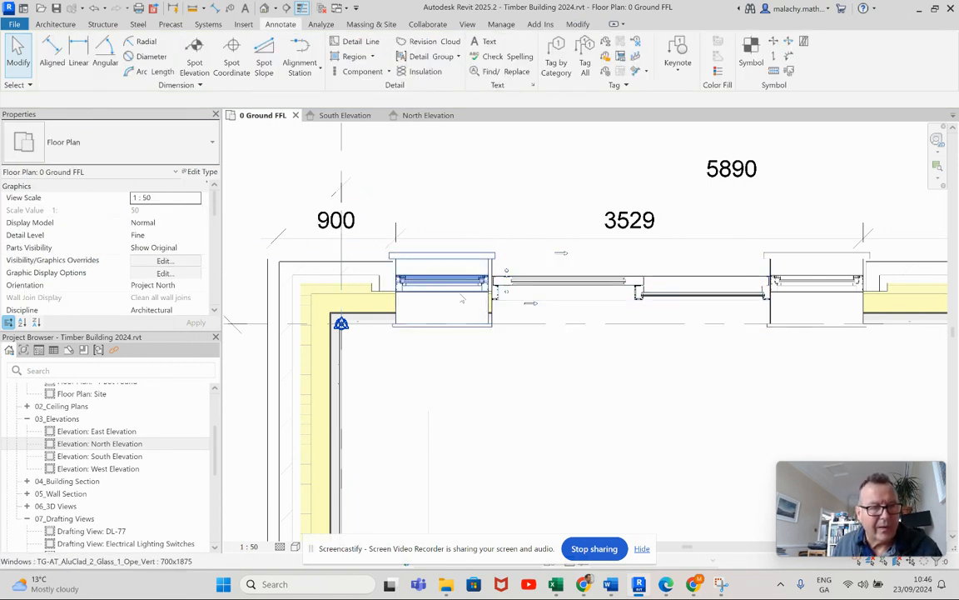
# Step: Set the Width of the side window's 700x1875 type to 675
pyautogui.click(456, 297)
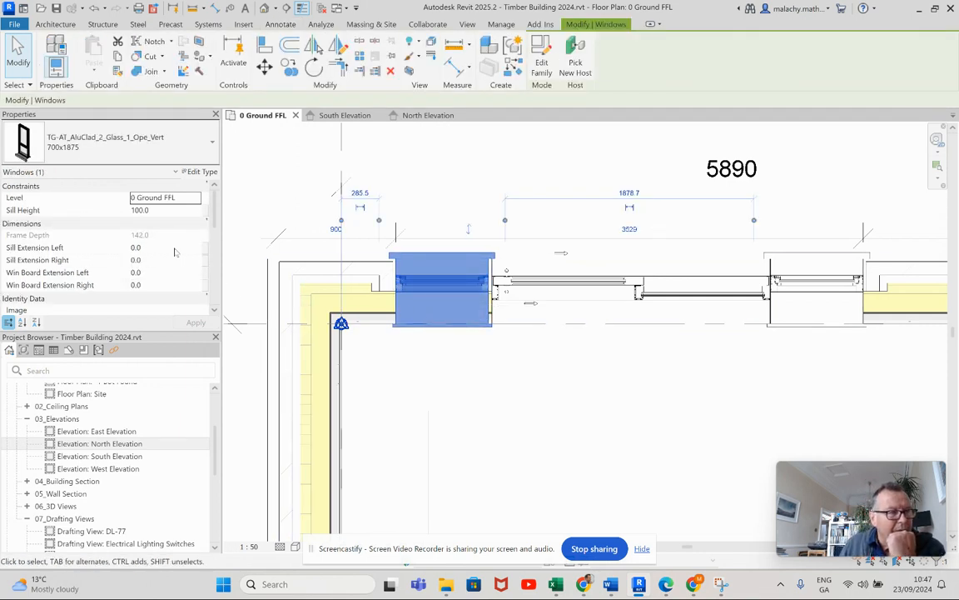
pyautogui.click(200, 172)
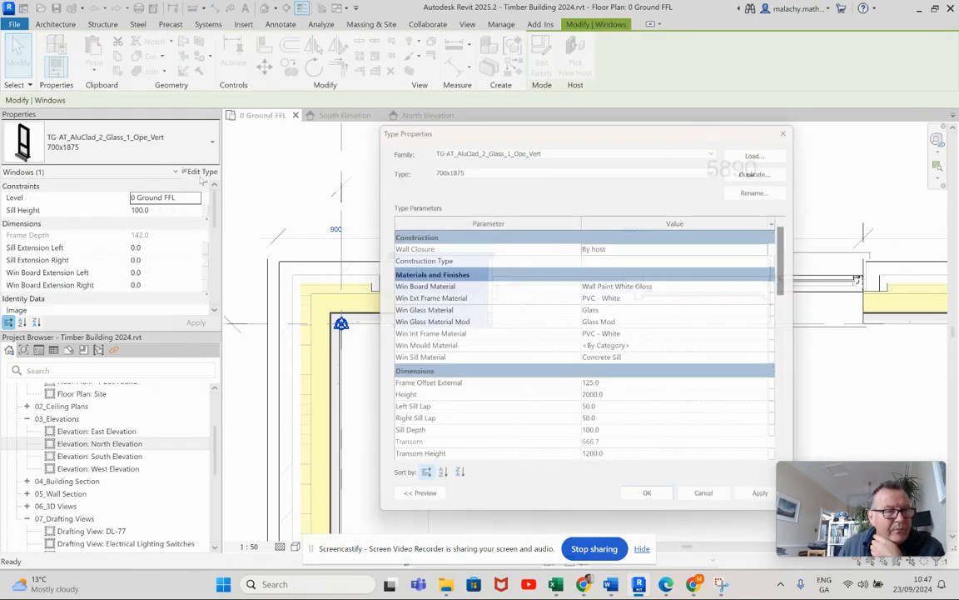
pyautogui.scroll(-2, 620, 411)
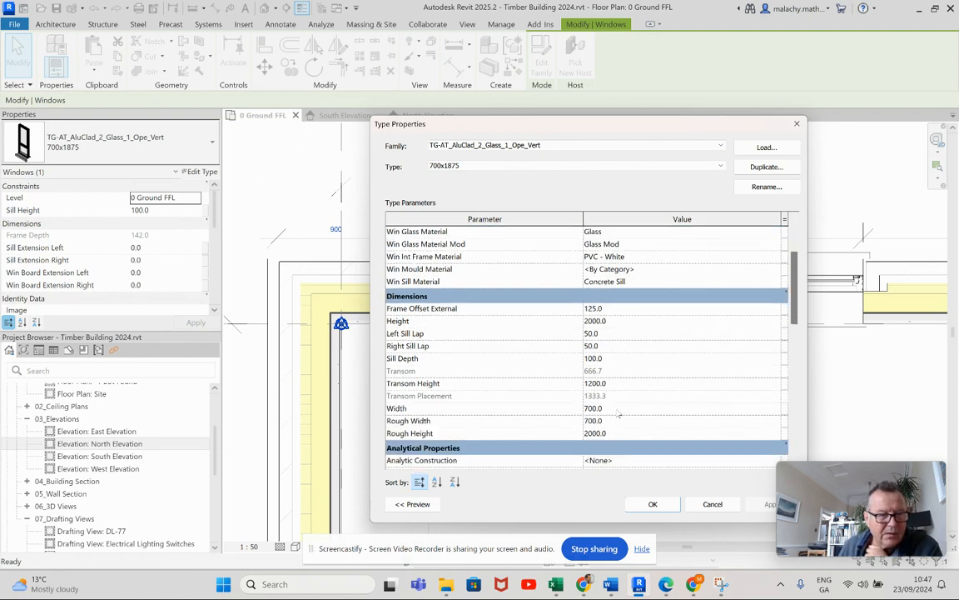
pyautogui.click(612, 409)
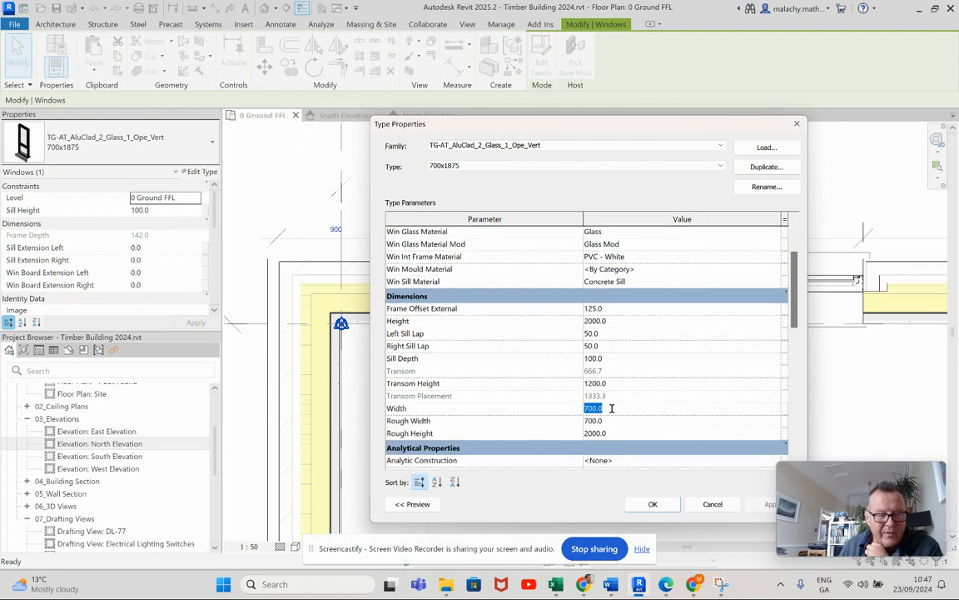
pyautogui.write('675')
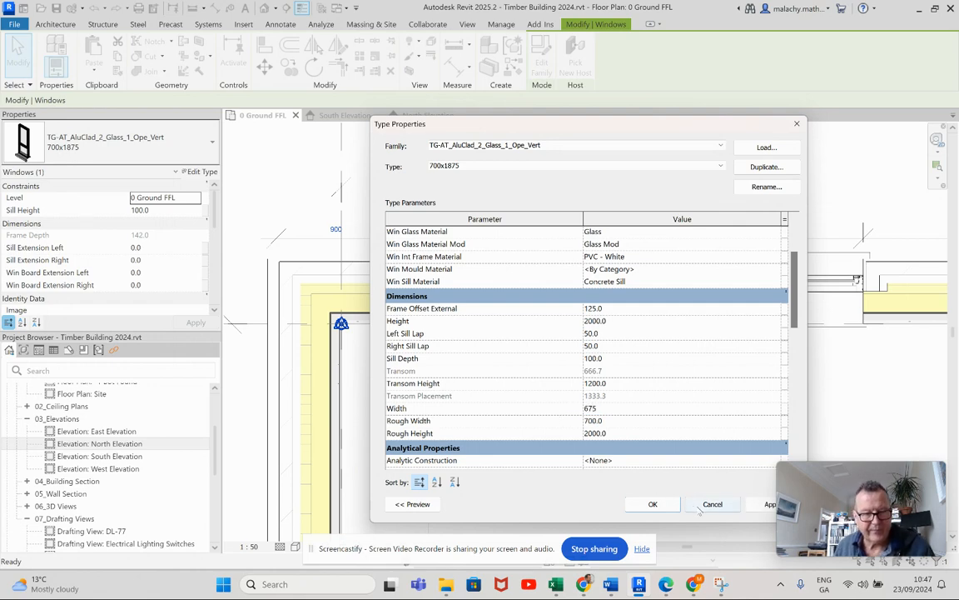
pyautogui.click(641, 504)
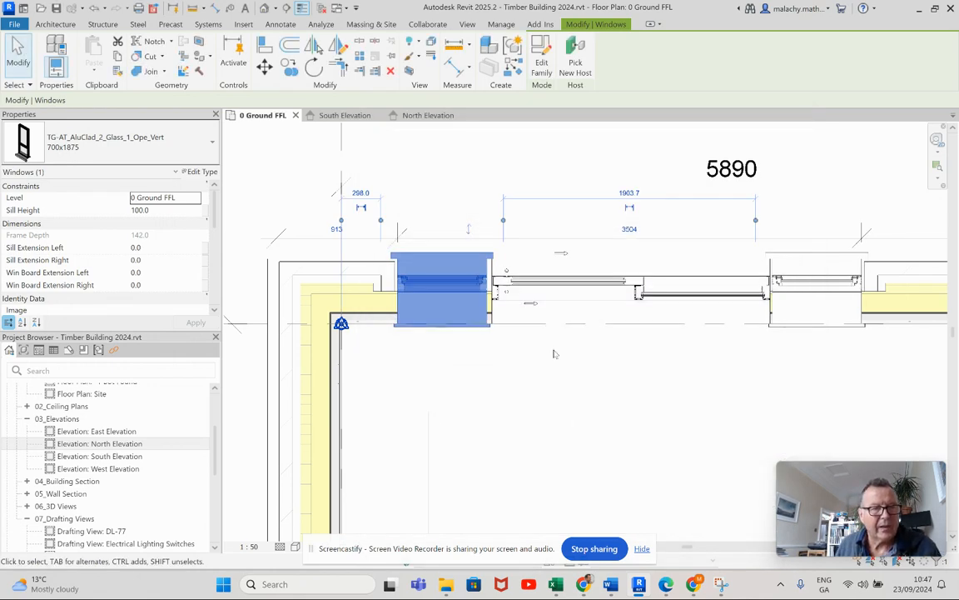
# Step: Set the Width of the sliding door's 3228x2325 type to 2025
pyautogui.click(581, 294)
pyautogui.click(198, 172)
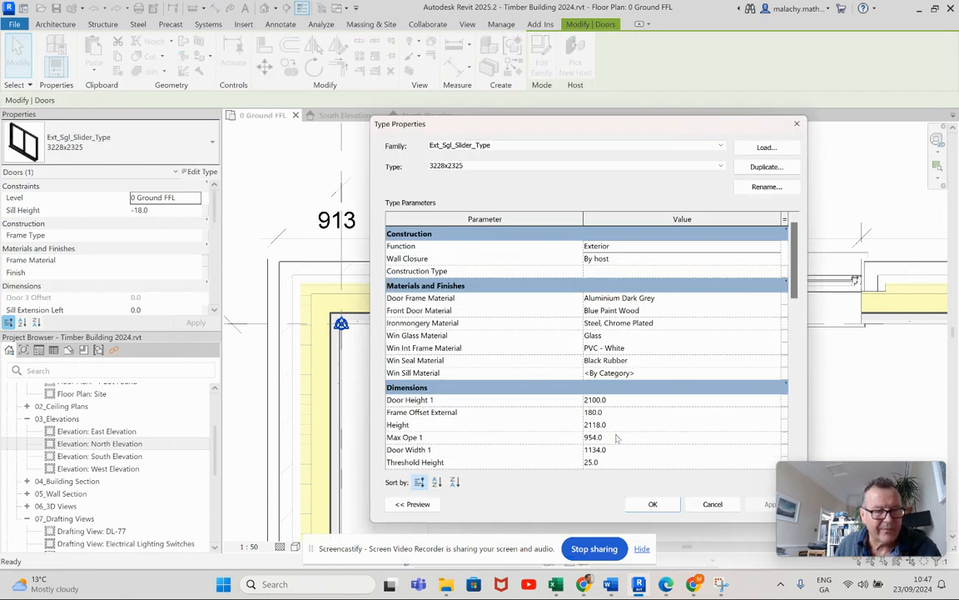
pyautogui.scroll(-1, 617, 438)
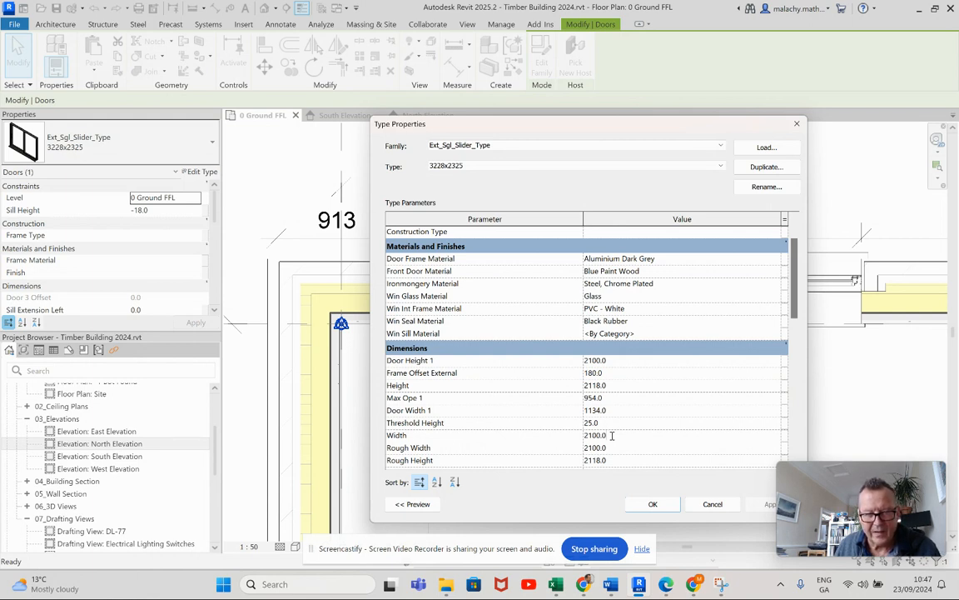
pyautogui.moveTo(611, 435); pyautogui.dragTo(569, 436)
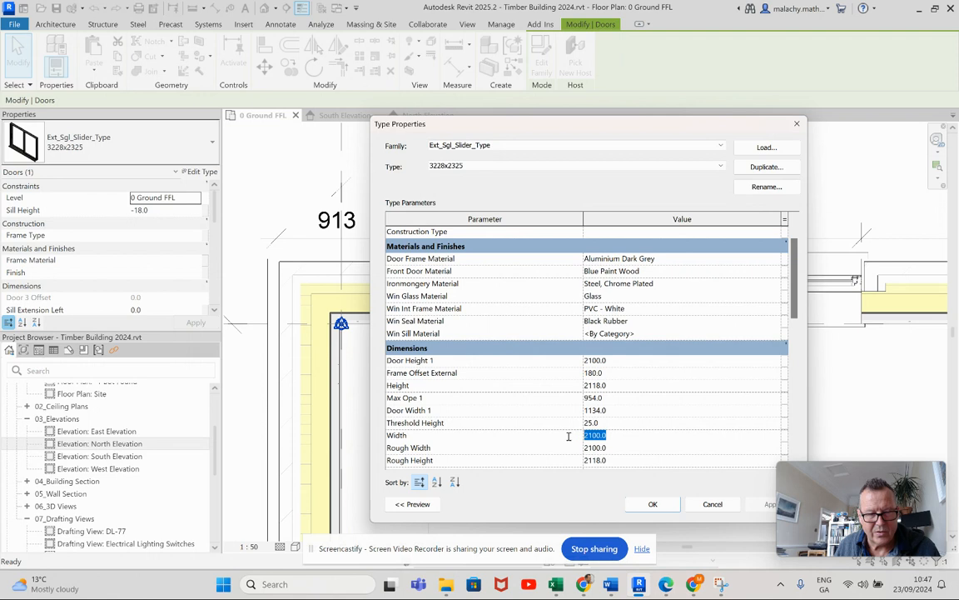
pyautogui.write('2025')
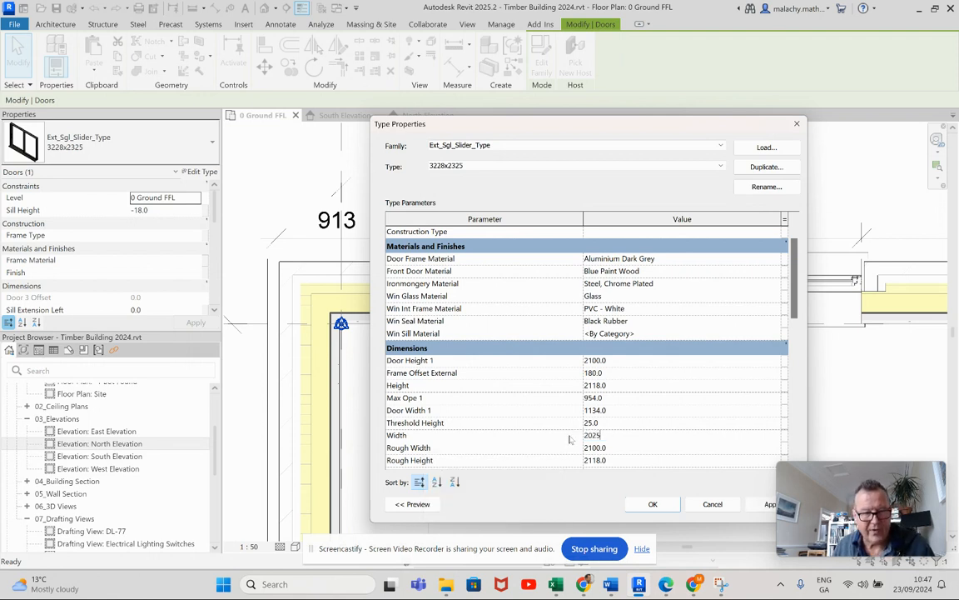
pyautogui.click(654, 510)
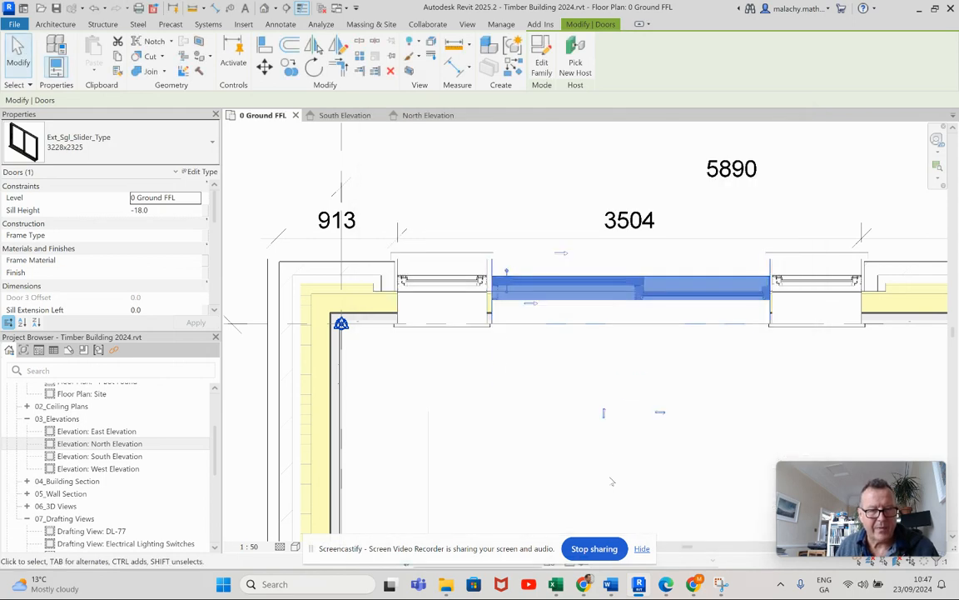
# Step: Check the width in the right side window's type properties
pyautogui.click(815, 296)
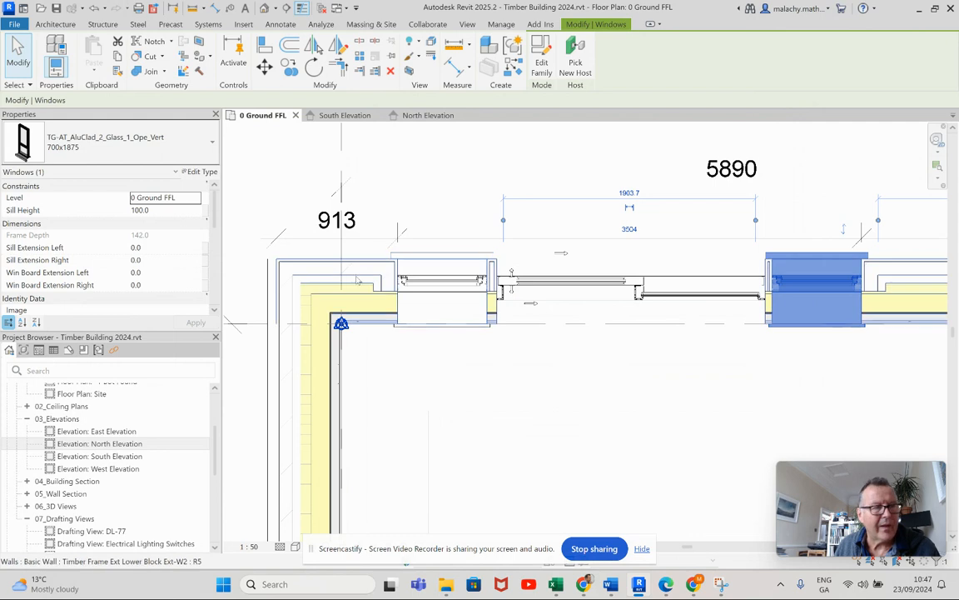
pyautogui.click(199, 172)
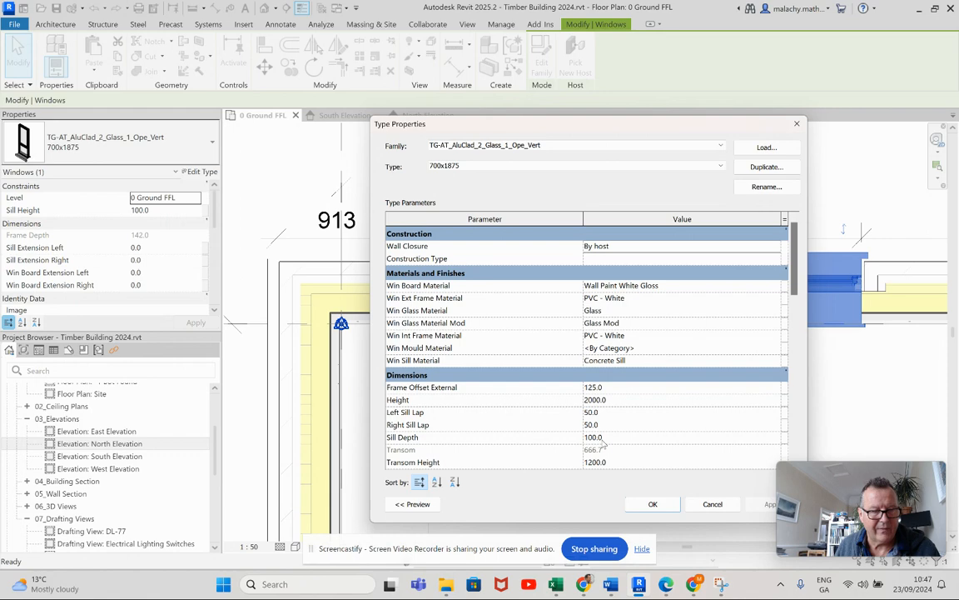
pyautogui.scroll(-3, 603, 442)
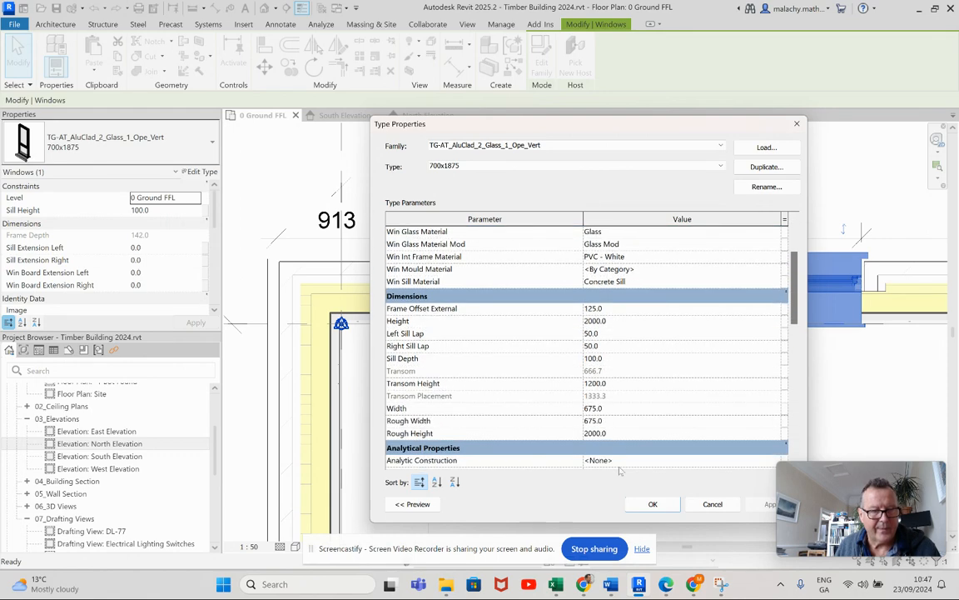
pyautogui.click(653, 504)
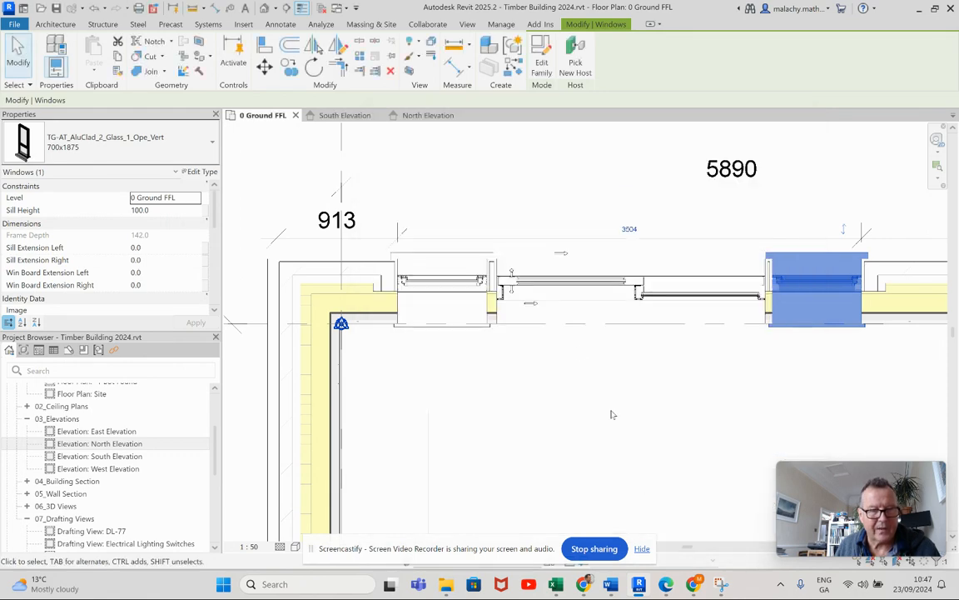
# Step: Nudge the rear sliding door sideways until its frame meets the left side window
pyautogui.click(545, 290)
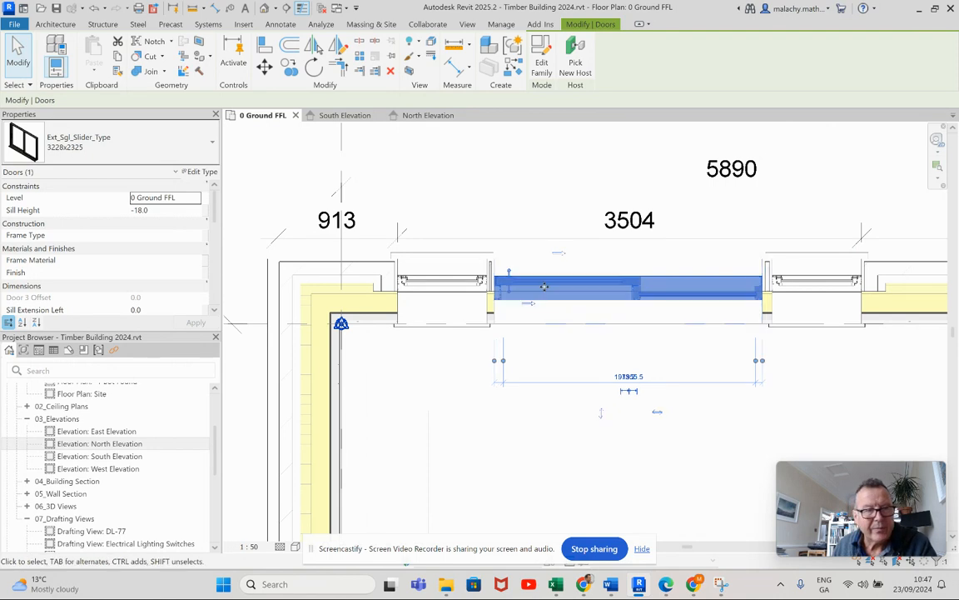
pyautogui.scroll(5, 502, 304)
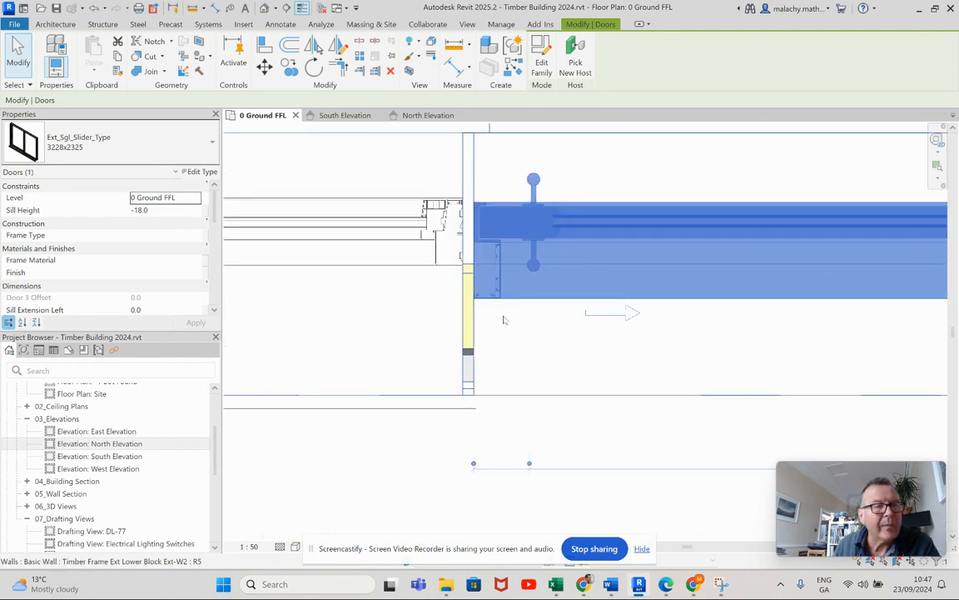
pyautogui.scroll(2, 504, 319)
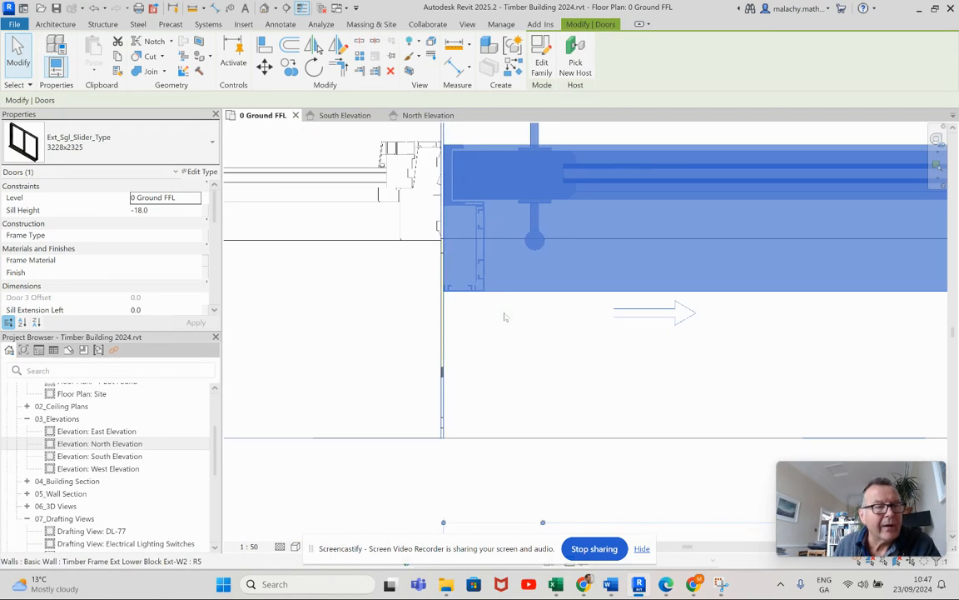
pyautogui.scroll(-4, 505, 317)
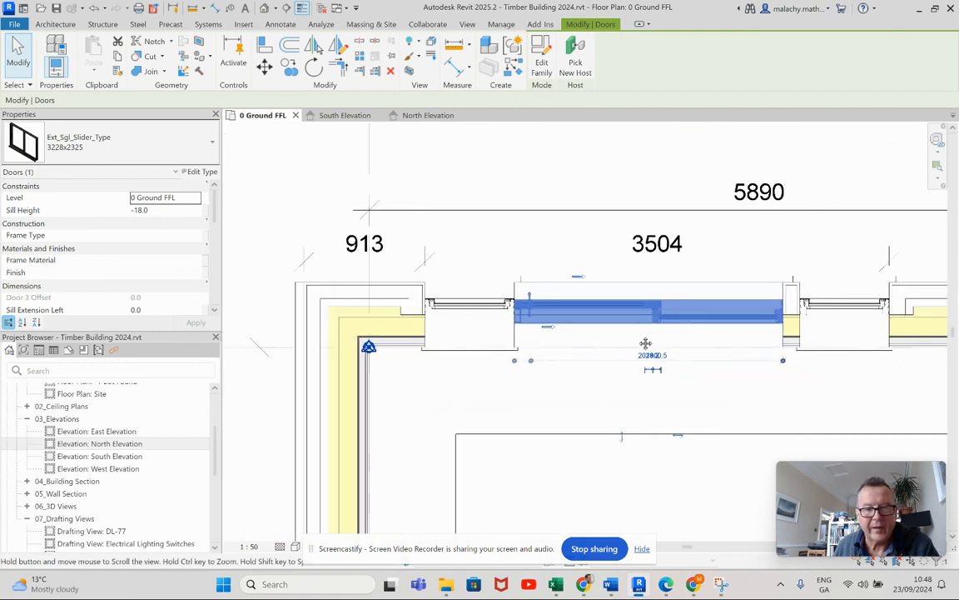
# Step: Nudge the right side window of the rear door group sideways until it meets the sliding door, then deselect it
pyautogui.click(768, 319)
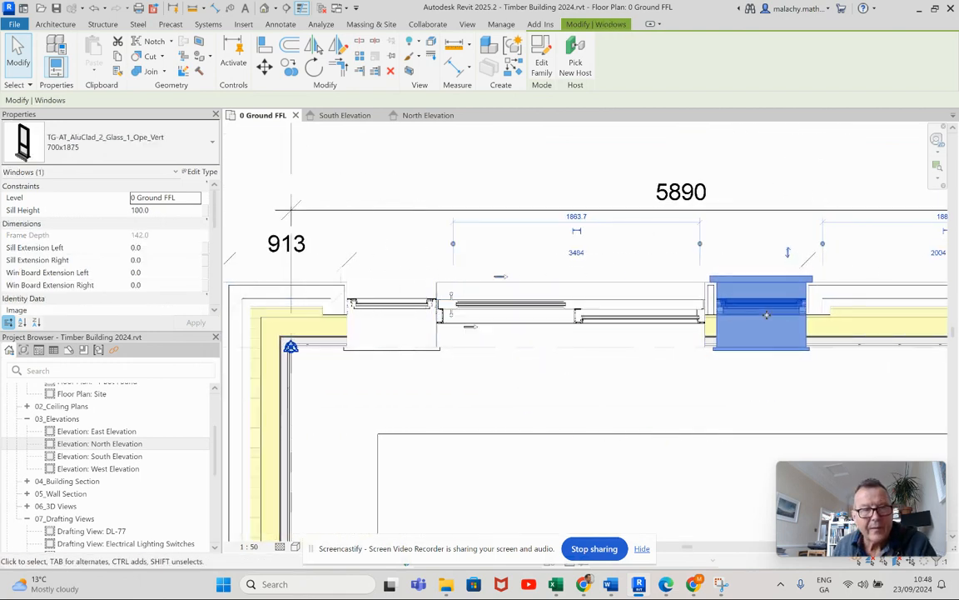
pyautogui.scroll(4, 733, 315)
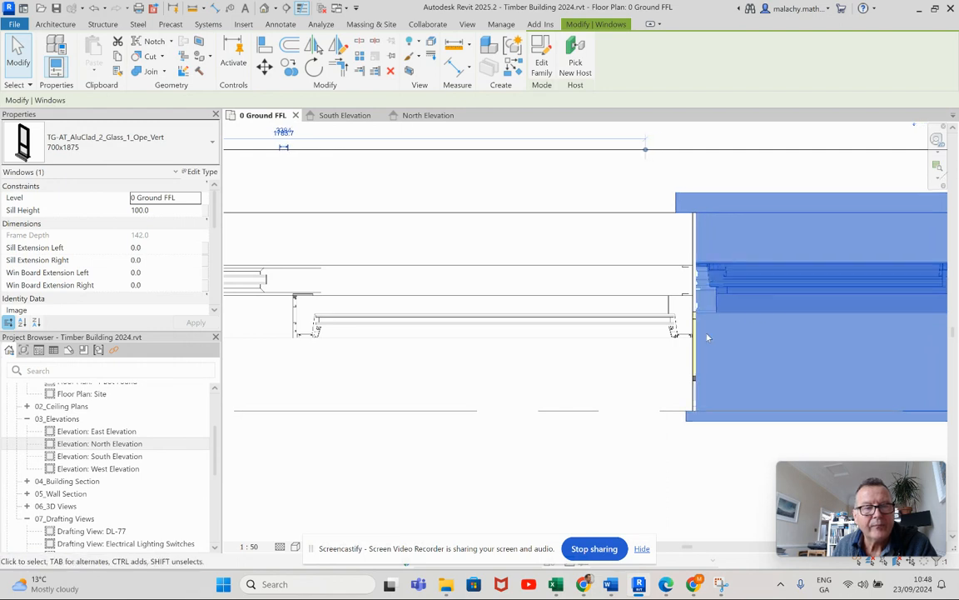
pyautogui.scroll(3, 708, 337)
pyautogui.scroll(3, 689, 332)
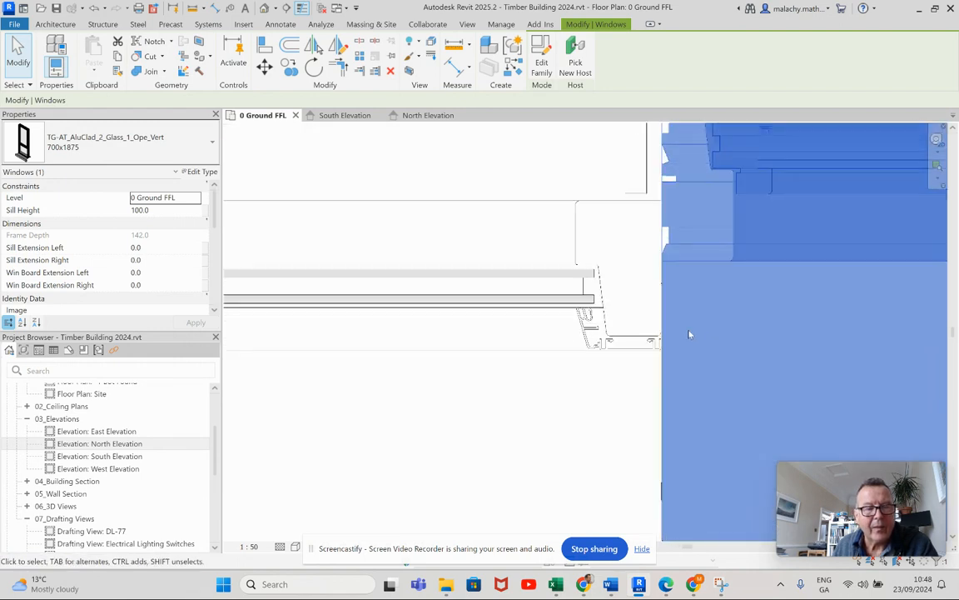
pyautogui.scroll(-1, 684, 335)
pyautogui.scroll(-4, 684, 334)
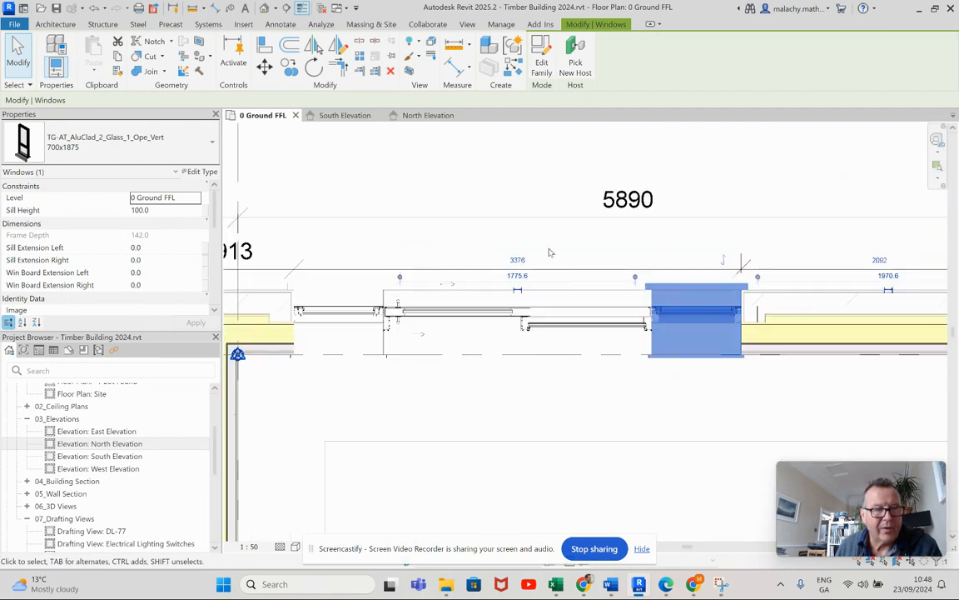
pyautogui.scroll(-1, 556, 270)
pyautogui.click(583, 360)
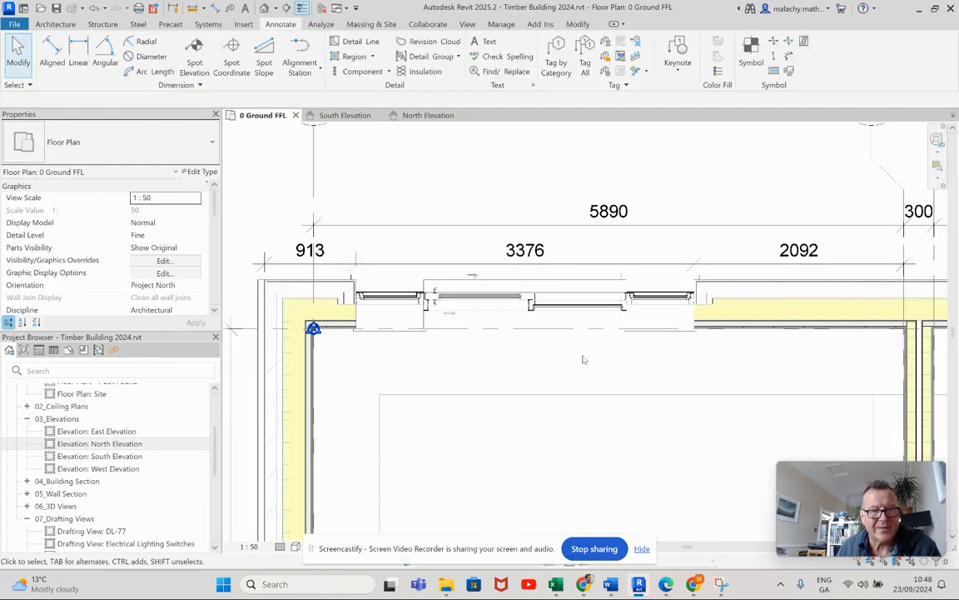
# Step: Examine the Rear Elevation on the PDF drawing for the window beside the sliding door group
pyautogui.scroll(-1, 583, 359)
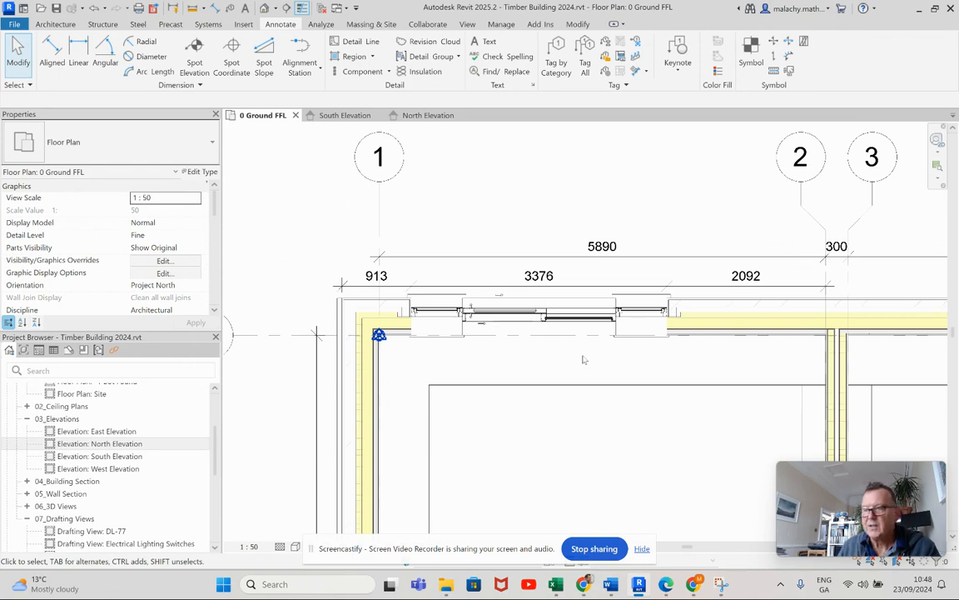
pyautogui.scroll(-5, 583, 359)
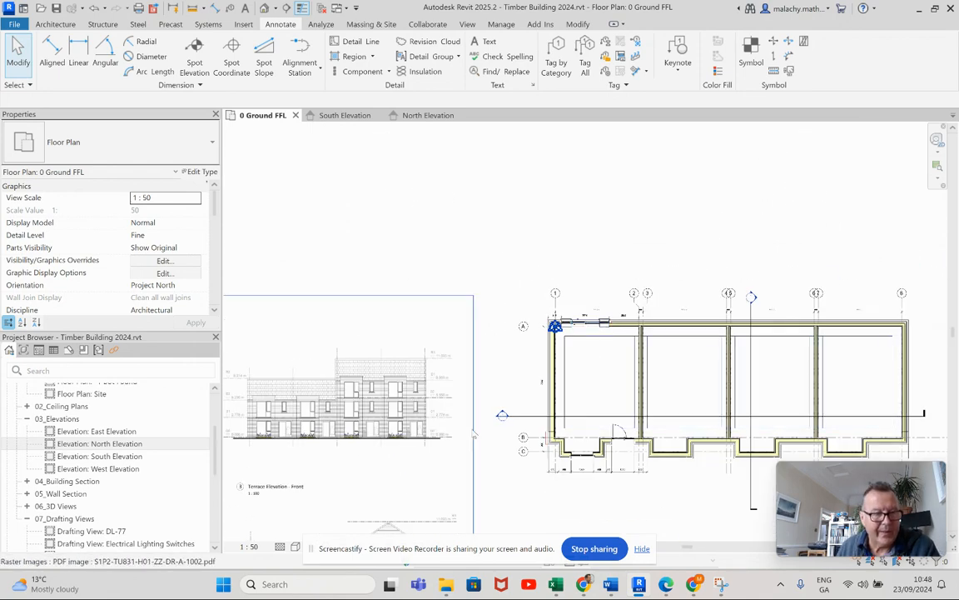
pyautogui.scroll(-3, 442, 425)
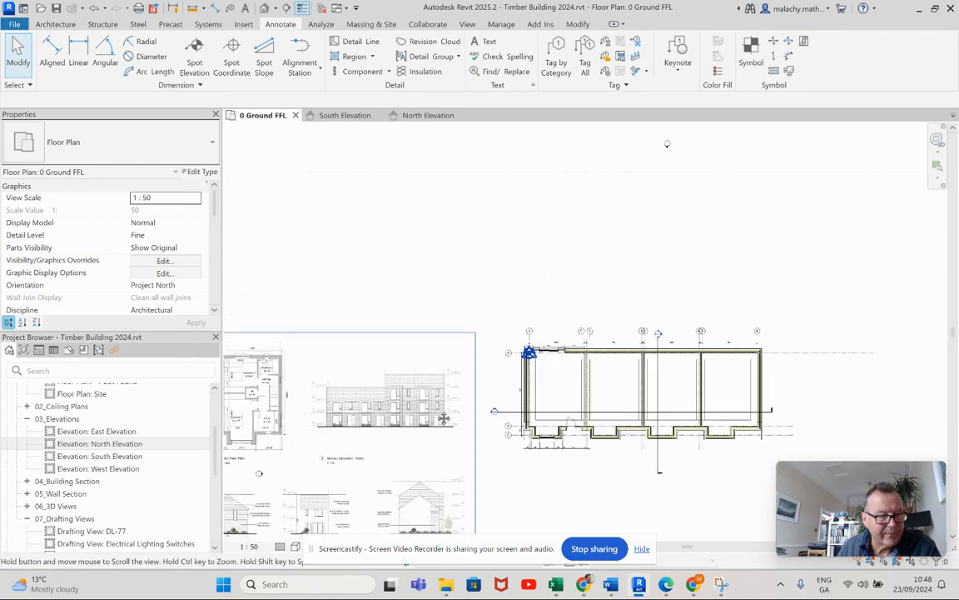
pyautogui.scroll(5, 360, 456)
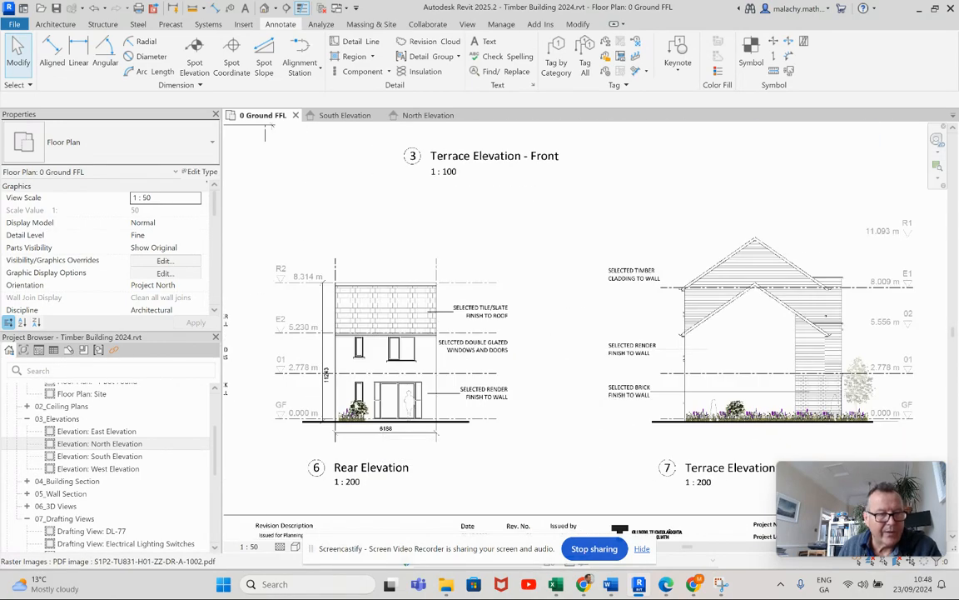
pyautogui.scroll(-4, 650, 272)
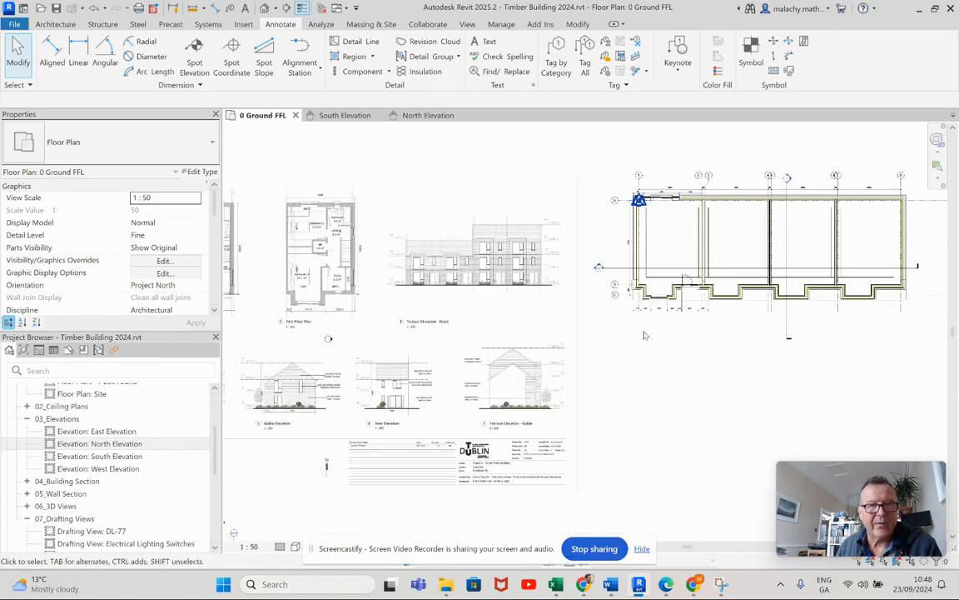
pyautogui.scroll(6, 662, 266)
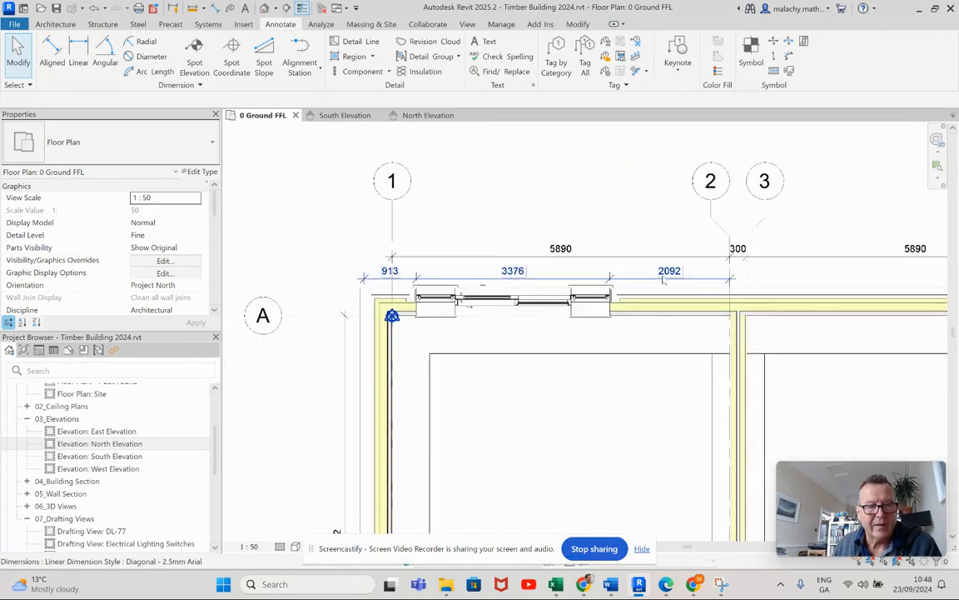
# Step: Place an AT_WinT 04 1 Panel Window of type WN-03 2 in the rear wall between the sliding door group and grid 2
pyautogui.click(55, 24)
pyautogui.click(101, 58)
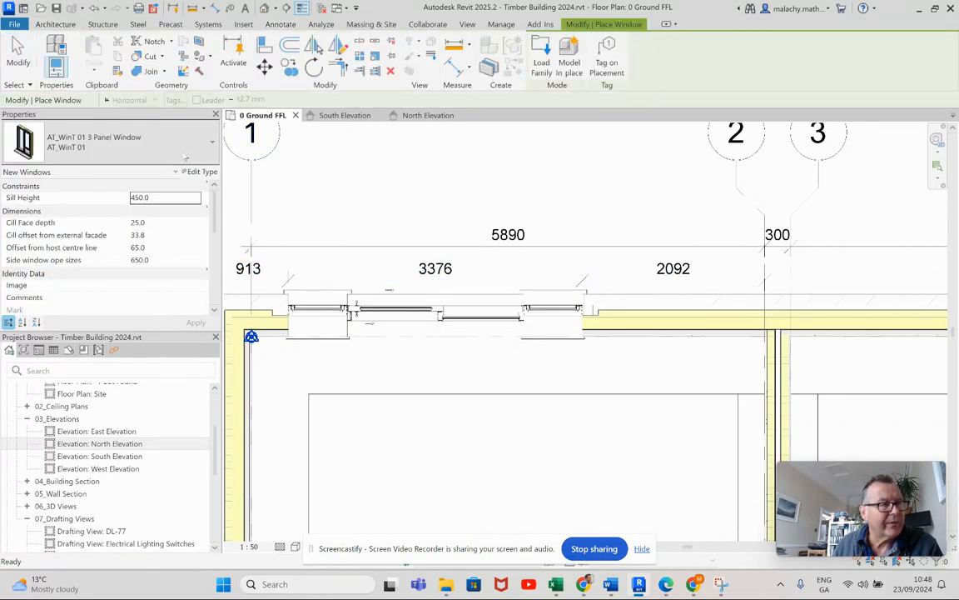
pyautogui.click(178, 135)
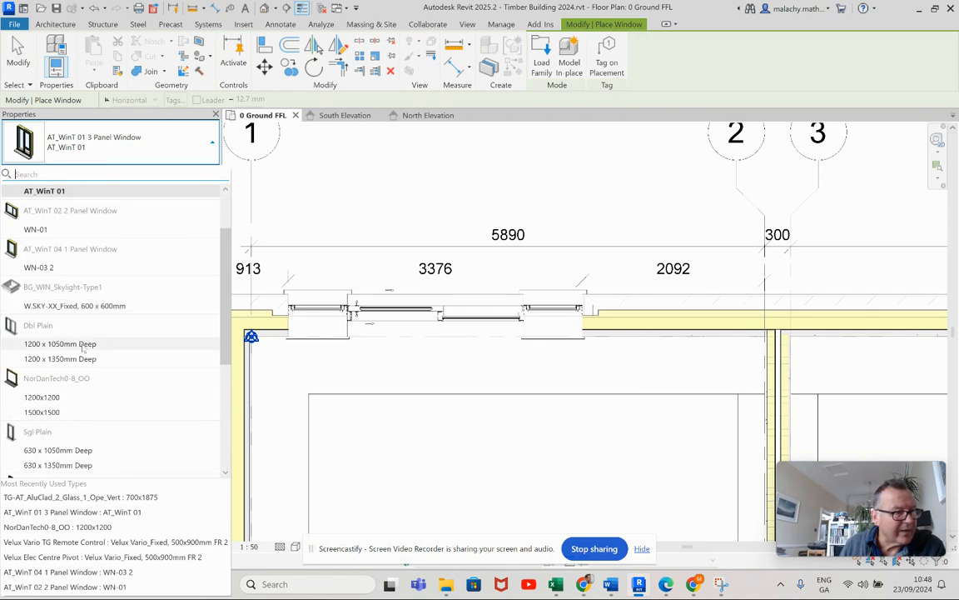
pyautogui.scroll(-3, 90, 366)
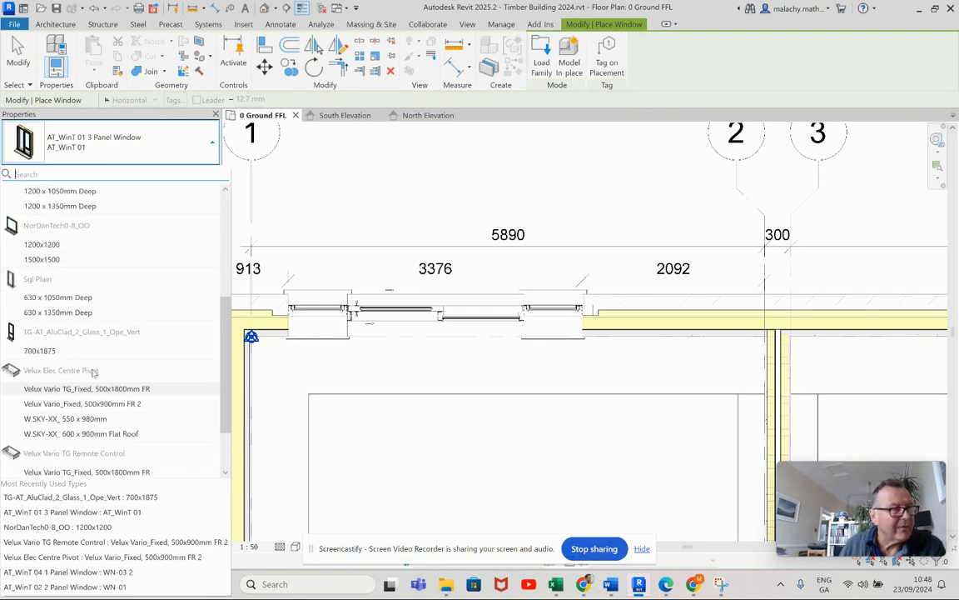
pyautogui.scroll(4, 94, 370)
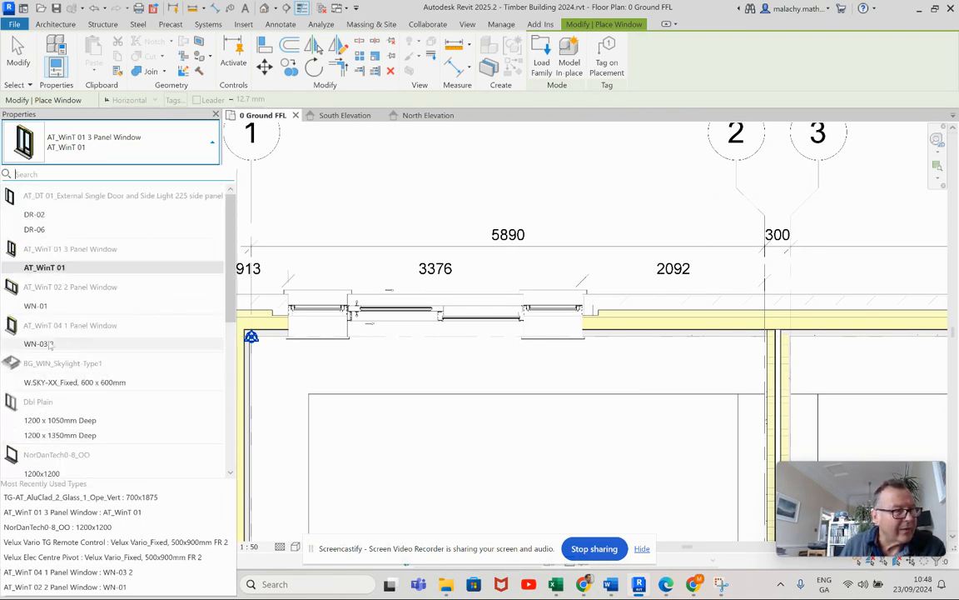
pyautogui.moveTo(46, 351)
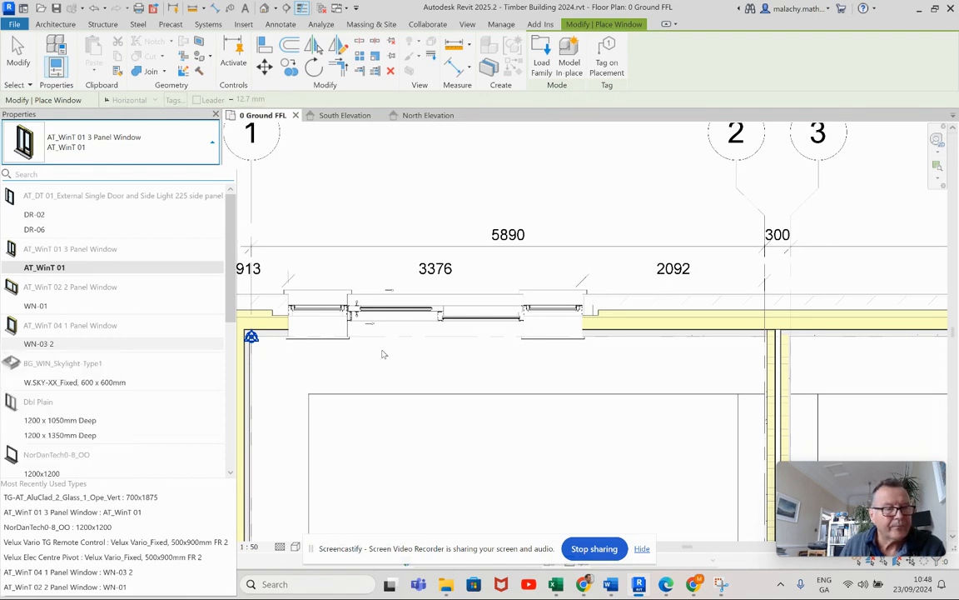
pyautogui.click(38, 343)
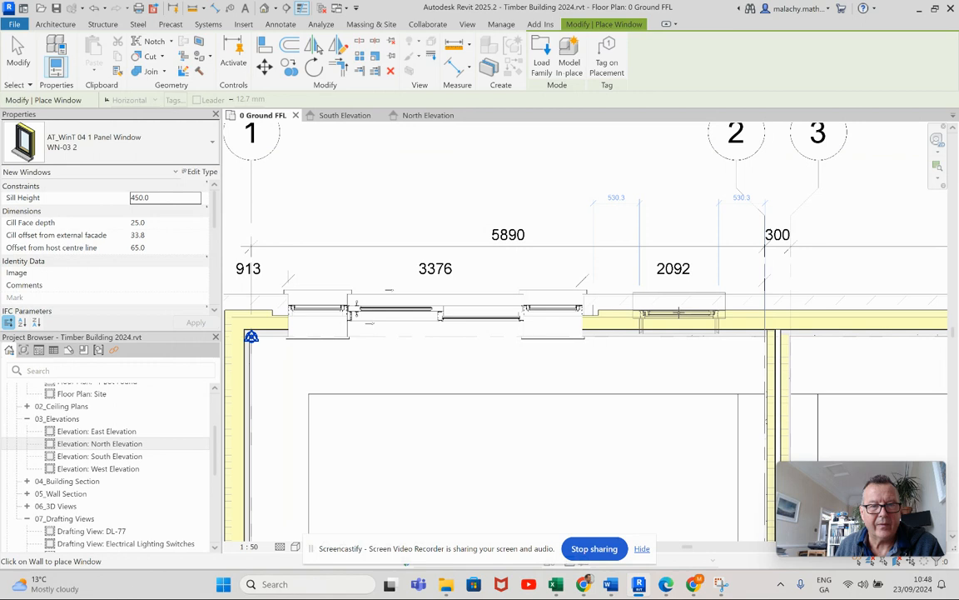
pyautogui.click(678, 315)
pyautogui.press('Escape')
pyautogui.press('Escape')
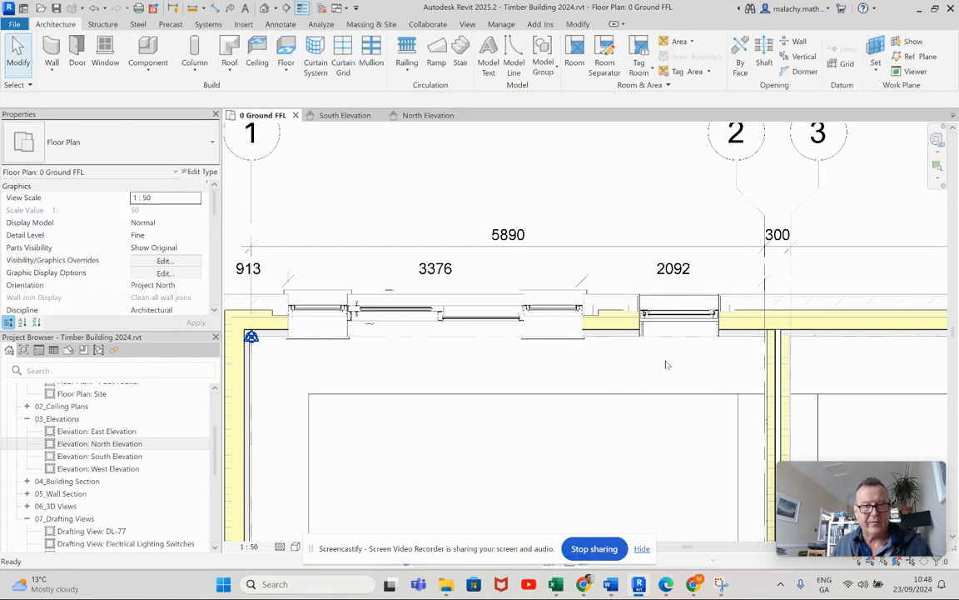
# Step: Set the WIN - STRUCTURAL WIDTH of the new window's WN-03 2 type to 675
pyautogui.click(667, 315)
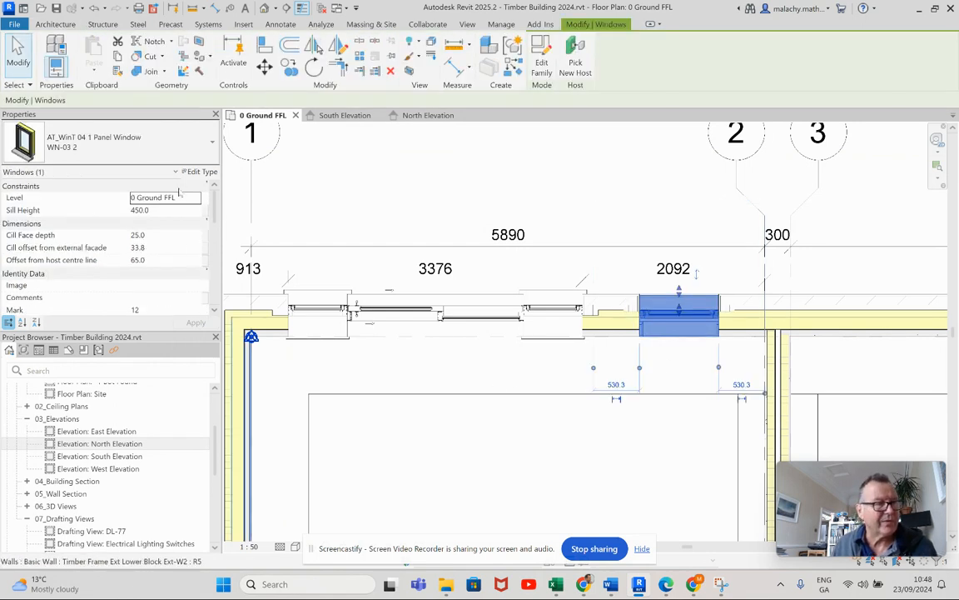
pyautogui.click(201, 172)
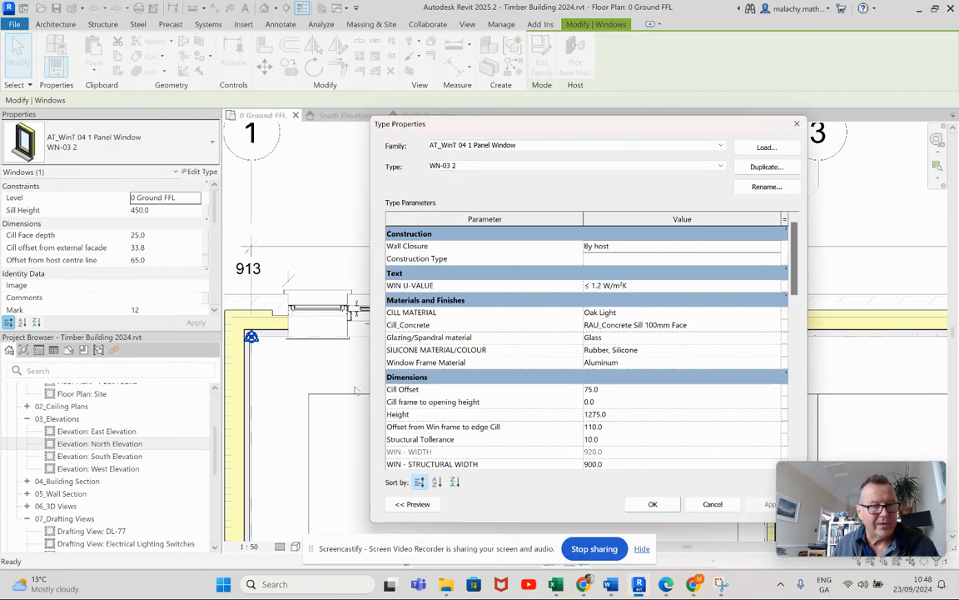
pyautogui.scroll(-2, 681, 414)
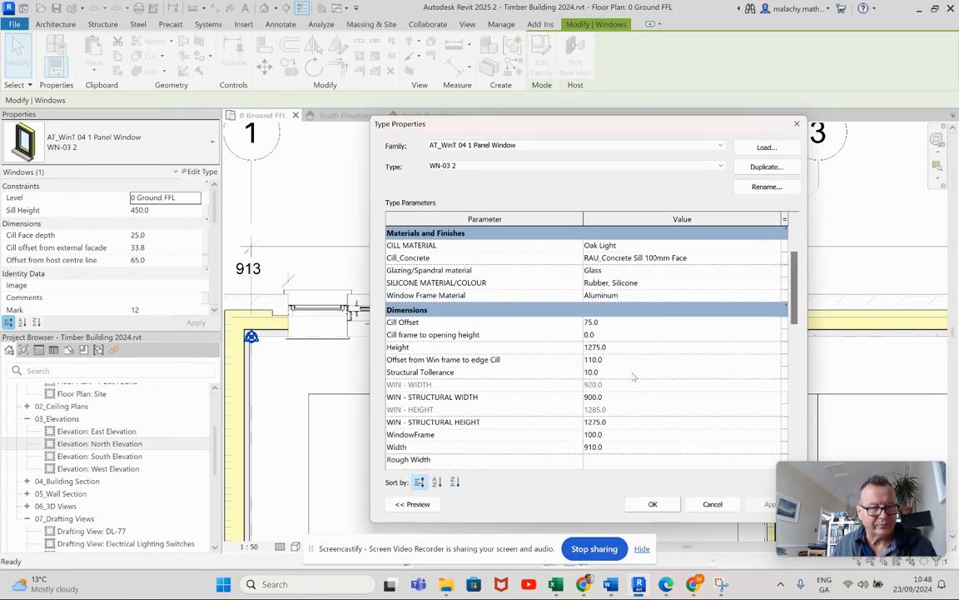
pyautogui.click(607, 397)
pyautogui.write('675')
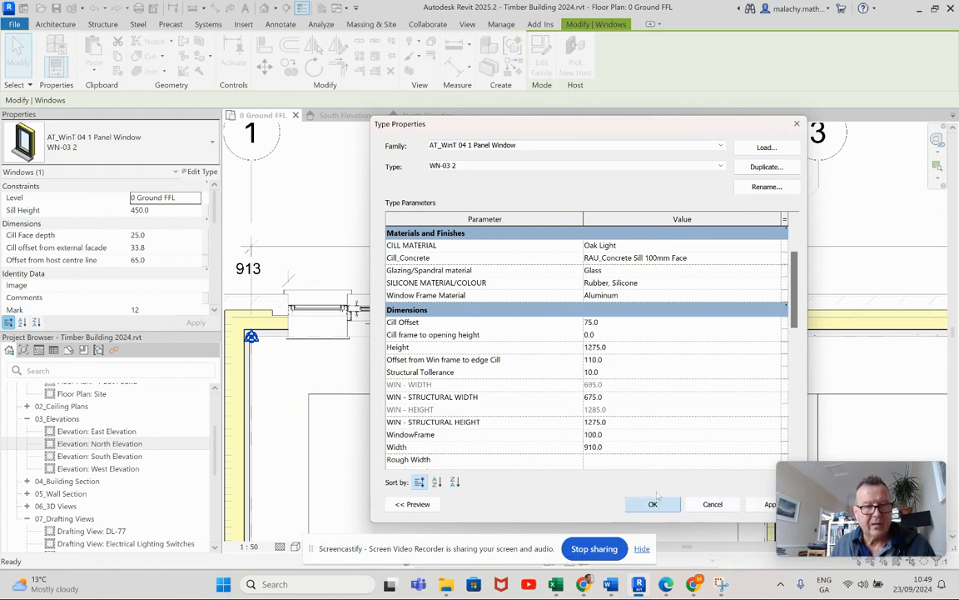
pyautogui.click(653, 504)
# Step: Delete the dimension string across the sliding door group above the rear wall
pyautogui.scroll(3, 616, 309)
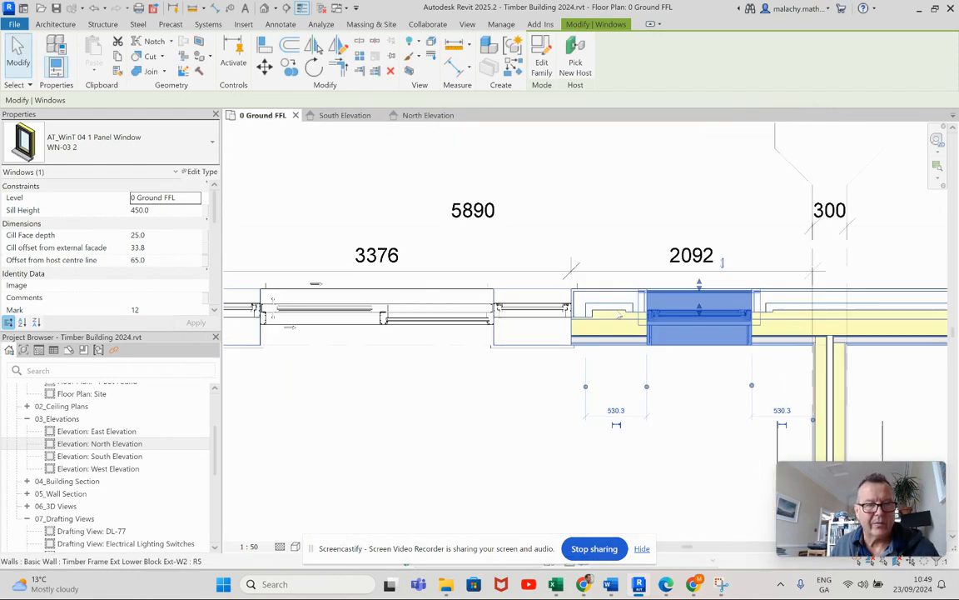
pyautogui.click(621, 265)
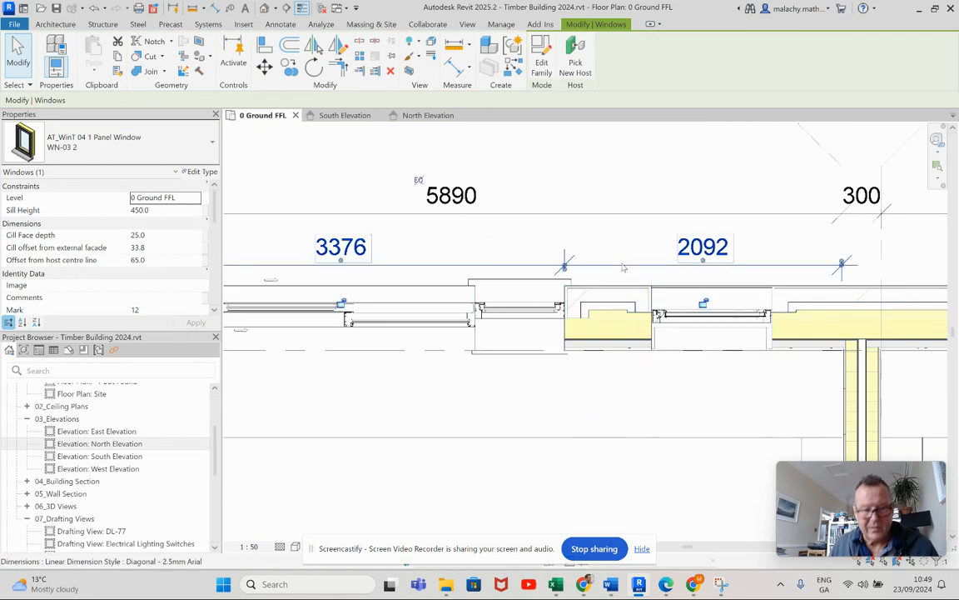
pyautogui.press('Delete')
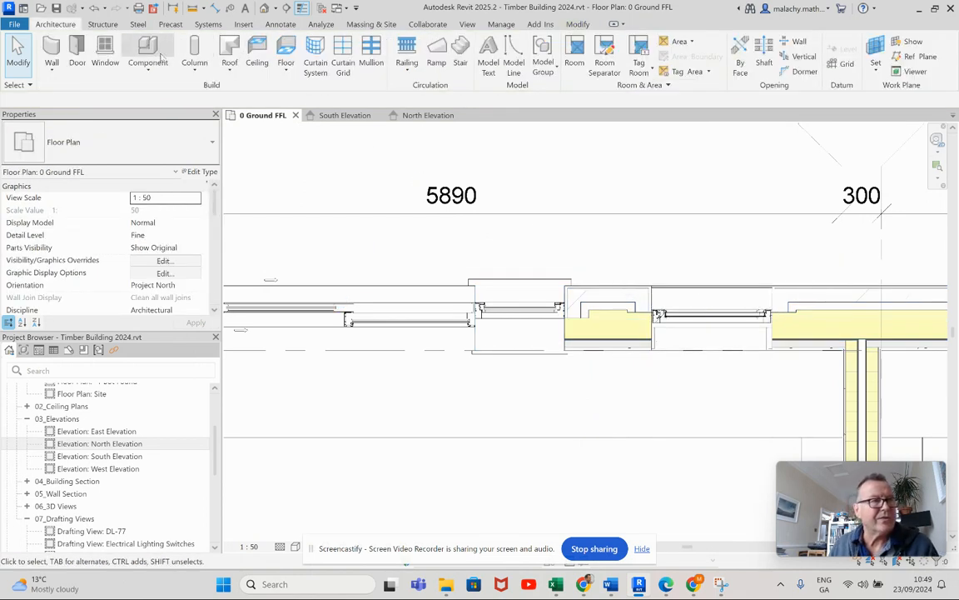
# Step: Add an aligned dimension string from the outer wall corner across the door group and both sides of the new window to grid 2
pyautogui.click(281, 24)
pyautogui.click(50, 55)
pyautogui.scroll(-4, 386, 342)
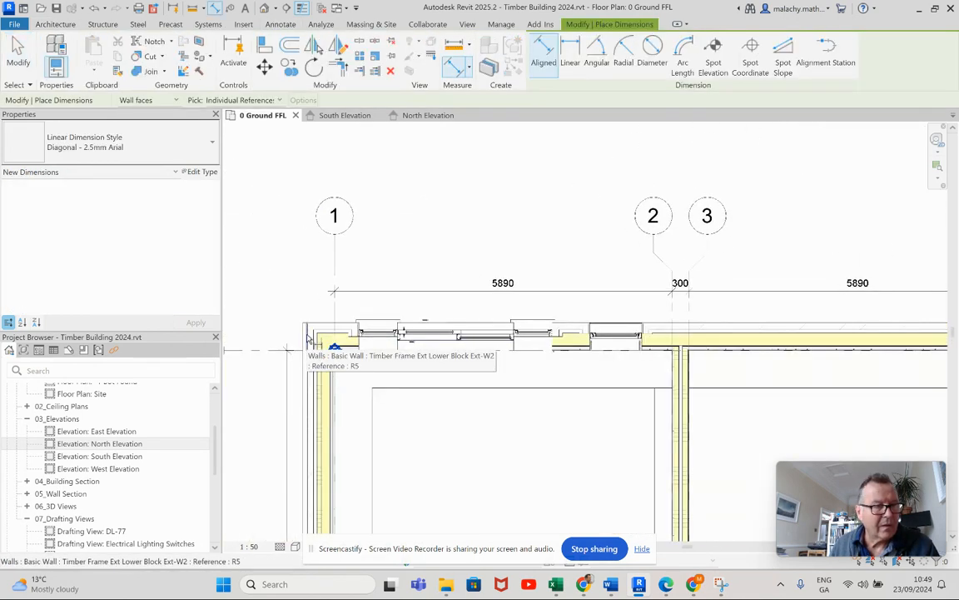
pyautogui.click(360, 328)
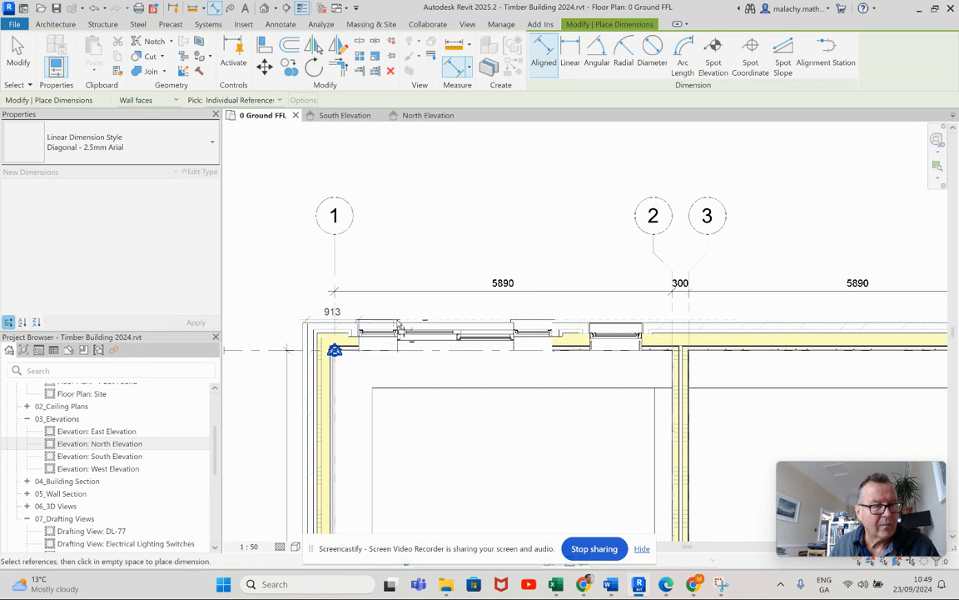
pyautogui.click(548, 328)
pyautogui.click(591, 327)
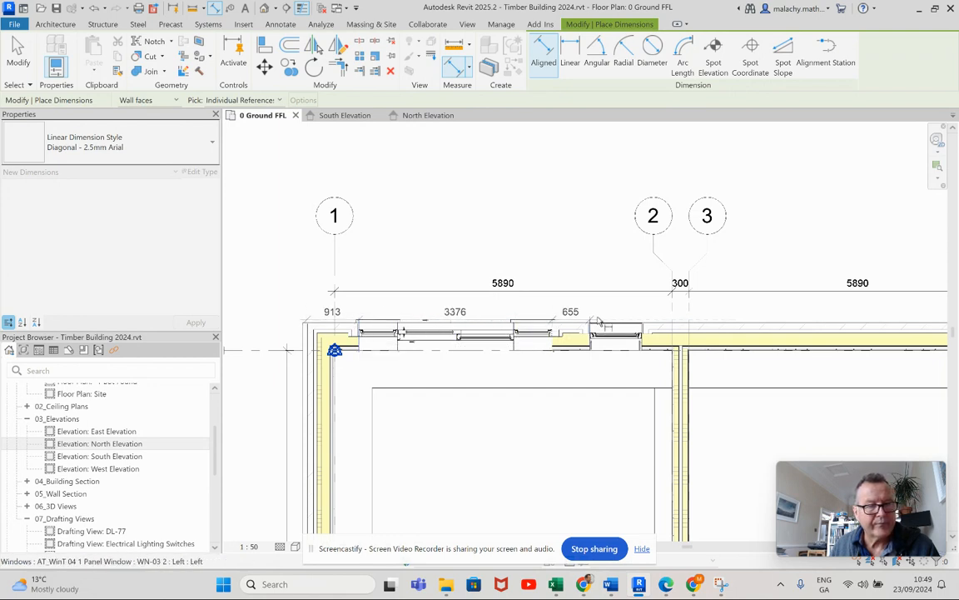
pyautogui.click(641, 328)
pyautogui.click(667, 308)
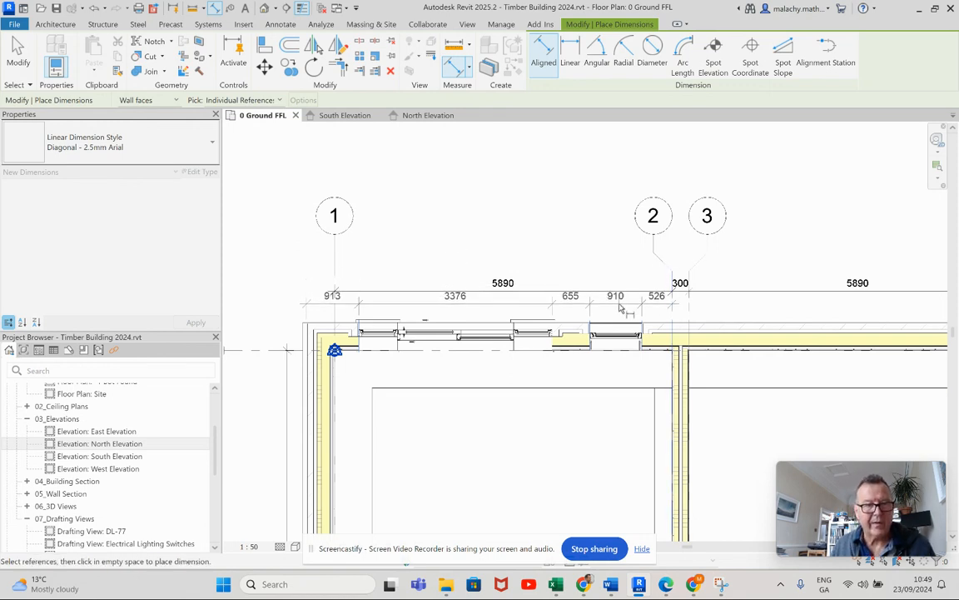
pyautogui.click(621, 308)
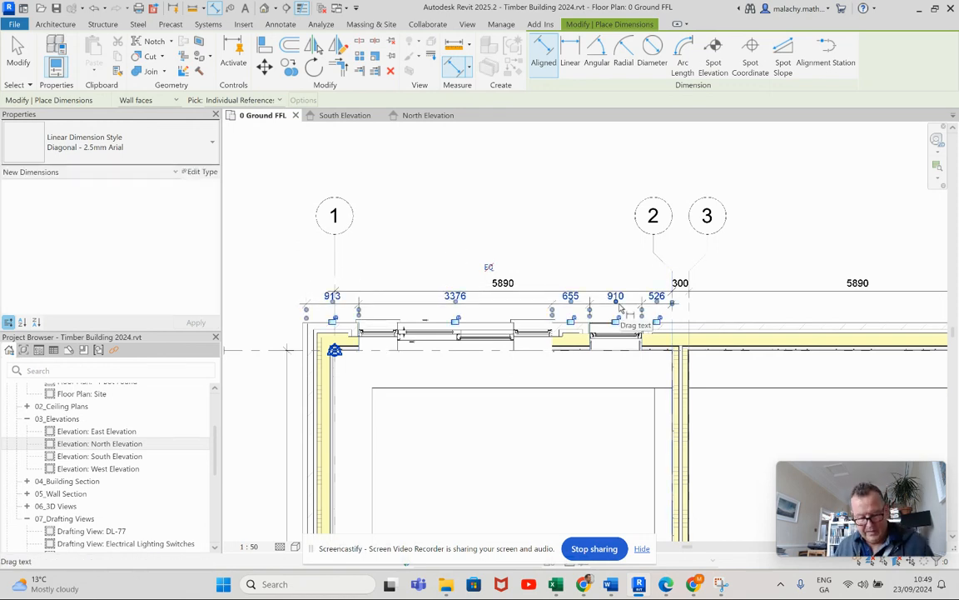
pyautogui.press('Escape')
pyautogui.press('Escape')
pyautogui.scroll(5, 620, 308)
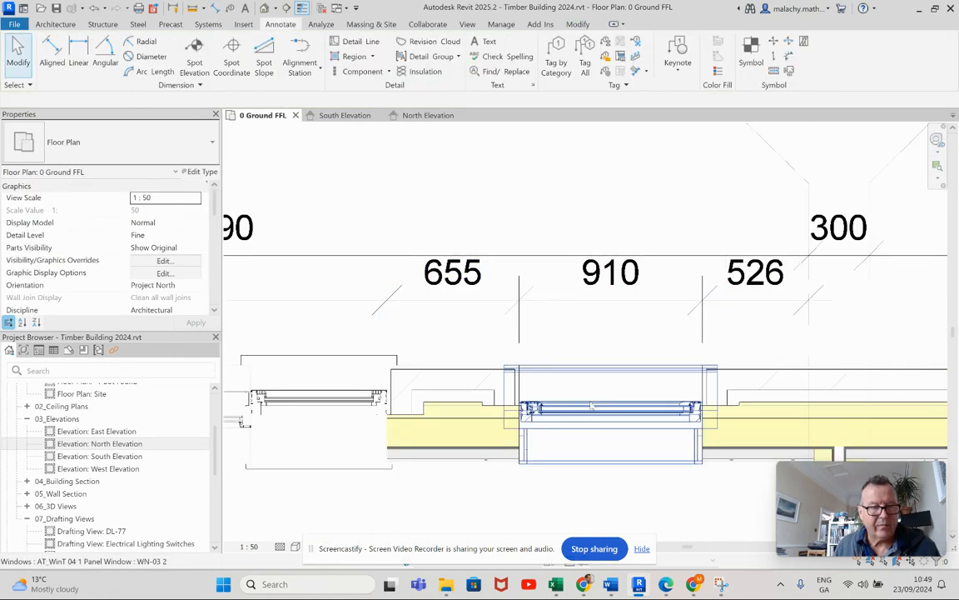
# Step: Set the brickwork length between the sliding door group and the new one-panel rear window to 675
pyautogui.click(591, 405)
pyautogui.click(456, 285)
pyautogui.write('675')
pyautogui.press('Return')
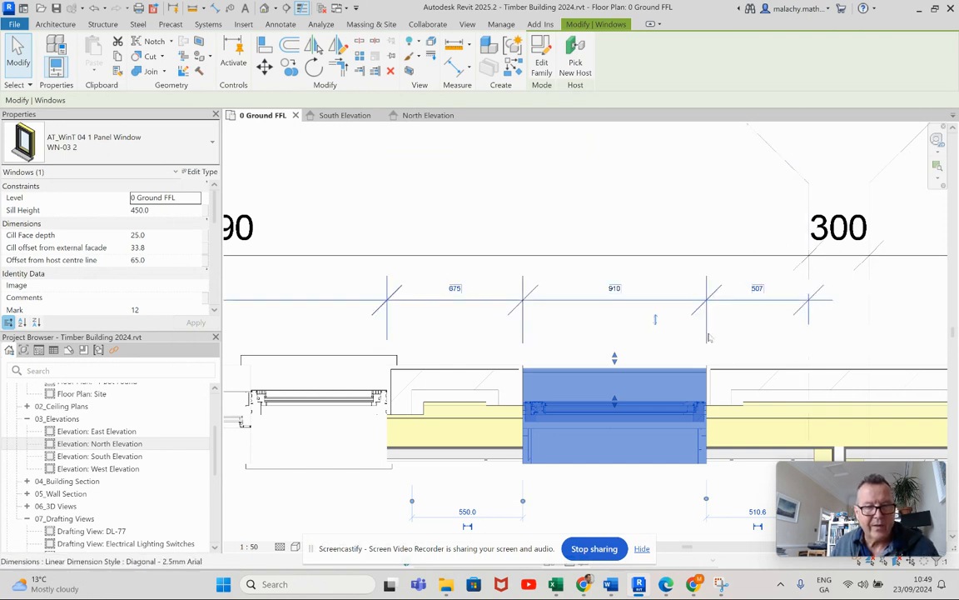
pyautogui.scroll(-3, 638, 300)
pyautogui.click(623, 408)
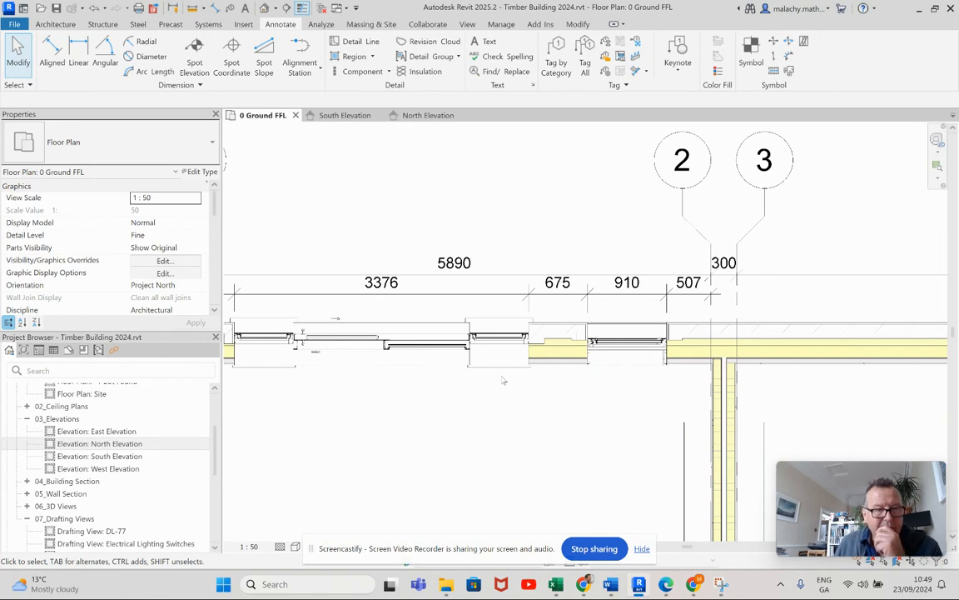
# Step: Try flipping the facing of the 700x1875 side window between the sliding door and the 675 brickwork length
pyautogui.scroll(5, 461, 334)
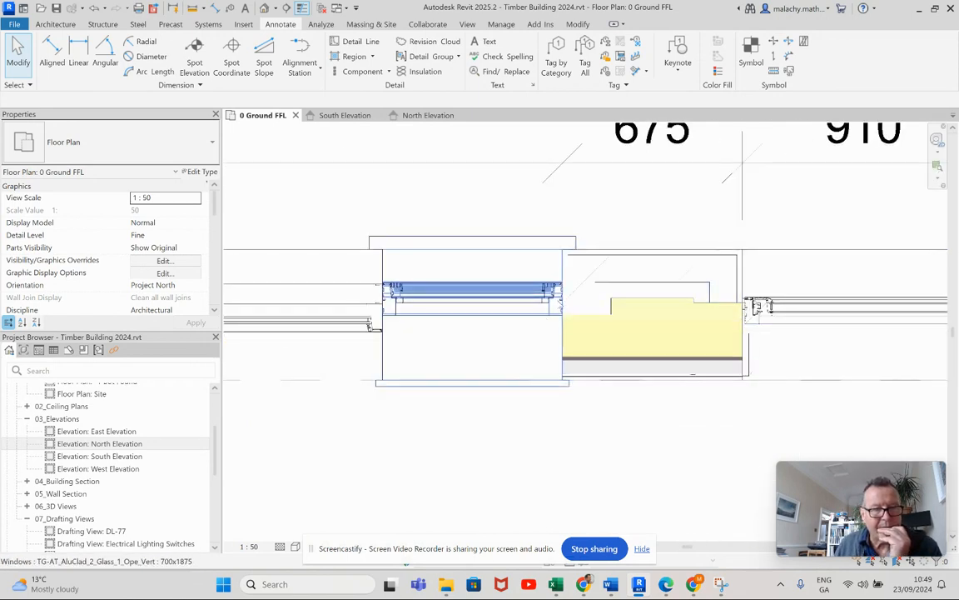
pyautogui.scroll(-2, 500, 346)
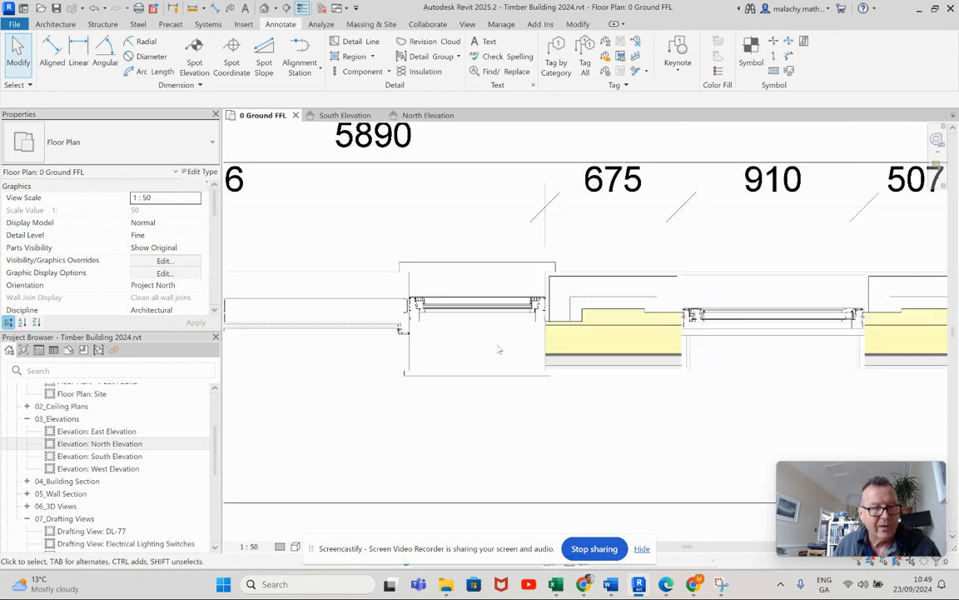
pyautogui.scroll(-1, 500, 349)
pyautogui.moveTo(499, 349); pyautogui.dragTo(663, 353, button='middle')
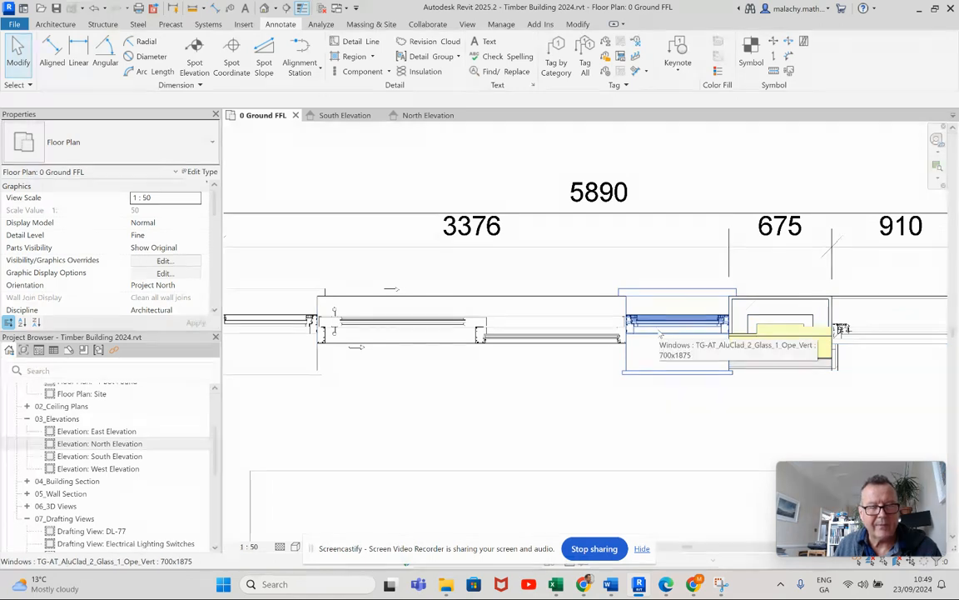
pyautogui.click(659, 333)
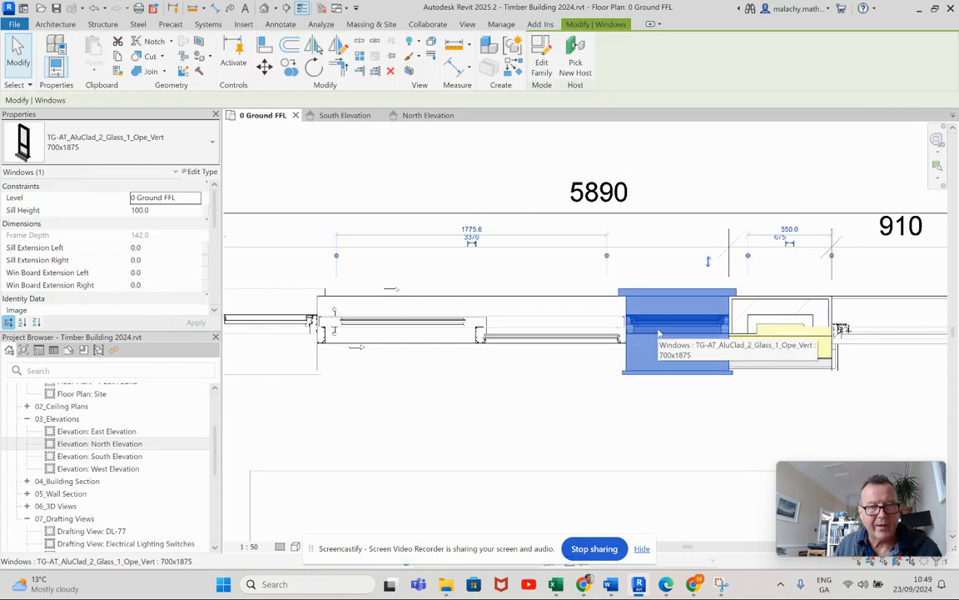
pyautogui.click(707, 264)
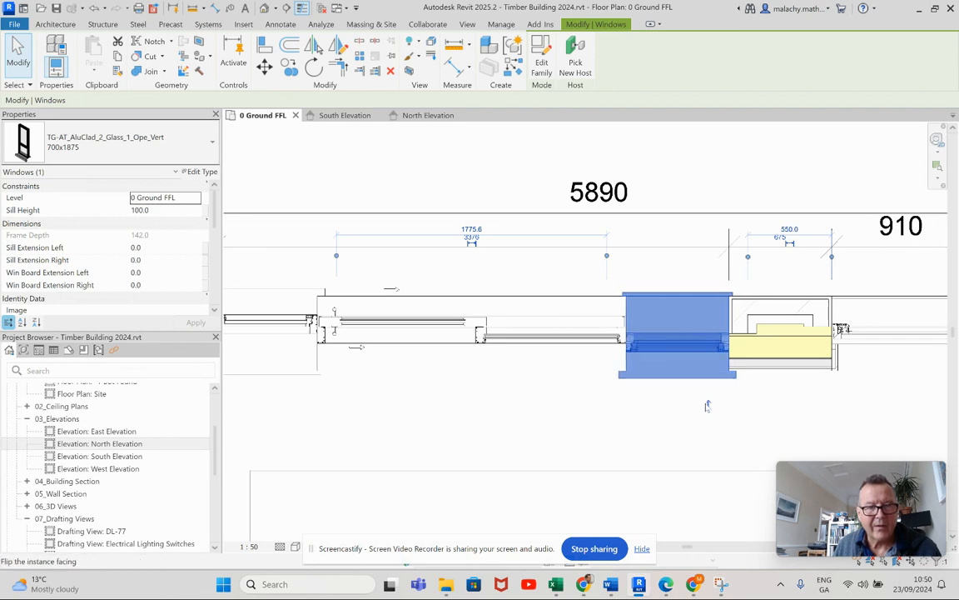
pyautogui.click(708, 407)
# Step: Examine how the wall layers meet the side window at the outer corner and the openings in the front wall
pyautogui.moveTo(582, 417); pyautogui.dragTo(715, 428, button='middle')
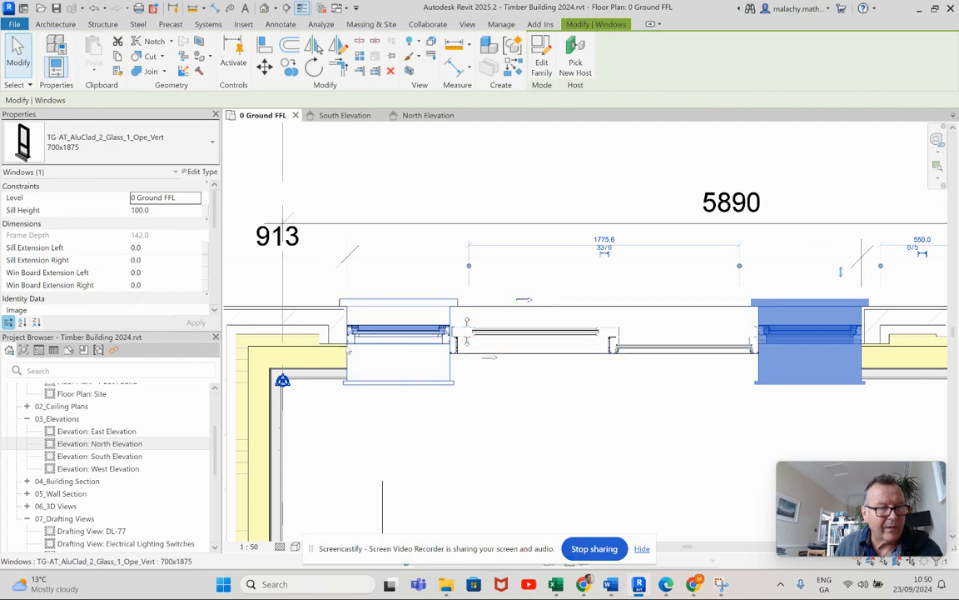
pyautogui.scroll(-5, 386, 304)
pyautogui.moveTo(451, 272); pyautogui.dragTo(484, 171, button='middle')
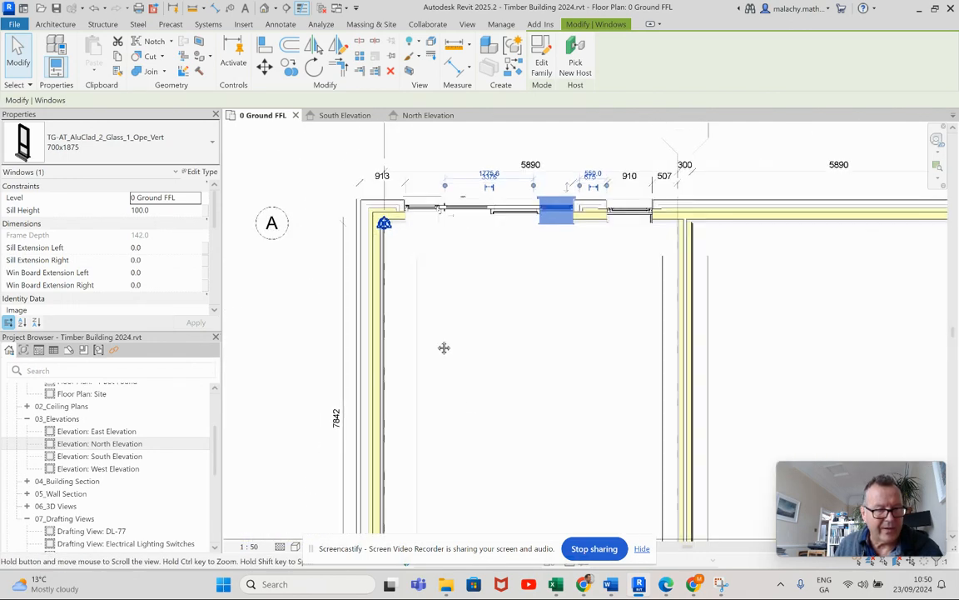
pyautogui.moveTo(443, 348); pyautogui.dragTo(345, 175, button='middle')
pyautogui.scroll(5, 398, 526)
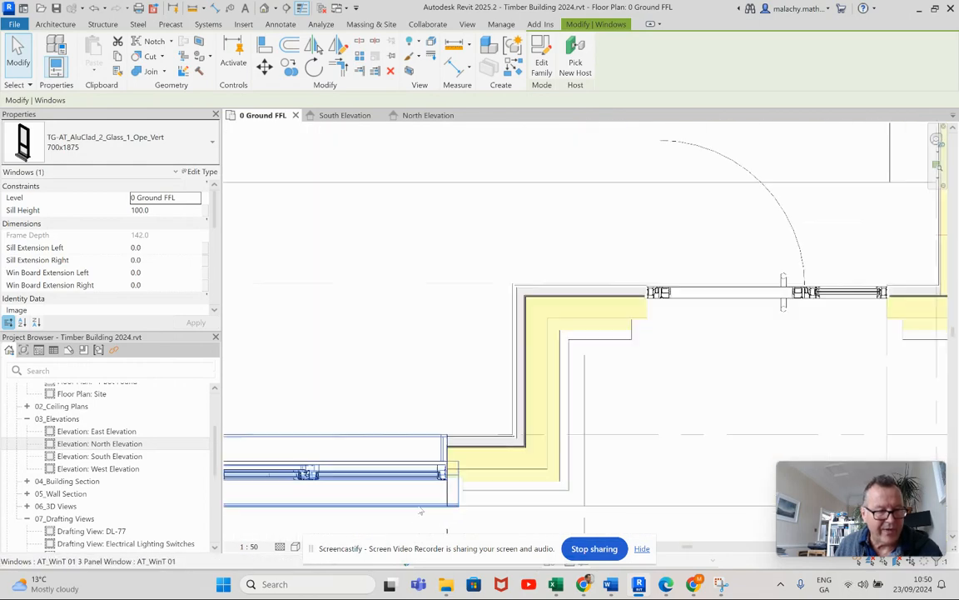
pyautogui.scroll(-8, 467, 458)
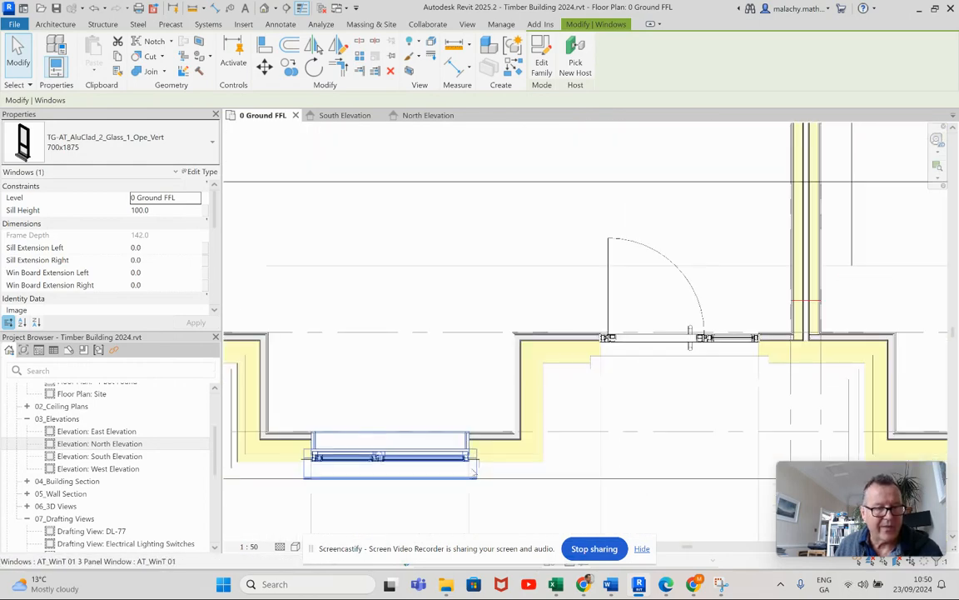
pyautogui.scroll(8, 493, 230)
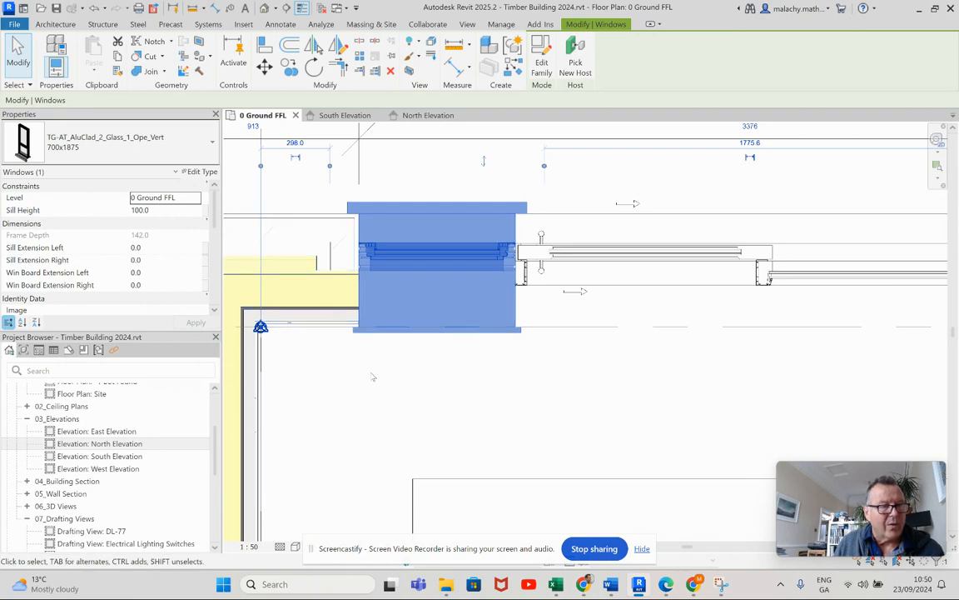
# Step: Turn off wrapping for the masonry, air, insulation and vapour membrane layers of wall type Timber Frame Ext Lower Block Ext-W2
pyautogui.click(339, 341)
pyautogui.click(303, 262)
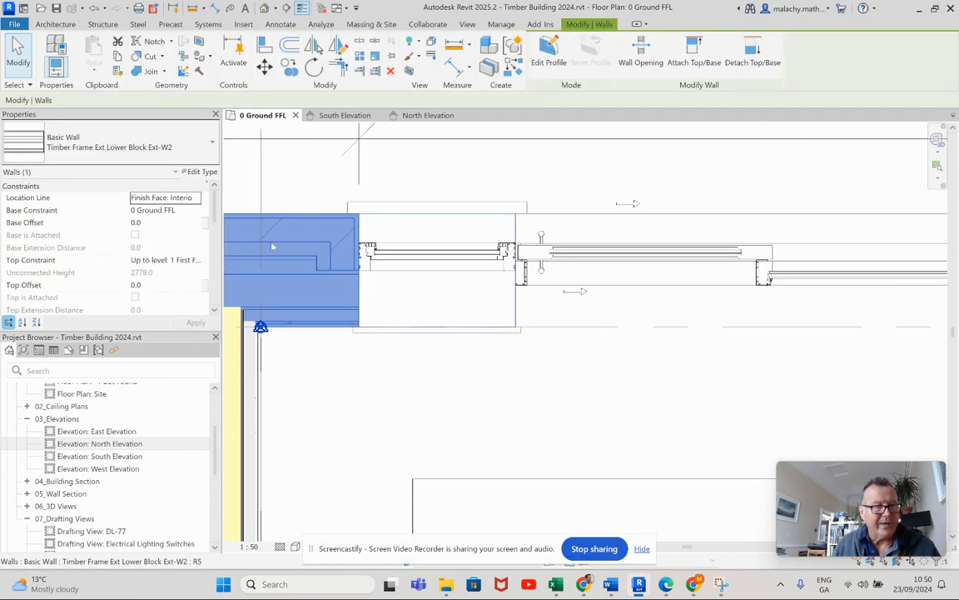
pyautogui.click(200, 171)
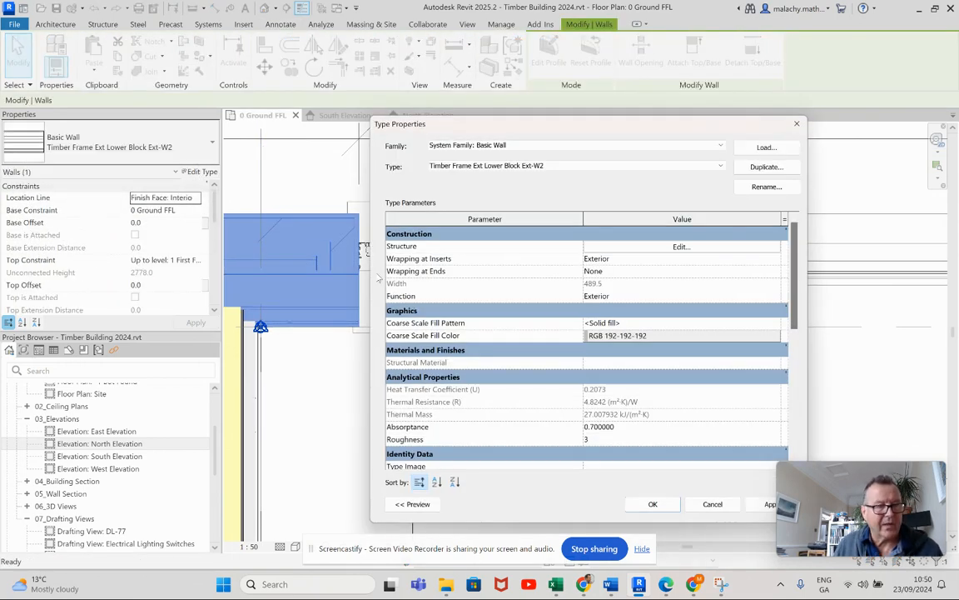
pyautogui.click(680, 246)
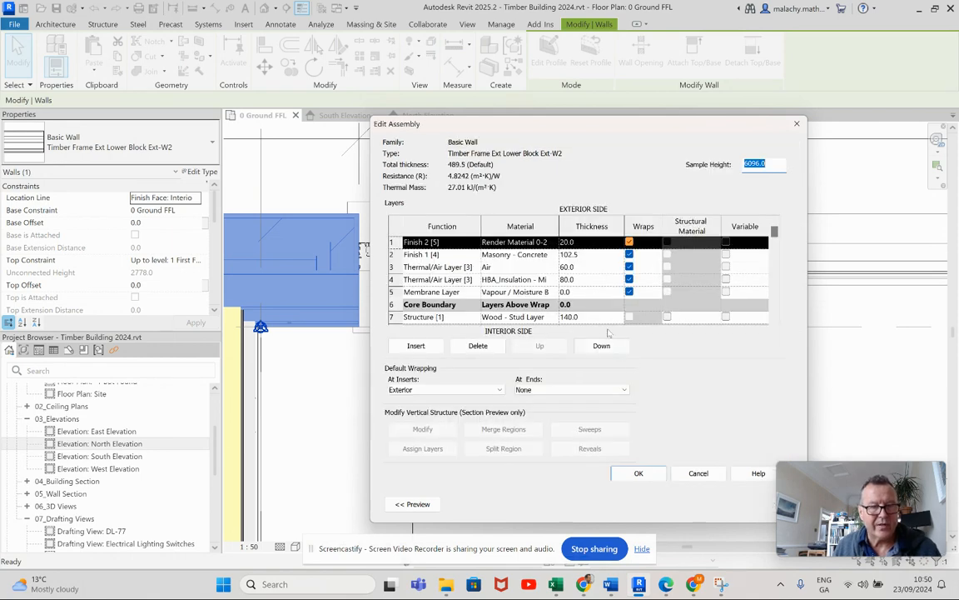
pyautogui.click(629, 292)
pyautogui.click(628, 279)
pyautogui.click(629, 266)
pyautogui.click(629, 254)
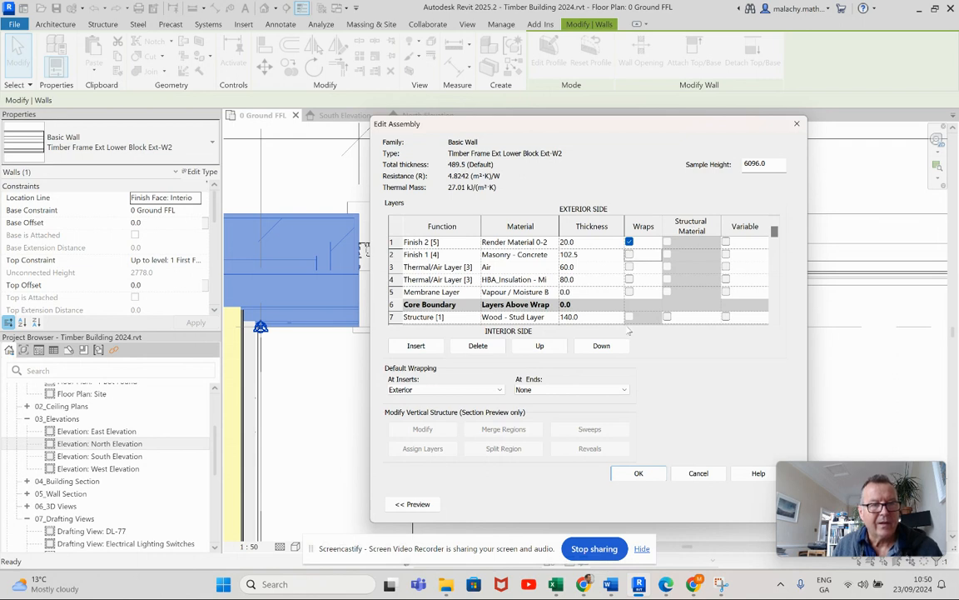
# Step: Turn off wrapping for the plywood substrate and wood batten layers of the wall type and apply the assembly changes
pyautogui.scroll(-2, 626, 331)
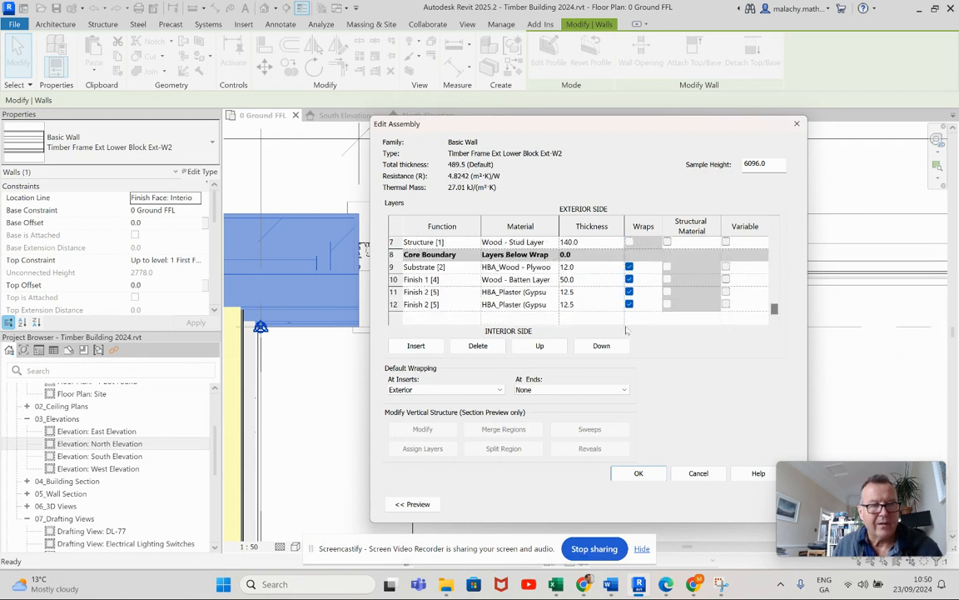
pyautogui.click(629, 266)
pyautogui.click(629, 279)
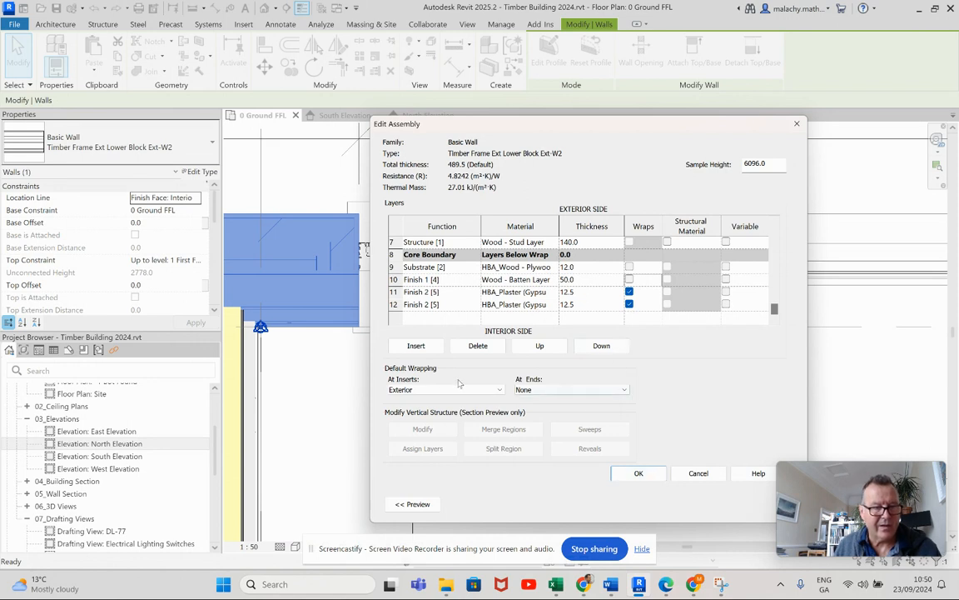
pyautogui.click(639, 475)
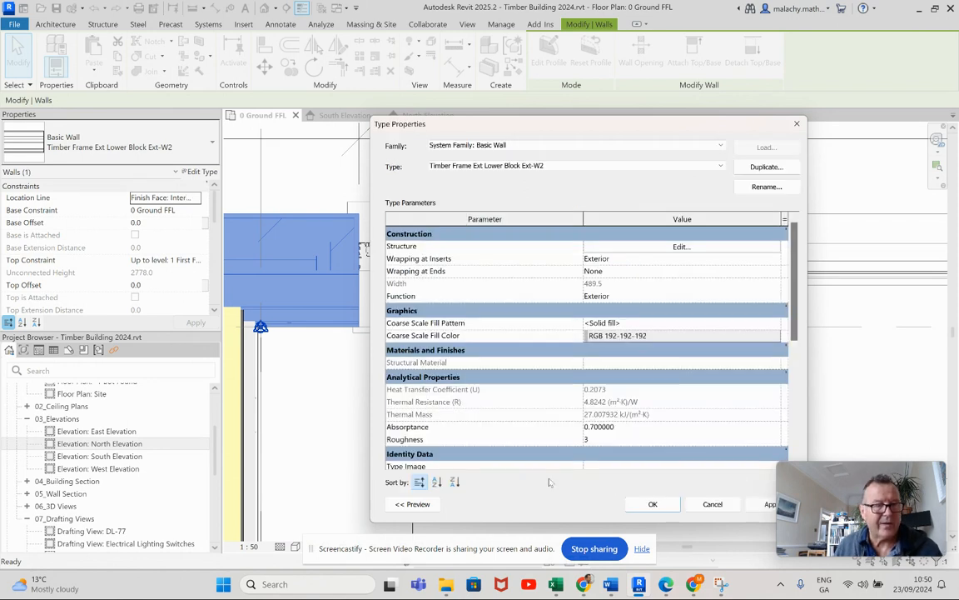
pyautogui.click(645, 493)
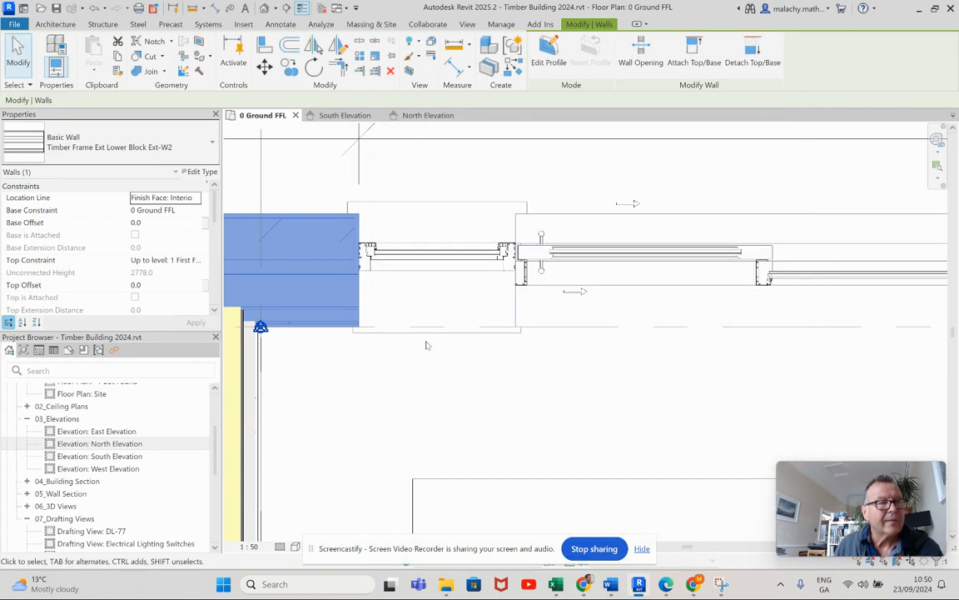
pyautogui.scroll(2, 374, 283)
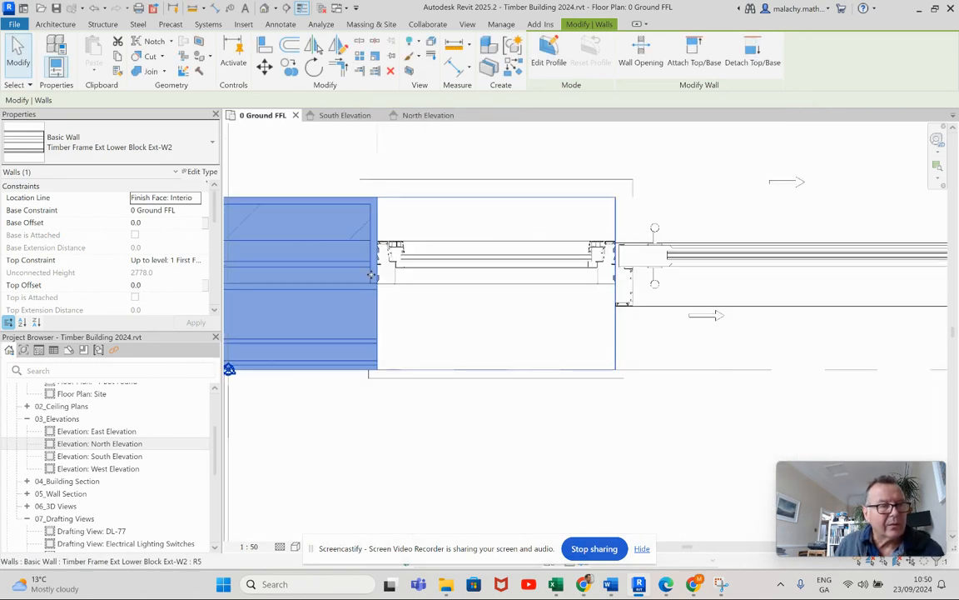
pyautogui.click(399, 302)
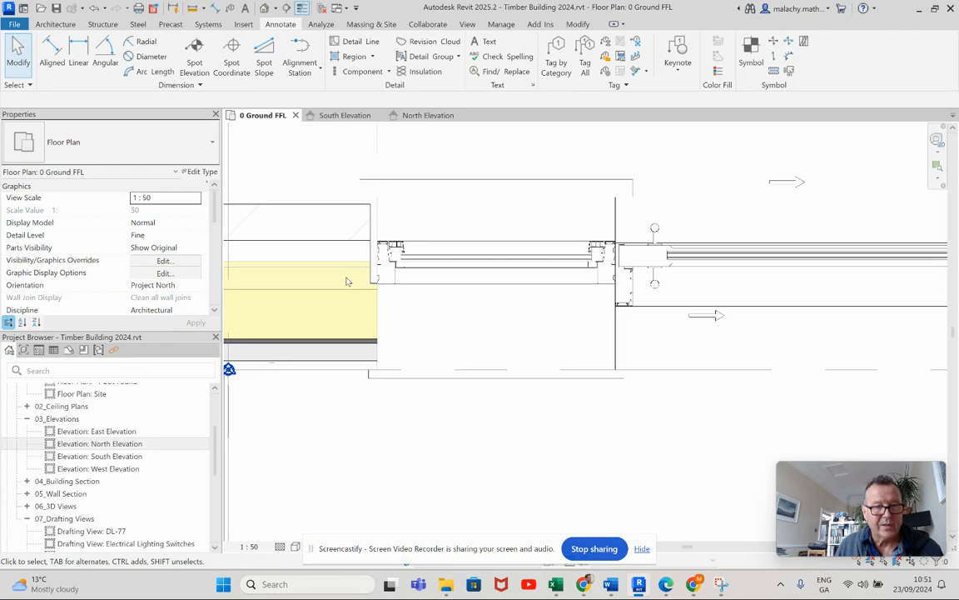
# Step: Try turning wrapping on for the Masonry - Concrete layer of wall type Timber Frame Ext Lower Block Ext-W2
pyautogui.click(296, 240)
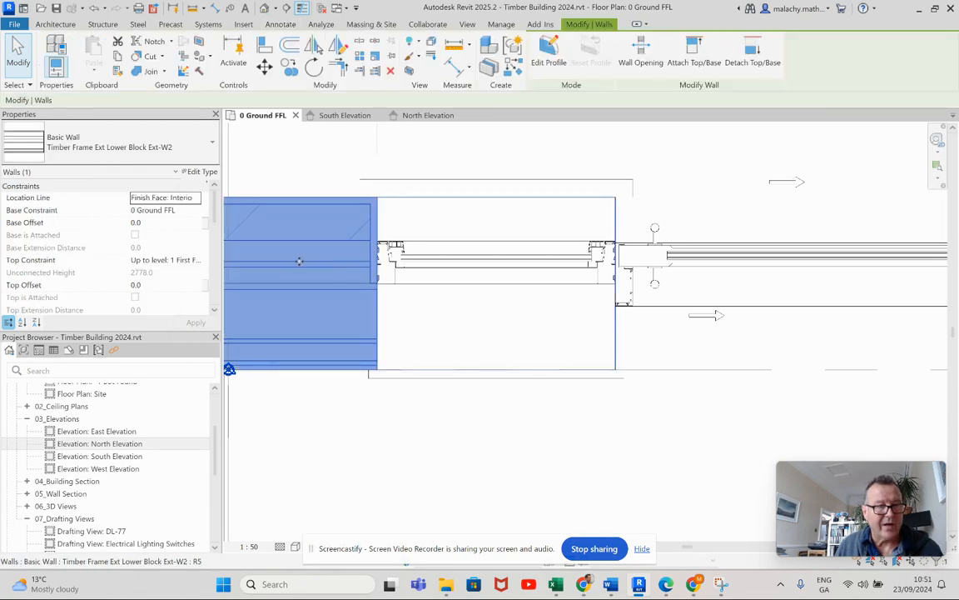
pyautogui.click(200, 172)
pyautogui.click(676, 247)
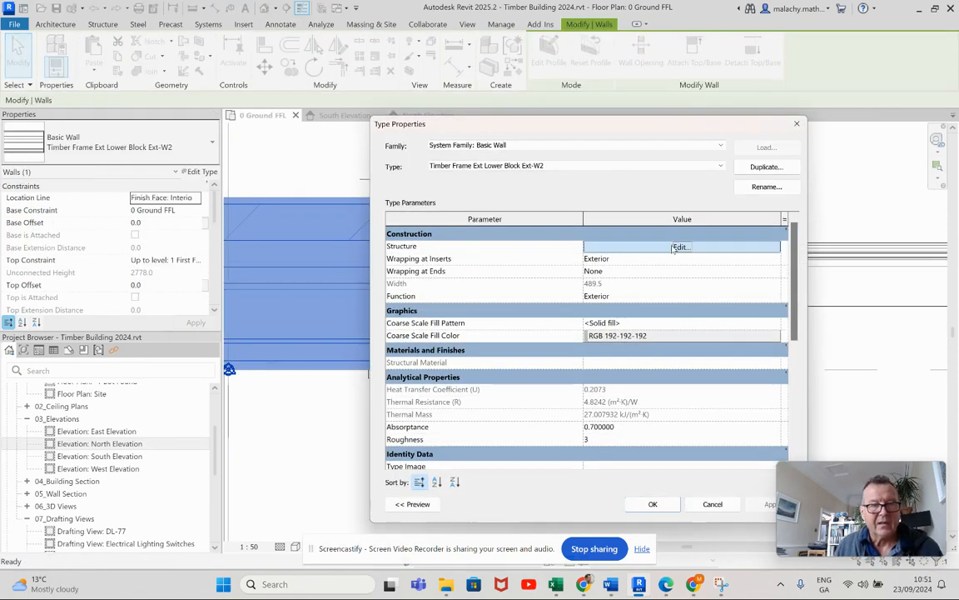
pyautogui.click(679, 247)
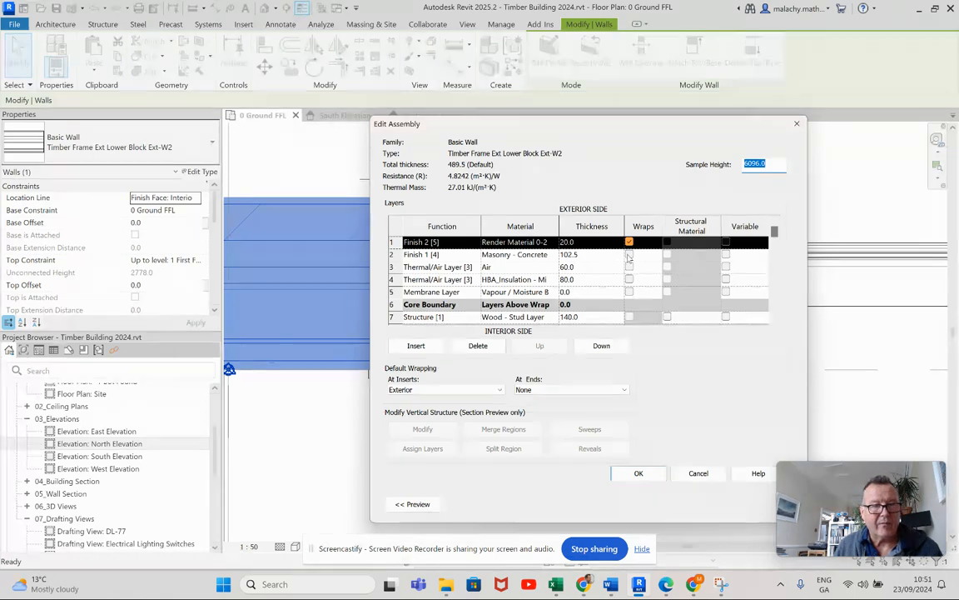
pyautogui.click(628, 254)
pyautogui.click(639, 473)
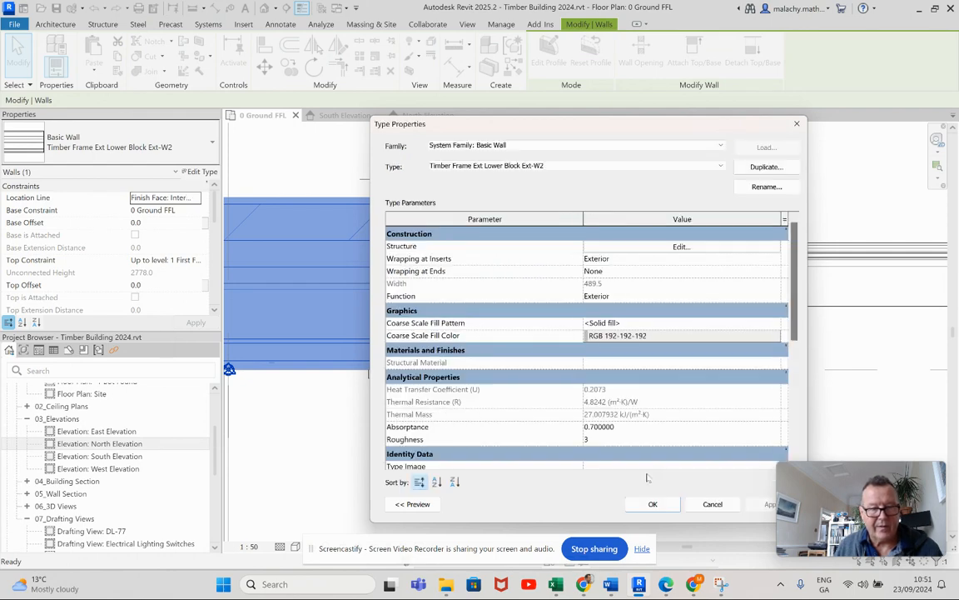
pyautogui.click(649, 503)
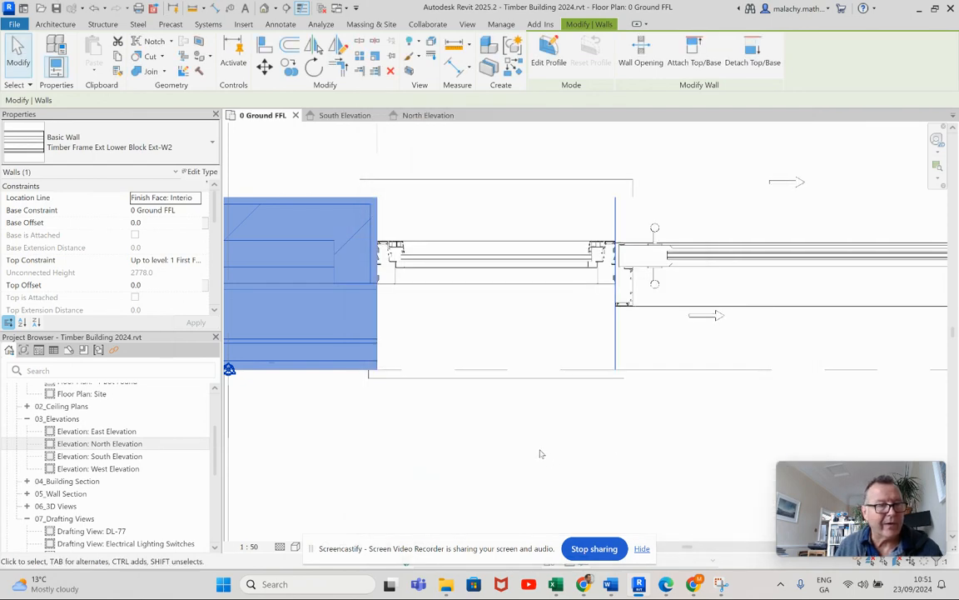
pyautogui.click(541, 454)
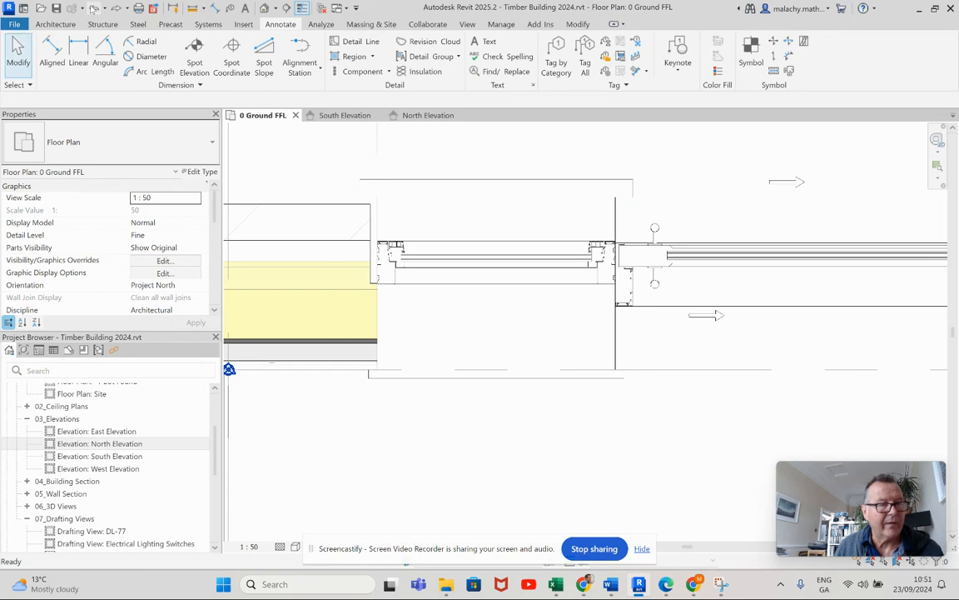
# Step: Inspect the wall layer returns between the sliding door group's side window and the one-panel rear window
pyautogui.scroll(-7, 444, 420)
pyautogui.moveTo(549, 440); pyautogui.dragTo(314, 422, button='middle')
pyautogui.moveTo(642, 424); pyautogui.dragTo(613, 425, button='middle')
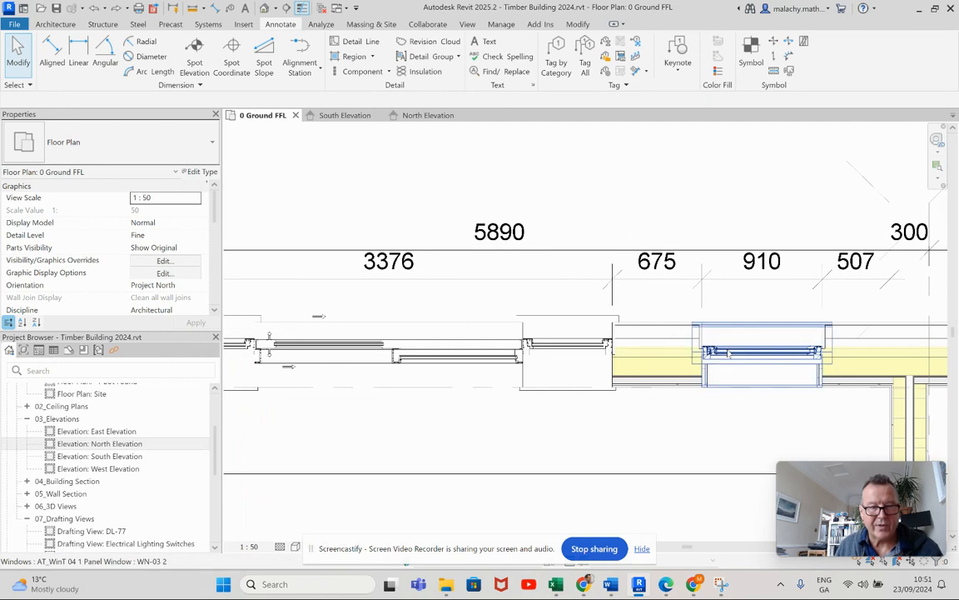
pyautogui.click(727, 353)
pyautogui.scroll(4, 726, 351)
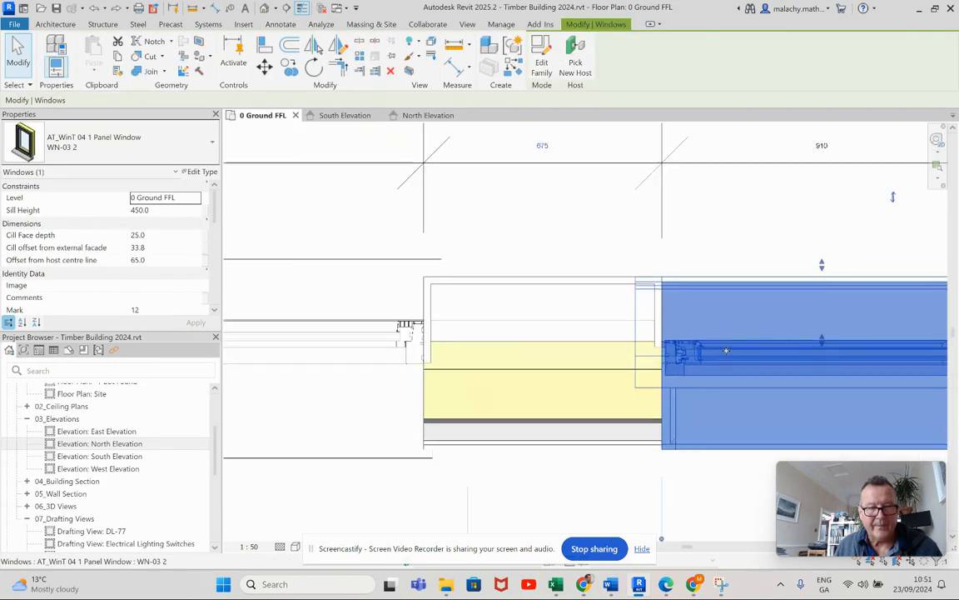
pyautogui.moveTo(523, 394); pyautogui.dragTo(635, 367, button='middle')
pyautogui.scroll(1, 633, 366)
pyautogui.moveTo(462, 356); pyautogui.dragTo(596, 356, button='middle')
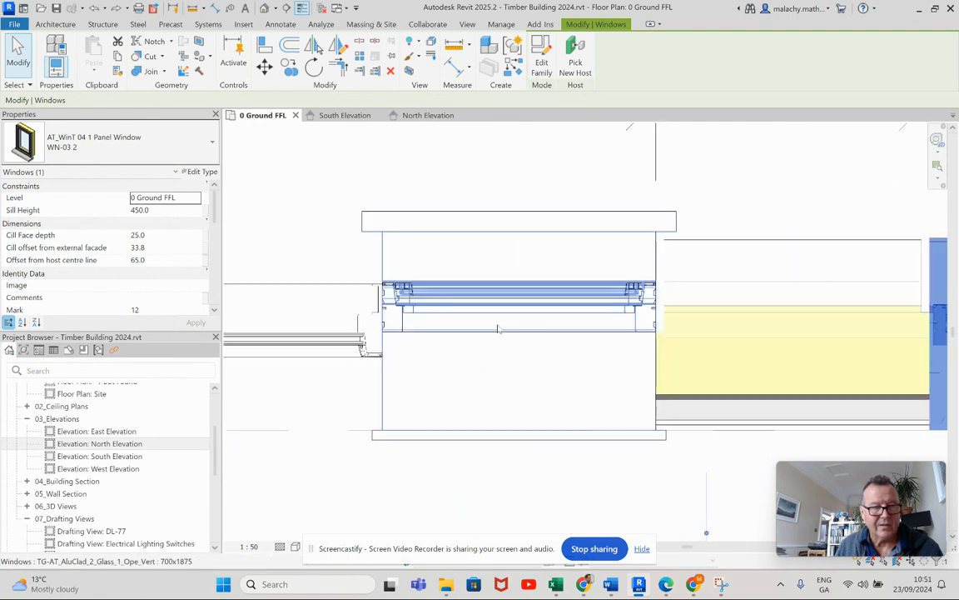
# Step: Look through the instance properties of the 700x1875 side window next to the sliding door for its sill and reveal options
pyautogui.click(369, 334)
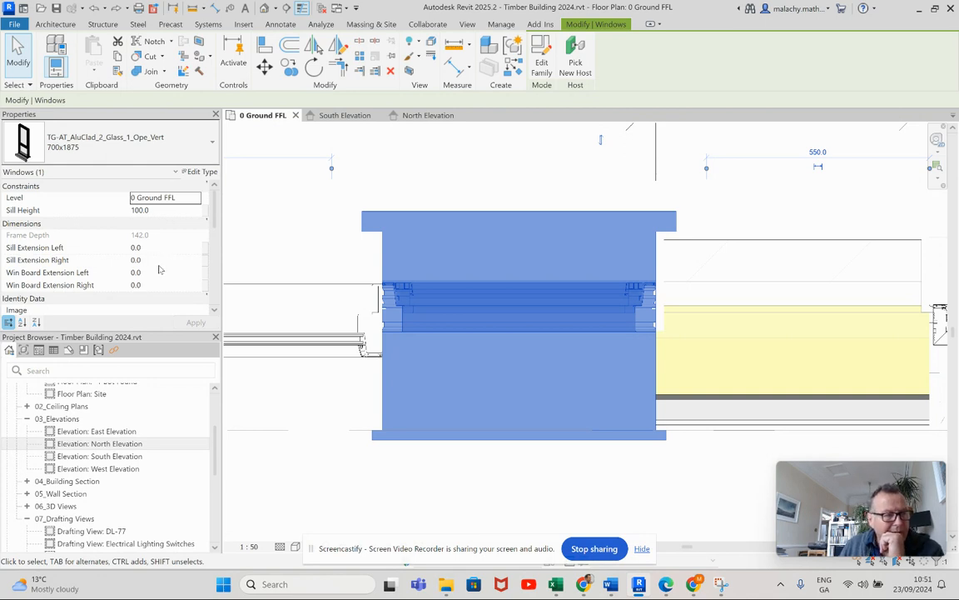
pyautogui.scroll(-3, 159, 269)
pyautogui.scroll(2, 160, 270)
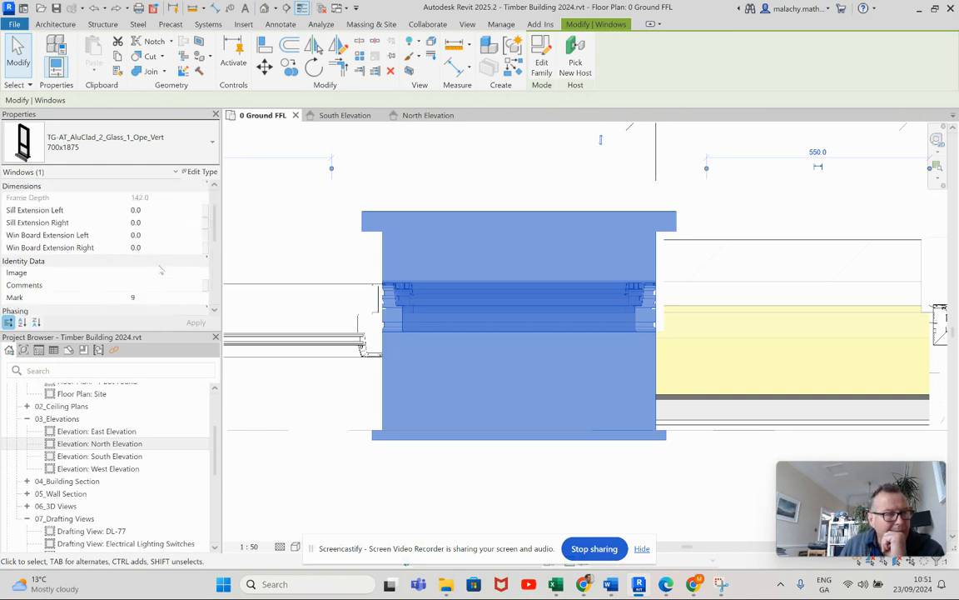
pyautogui.scroll(2, 161, 271)
pyautogui.scroll(-5, 161, 270)
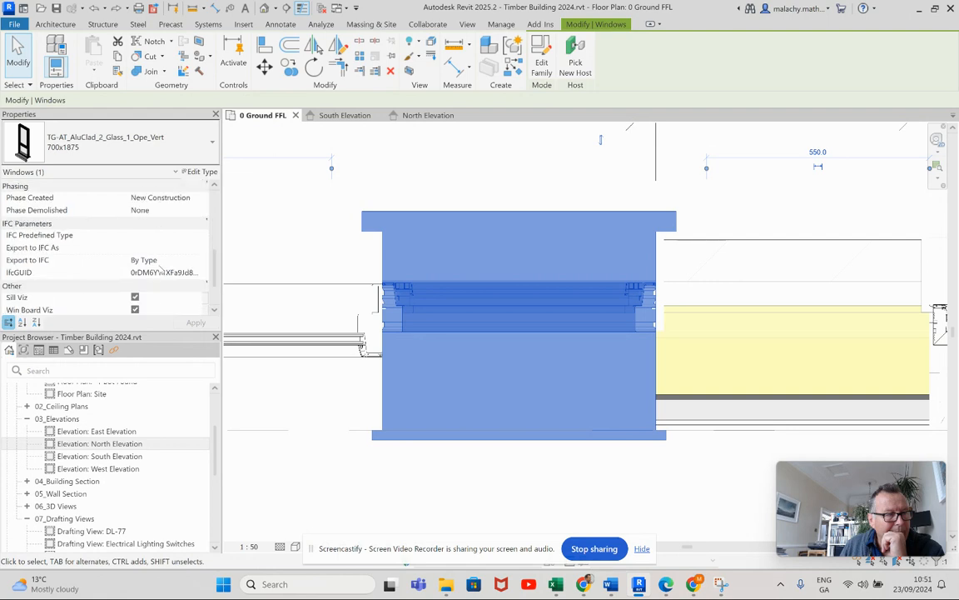
pyautogui.scroll(-3, 160, 271)
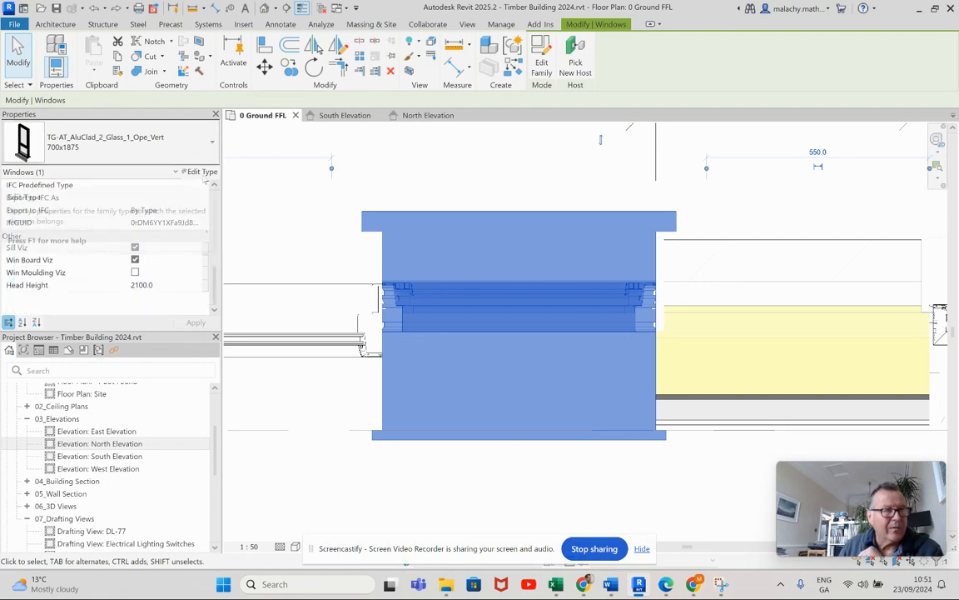
# Step: Try a Frame Offset External of 50 on the 700x1875 window type of the side window by the sliding door
pyautogui.click(199, 171)
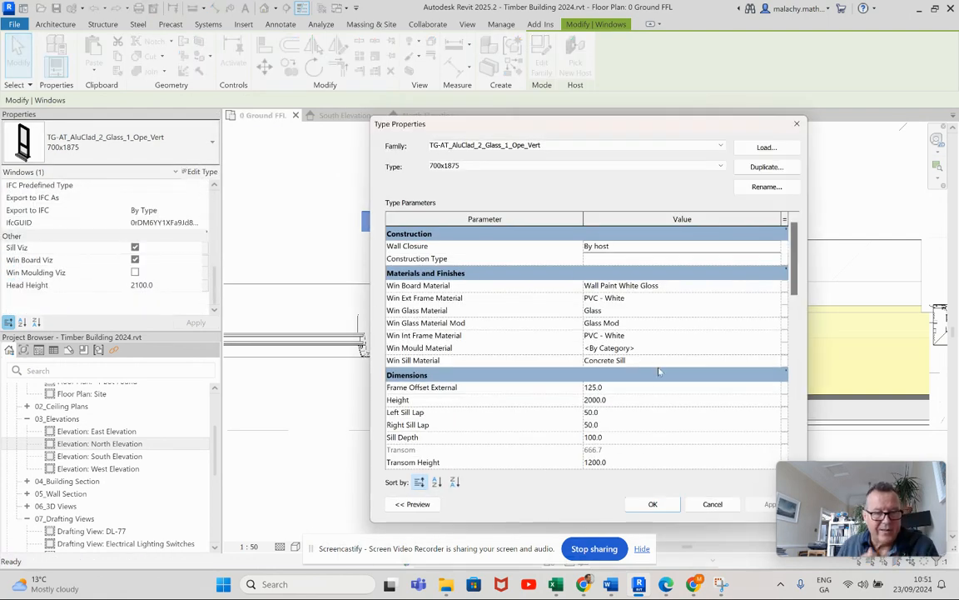
pyautogui.moveTo(597, 135); pyautogui.dragTo(334, 134)
pyautogui.click(353, 396)
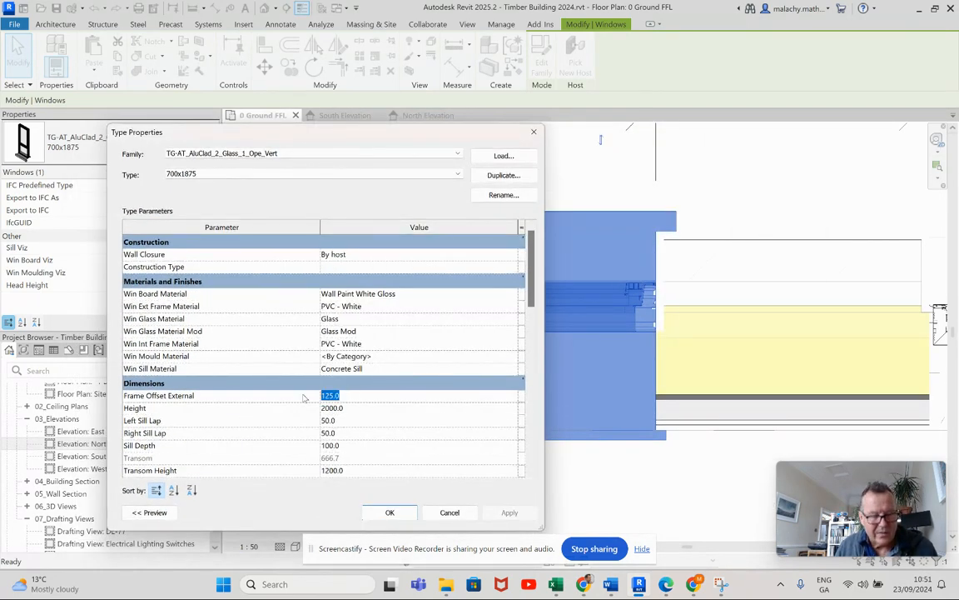
pyautogui.write('50')
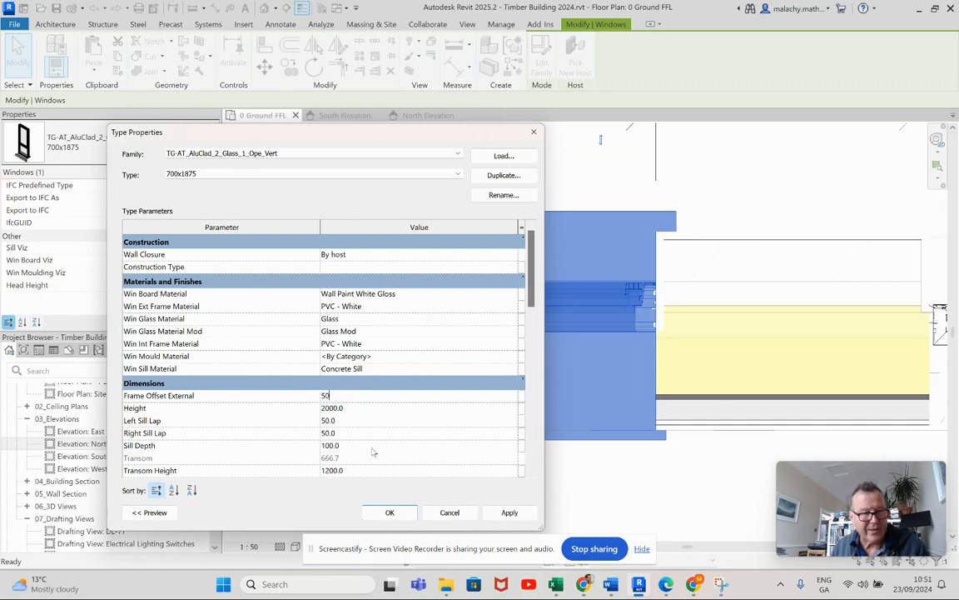
pyautogui.click(507, 513)
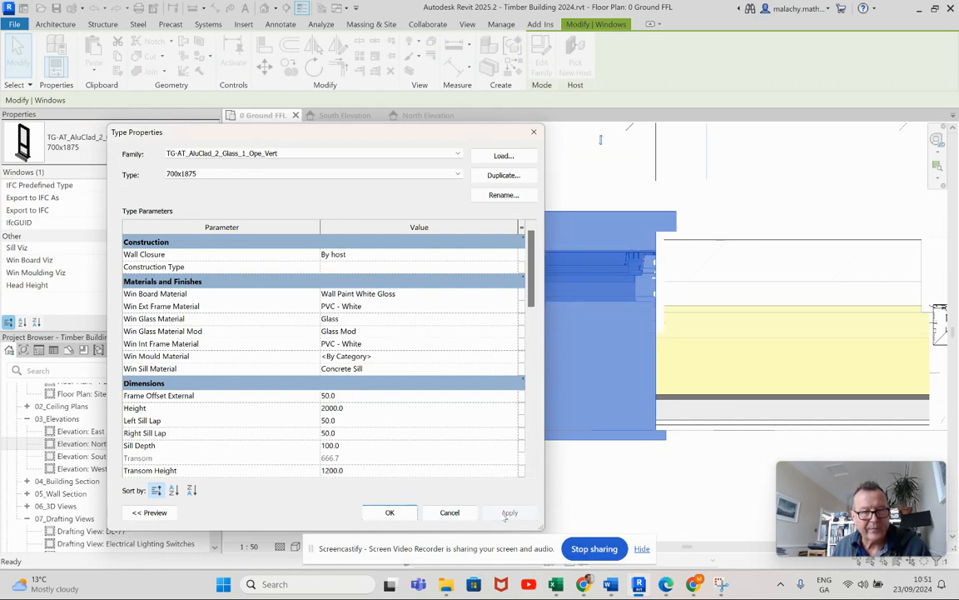
# Step: Try applying a Frame Offset External of 200 to the 700x1875 window type
pyautogui.click(334, 396)
pyautogui.write('200')
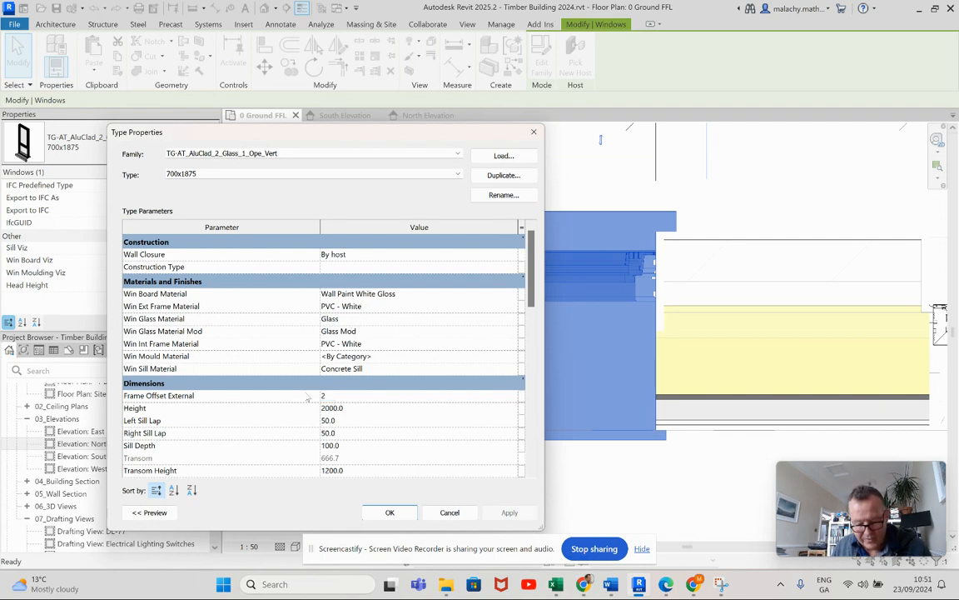
pyautogui.click(516, 516)
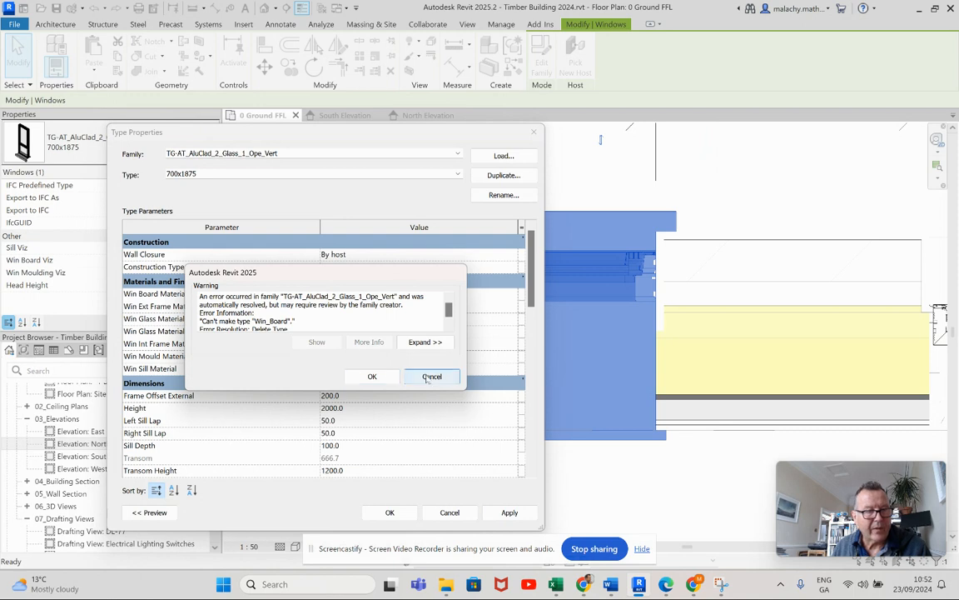
pyautogui.click(432, 378)
# Step: Set the 700x1875 window type's Frame Offset External to 175 and accept the type properties
pyautogui.click(343, 395)
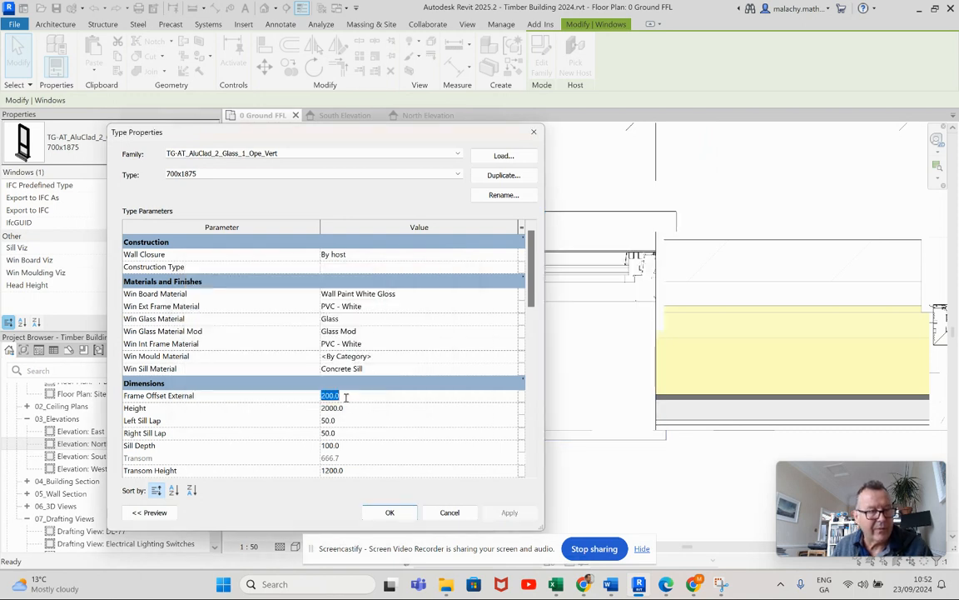
pyautogui.write('1')
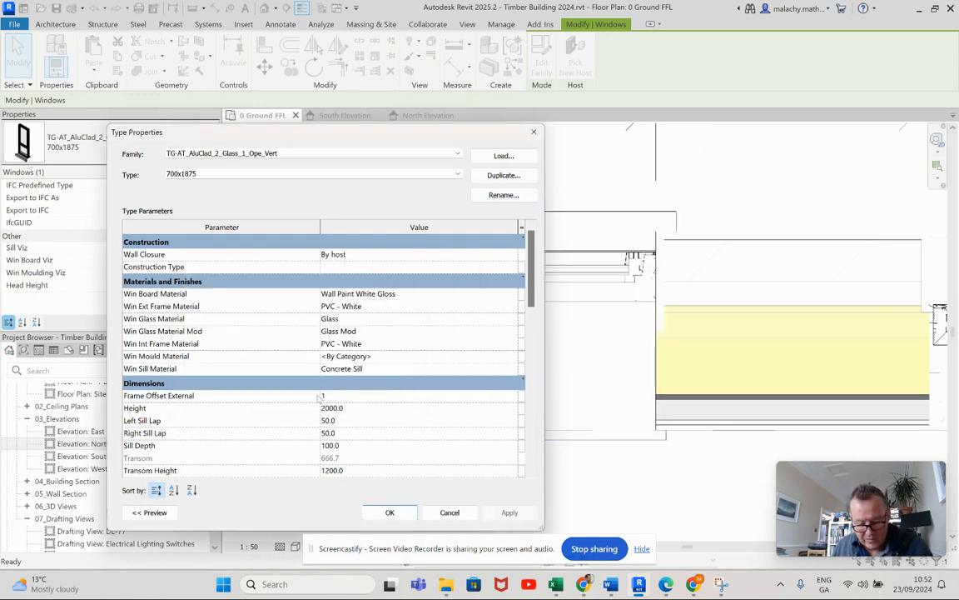
pyautogui.write('75')
pyautogui.click(509, 513)
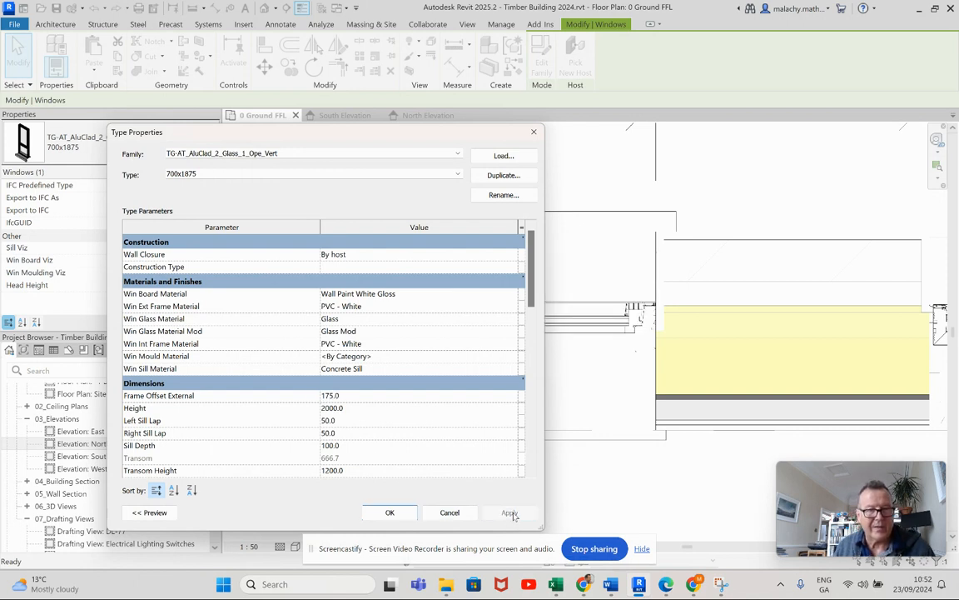
pyautogui.click(390, 512)
# Step: Examine how the side windows sit beside the sliding door in the rear wall, and review the overall ground floor plan
pyautogui.scroll(4, 555, 496)
pyautogui.moveTo(556, 495); pyautogui.dragTo(756, 466, button='middle')
pyautogui.moveTo(555, 477); pyautogui.dragTo(714, 469, button='middle')
pyautogui.moveTo(456, 452); pyautogui.dragTo(589, 454, button='middle')
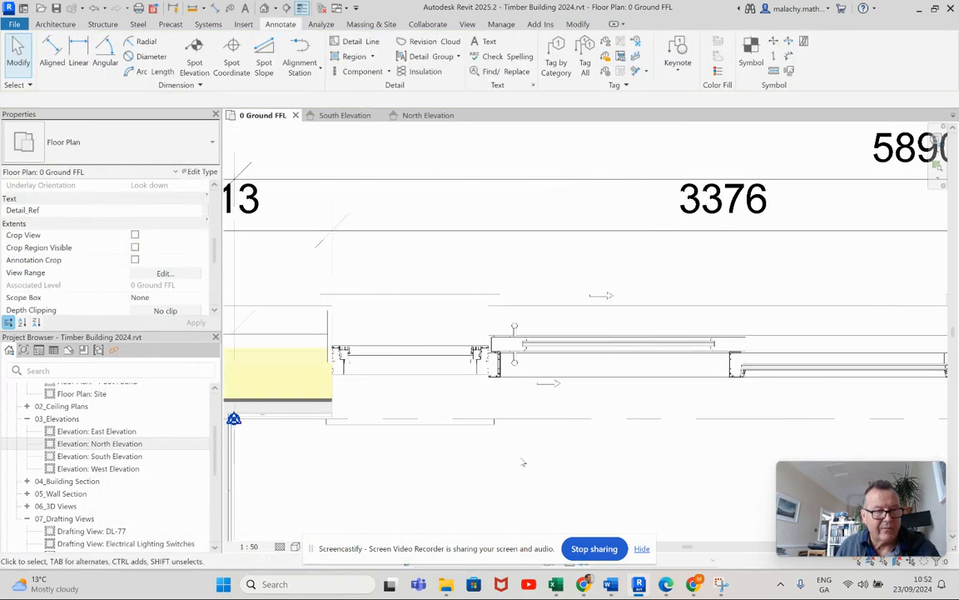
pyautogui.scroll(-5, 523, 462)
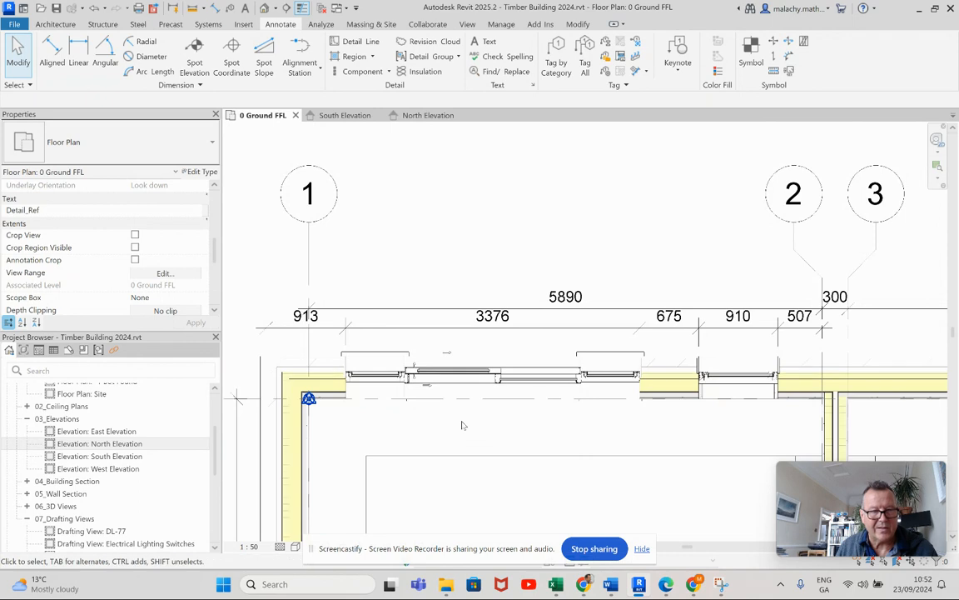
pyautogui.scroll(-4, 508, 195)
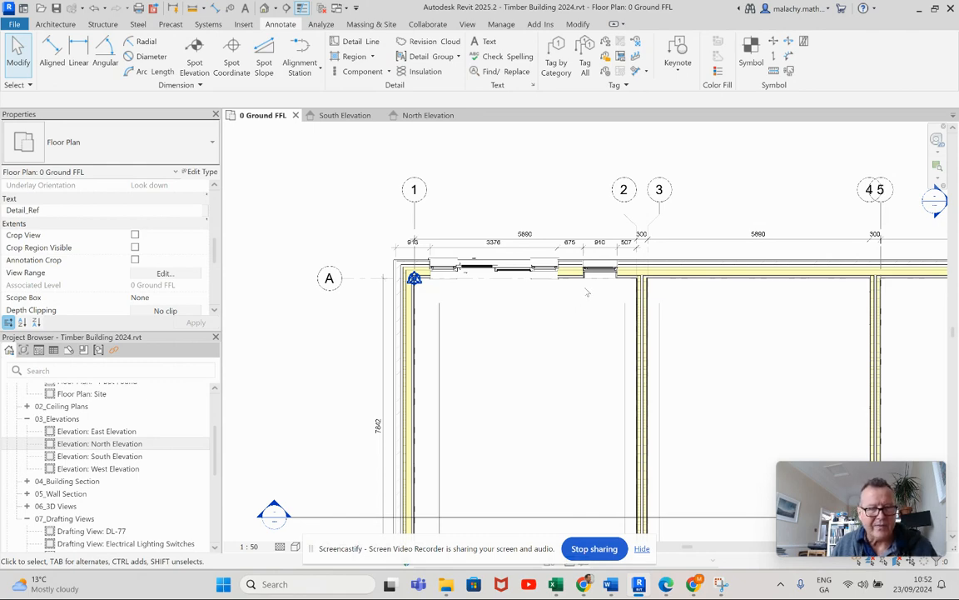
pyautogui.scroll(-3, 588, 292)
pyautogui.scroll(1, 566, 290)
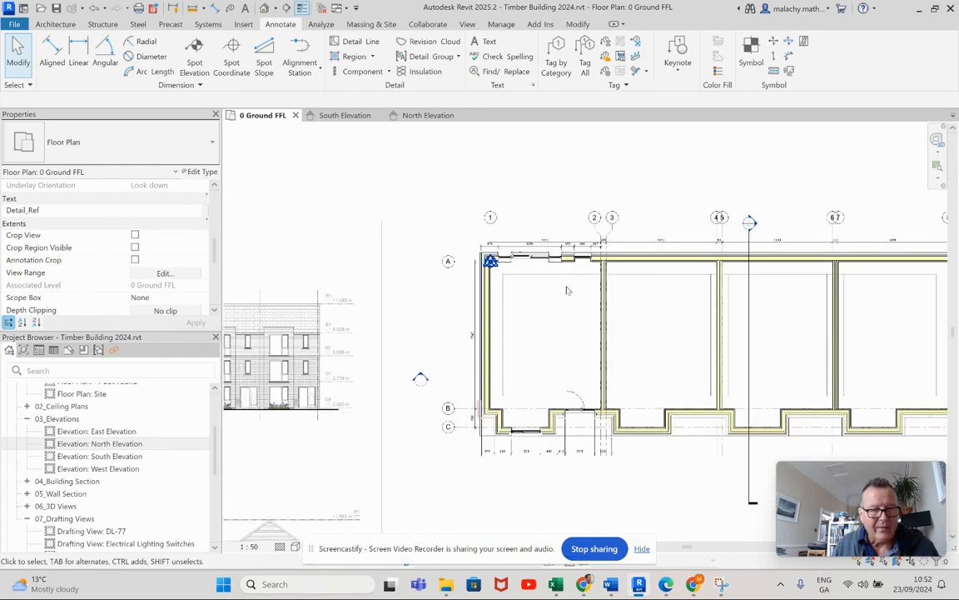